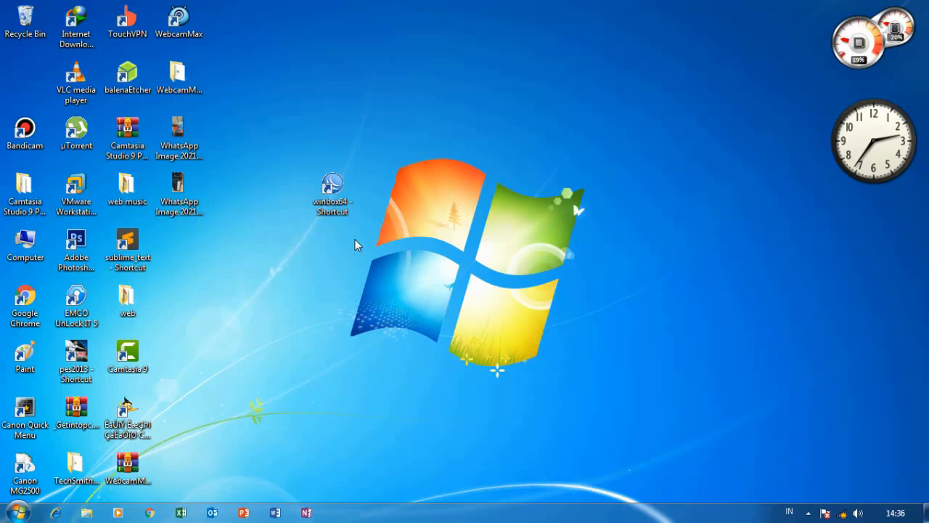
Enable the Local Area Connection adapter in Network Connections, then close the window.
left_click_drag(398, 119, 294, 308)
left_click(312, 291)
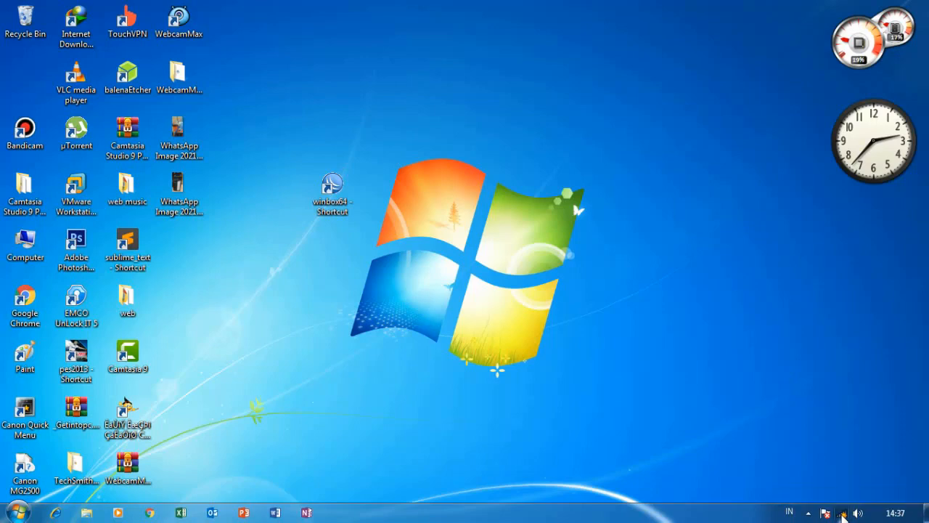
left_click(842, 514)
left_click(849, 488)
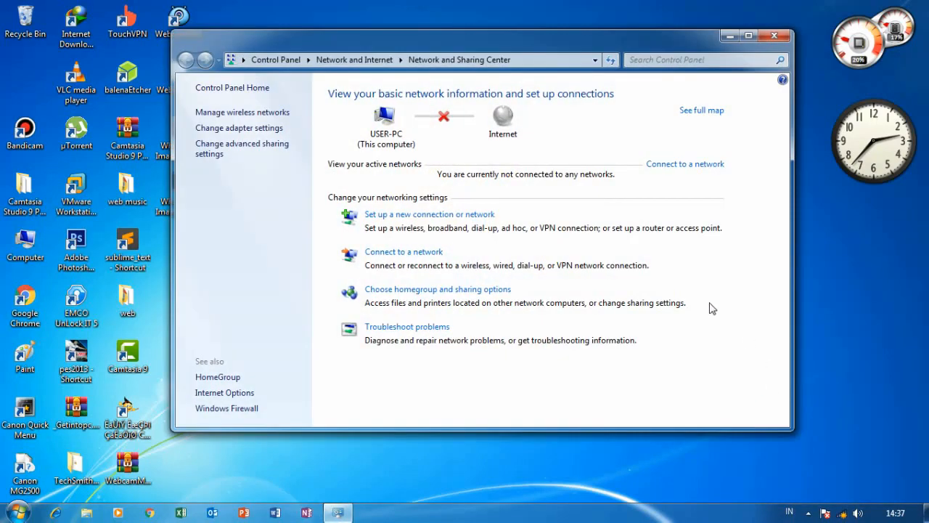
left_click(258, 129)
left_click(258, 129)
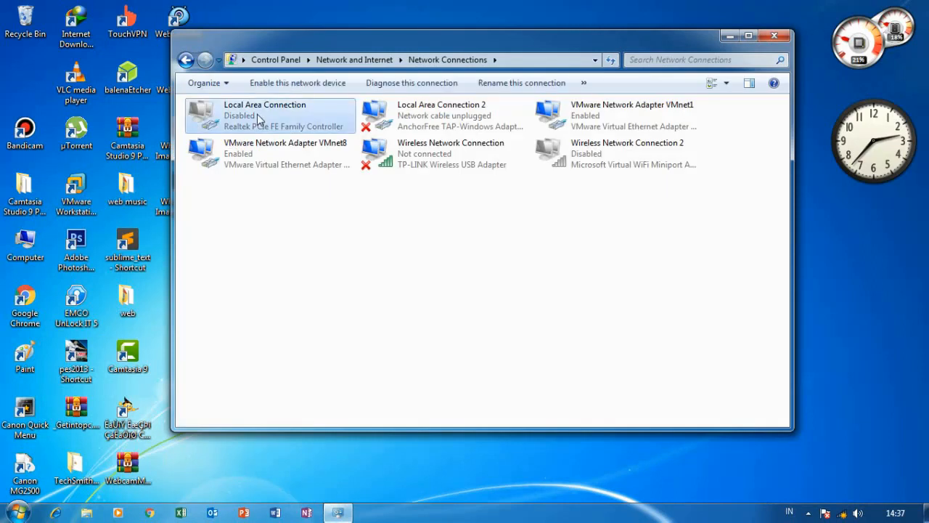
right_click(257, 115)
left_click(283, 125)
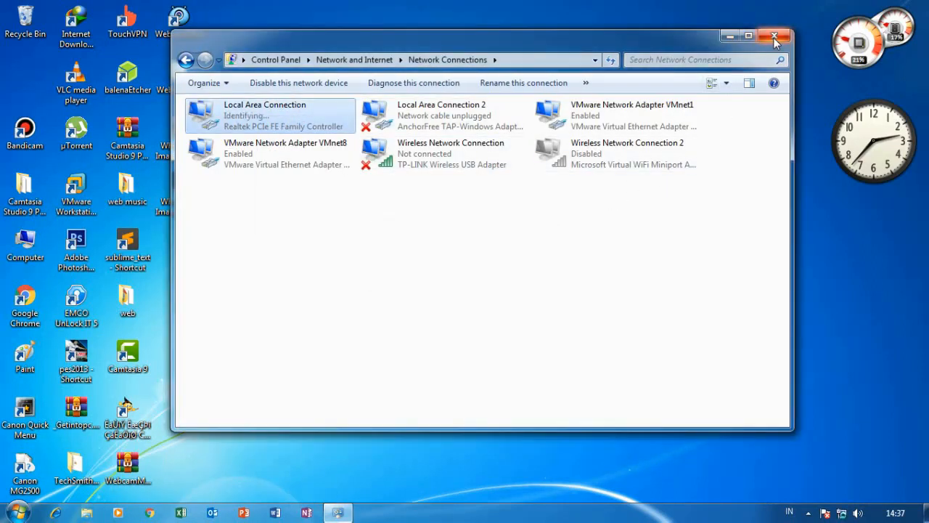
left_click(774, 38)
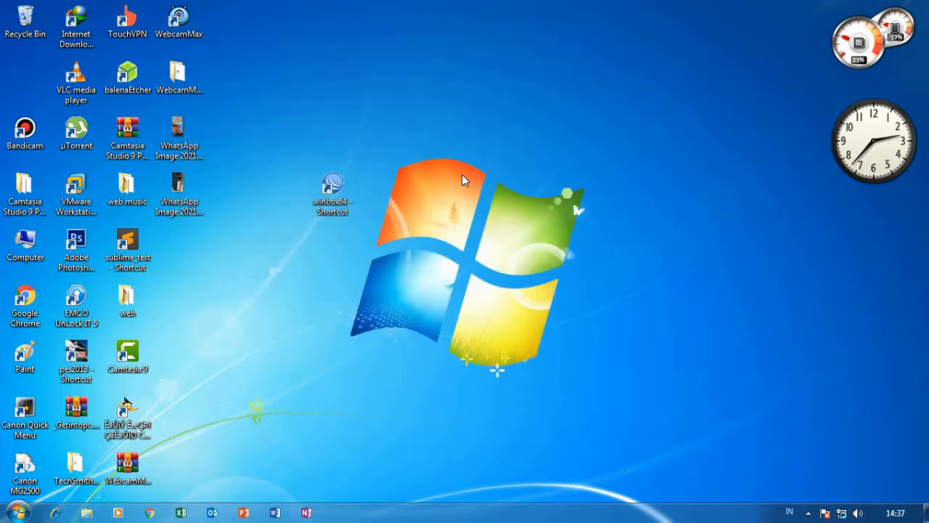
left_click_drag(361, 118, 271, 407)
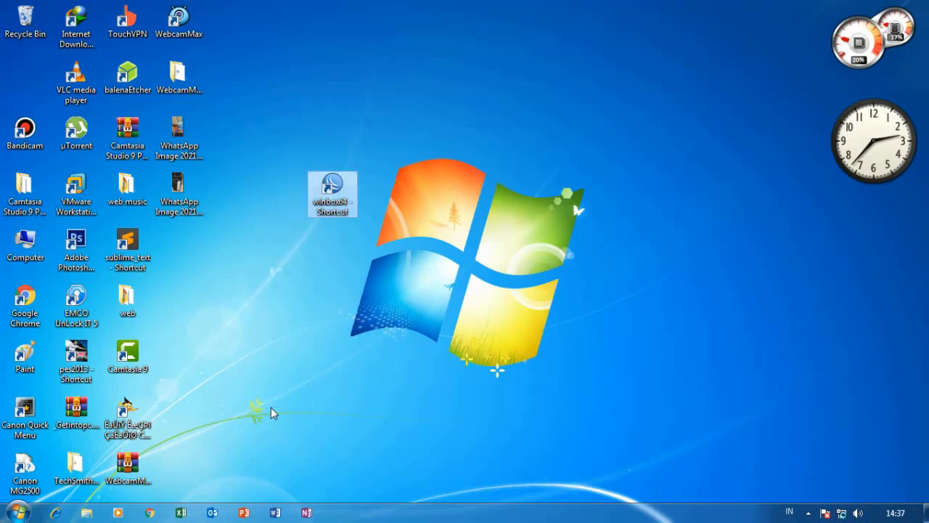
left_click(188, 133)
right_click(188, 131)
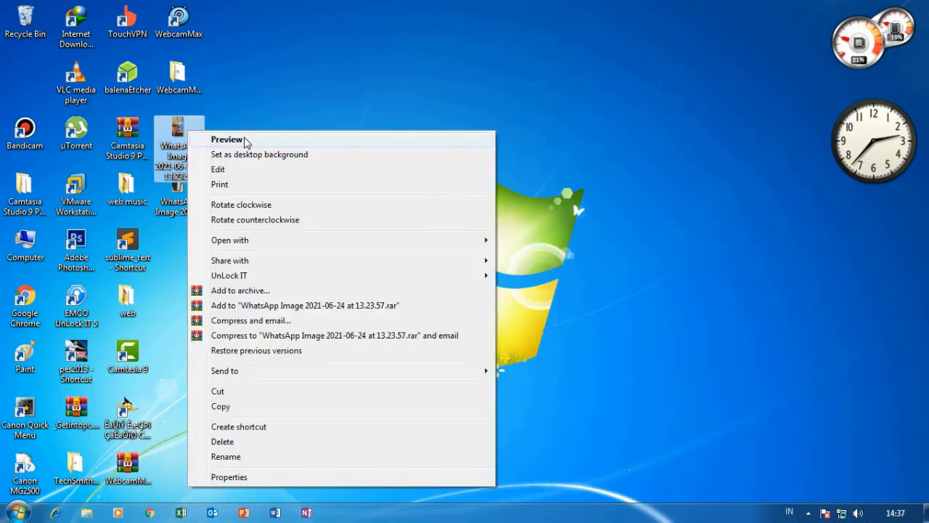
left_click(244, 139)
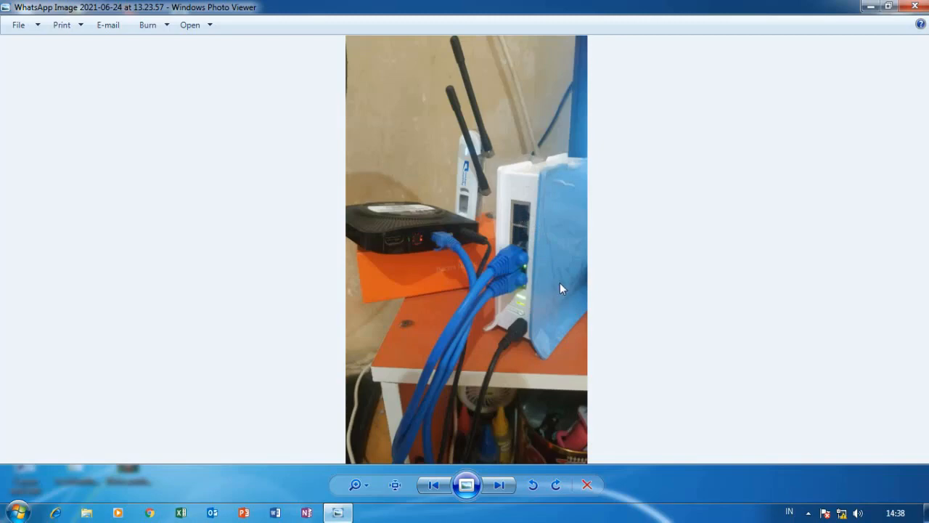
left_click(916, 8)
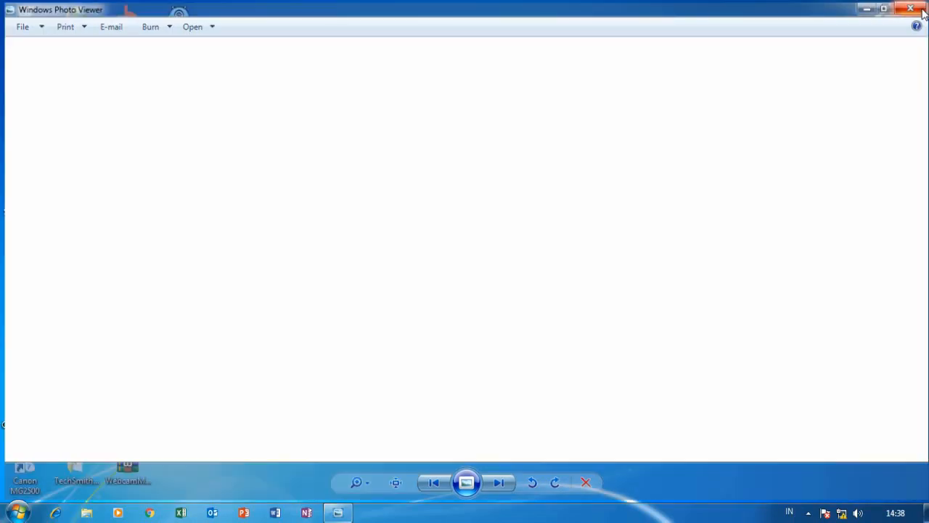
left_click_drag(366, 152, 278, 388)
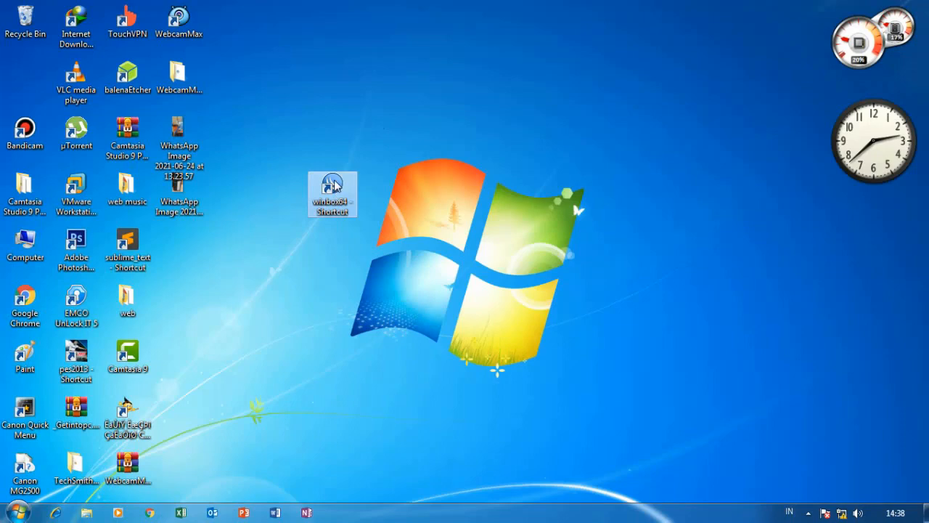
Launch WinBox and connect to the MikroTik RB941-2nD neighbor by its MAC address.
right_click(334, 185)
left_click(385, 188)
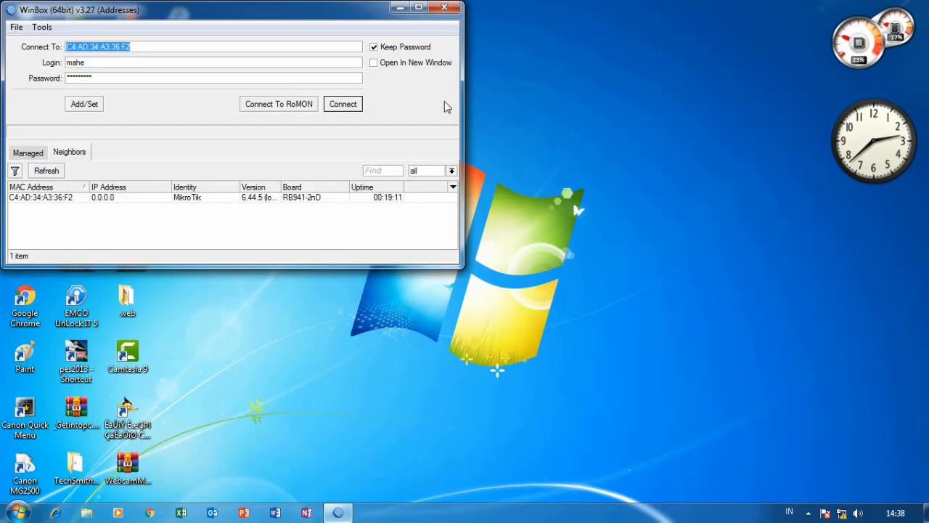
left_click_drag(305, 15, 493, 60)
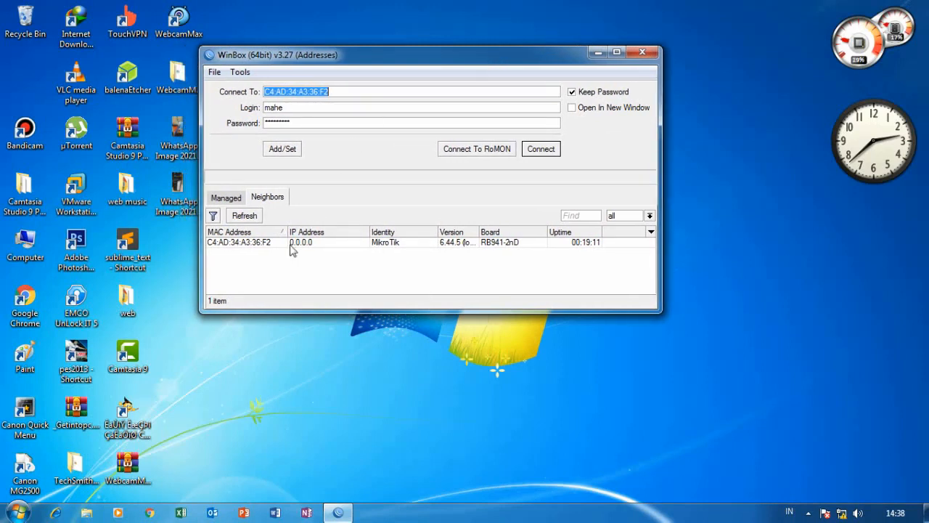
left_click(259, 245)
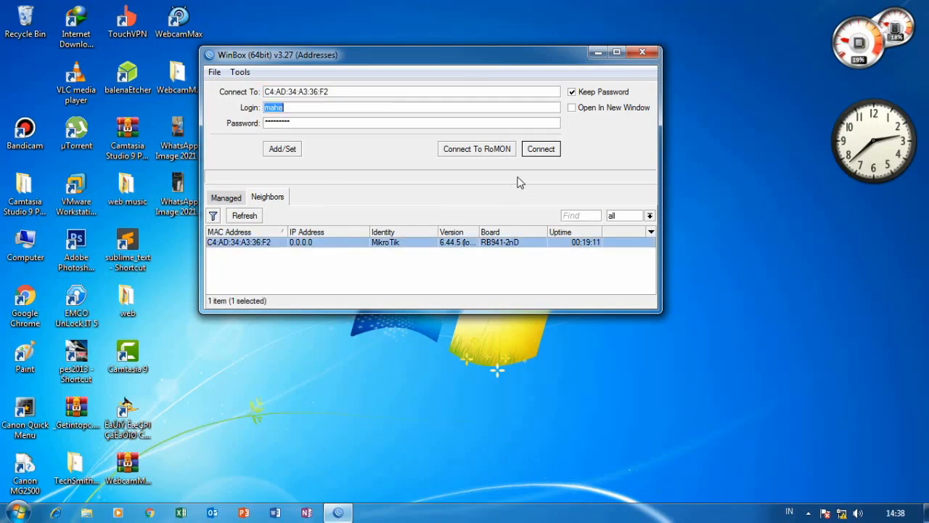
left_click(545, 152)
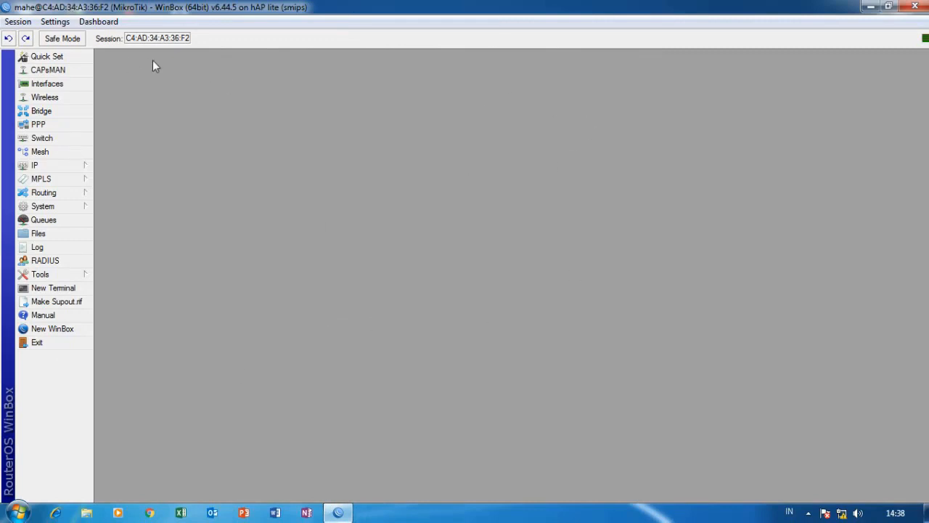
Reset the router configuration with Do Not Backup and No Default Configuration, confirming the reboot.
left_click(58, 208)
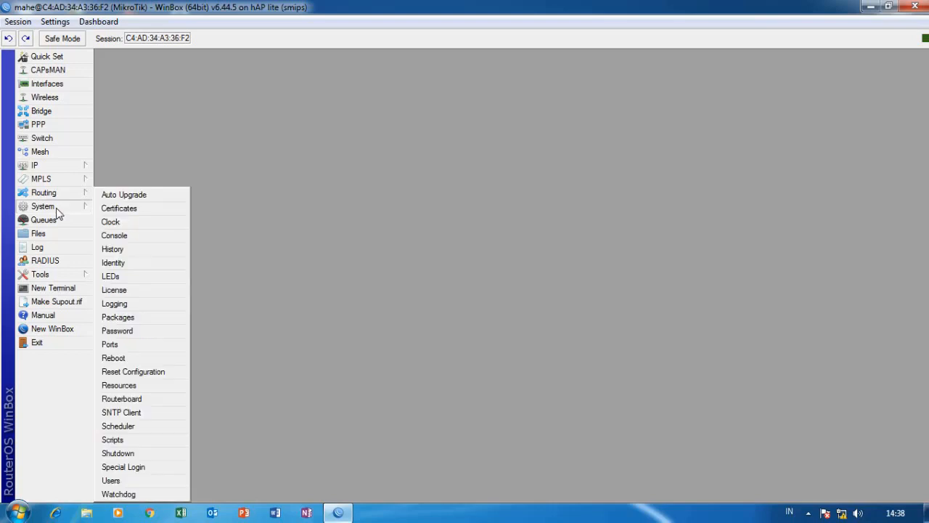
left_click(152, 373)
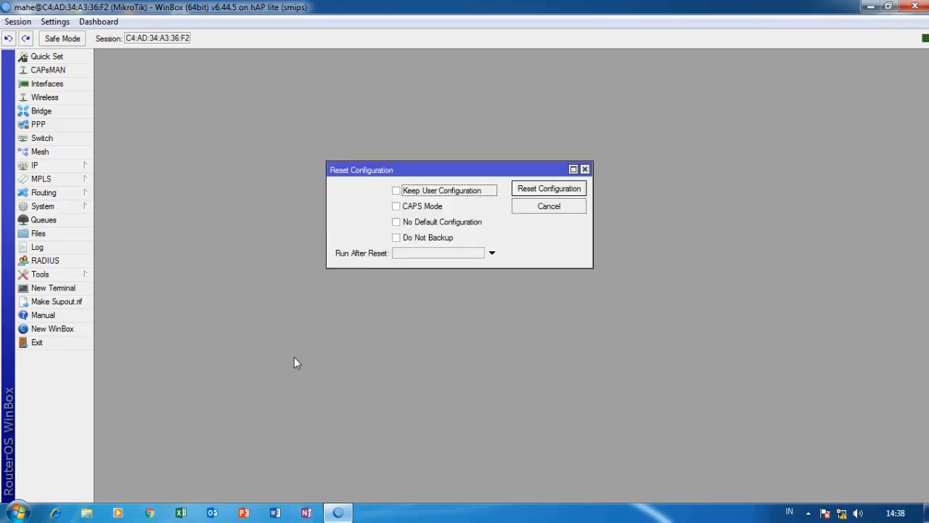
left_click(396, 237)
left_click(396, 222)
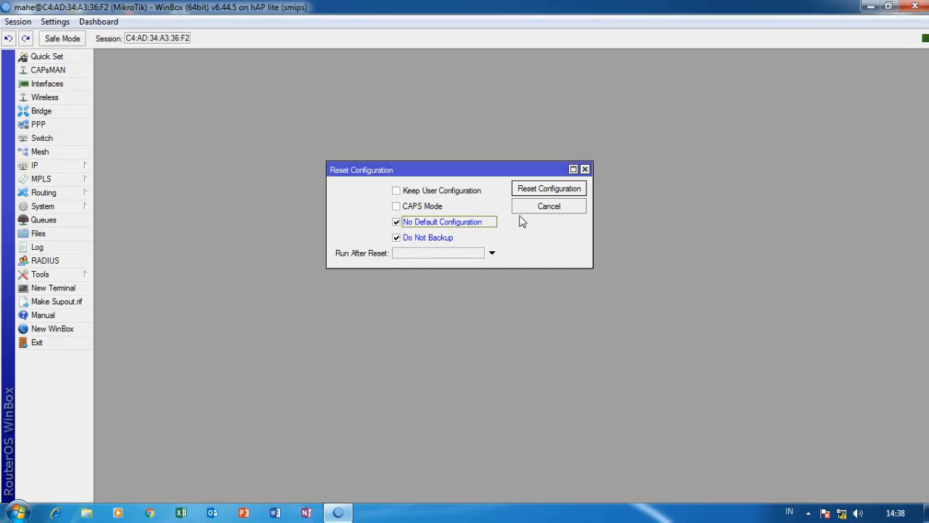
left_click(549, 190)
left_click(524, 273)
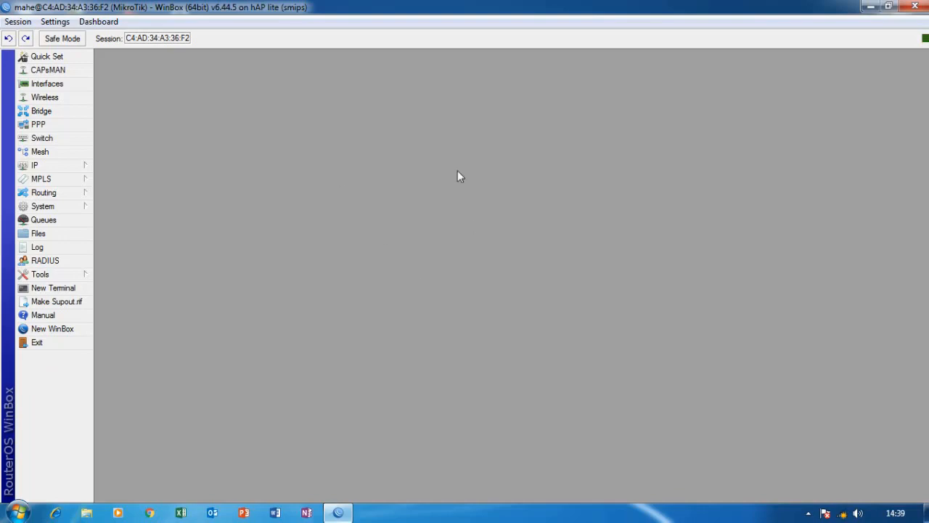
Close the old router session and relaunch WinBox from the winbox64 shortcut.
left_click(916, 7)
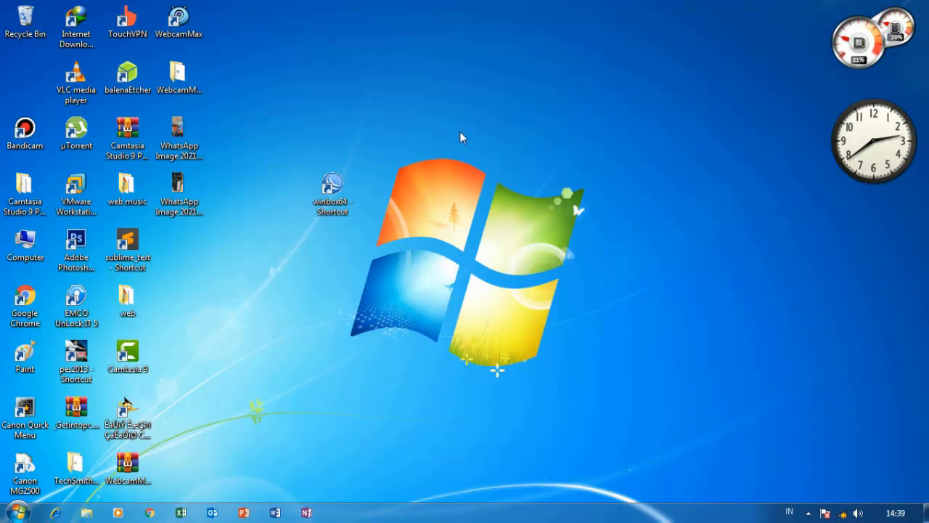
right_click(468, 111)
left_click(492, 145)
left_click_drag(430, 109, 283, 332)
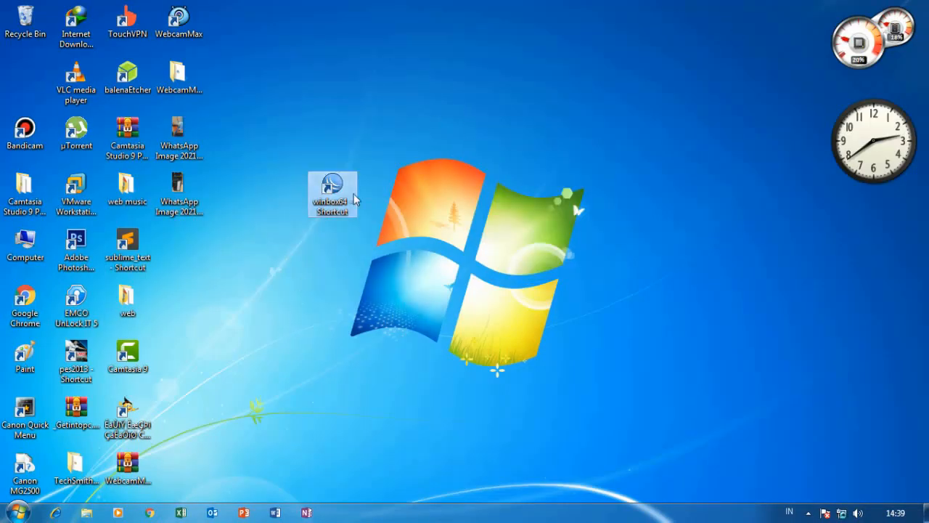
right_click(335, 188)
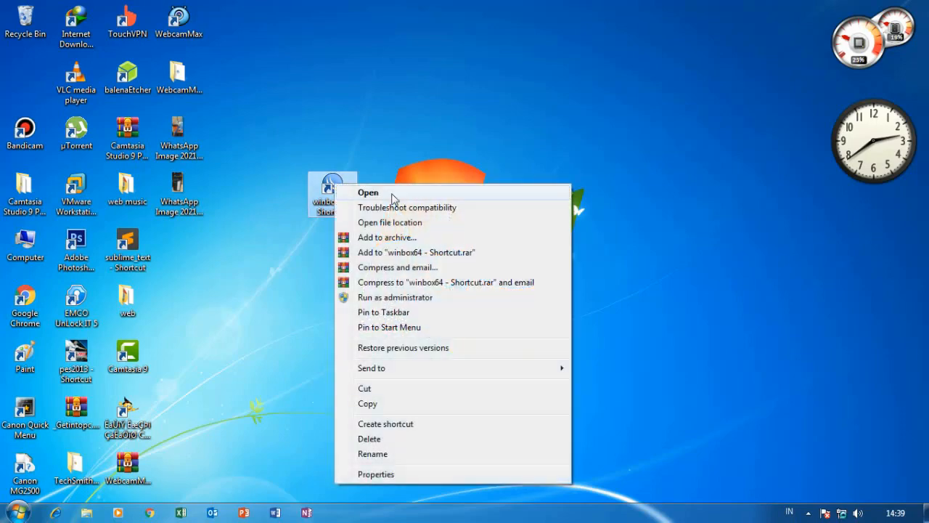
left_click(387, 195)
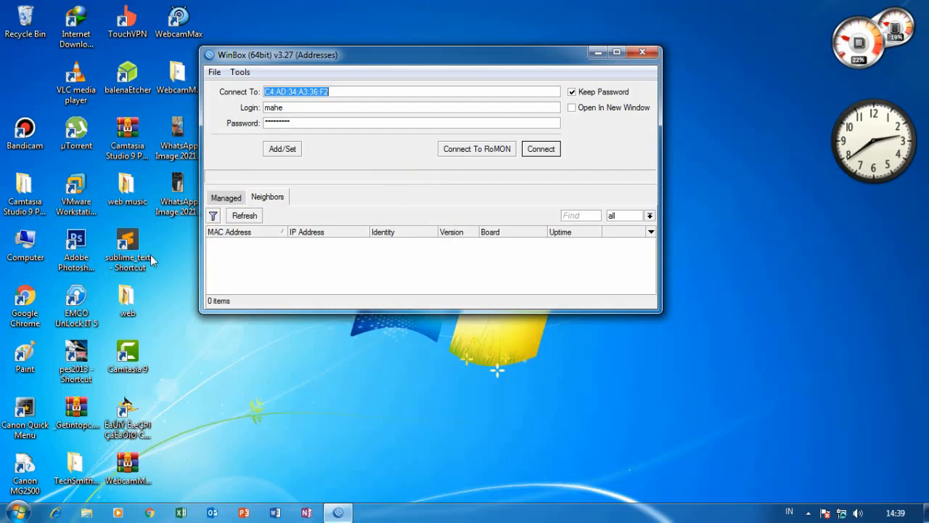
Rescan the neighbors and set the login to admin with an empty password.
left_click(249, 219)
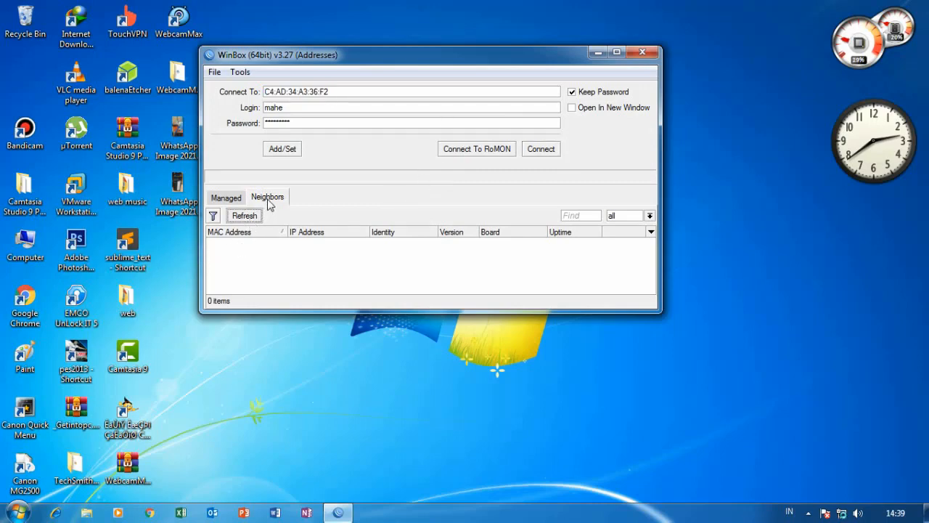
mouse_move(467, 59)
left_mouse_down()
mouse_move(467, 82)
mouse_move(469, 71)
left_mouse_up()
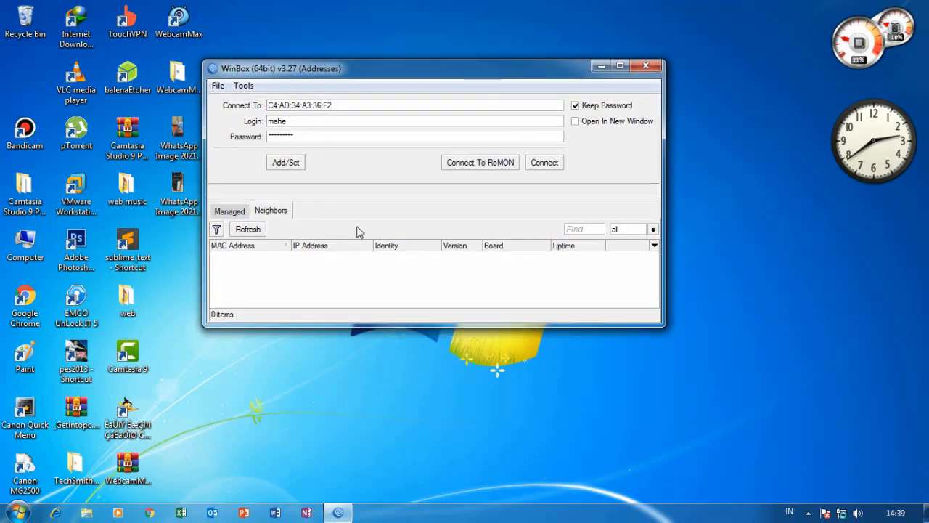
left_click_drag(438, 73, 492, 78)
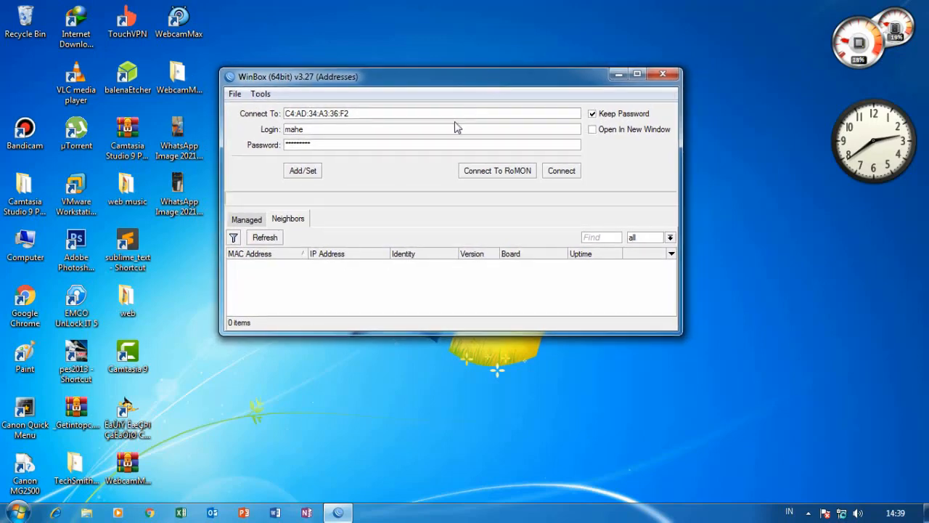
left_click(266, 238)
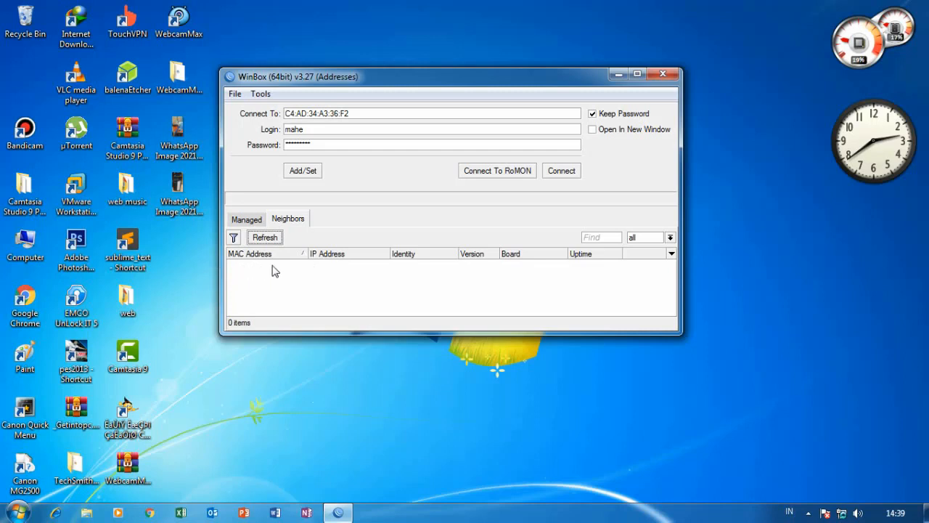
double_click(332, 130)
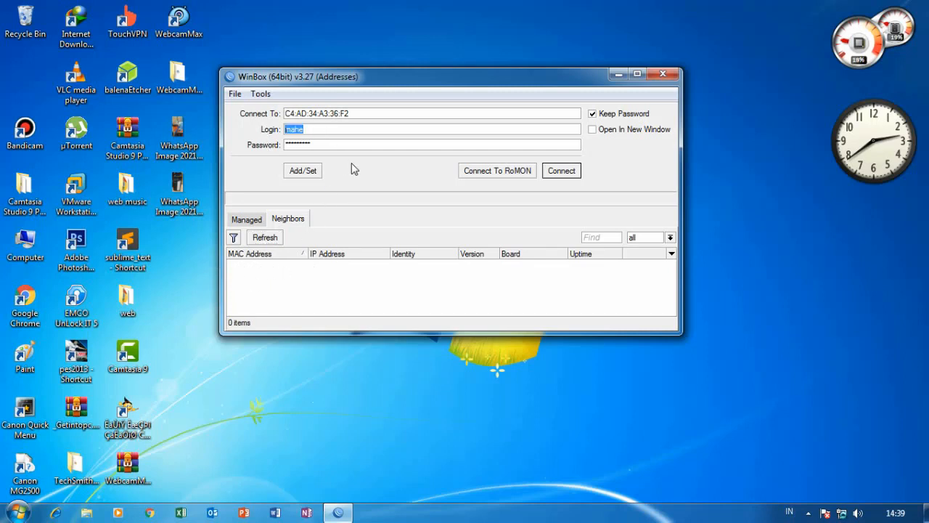
type("admin")
key("Tab")
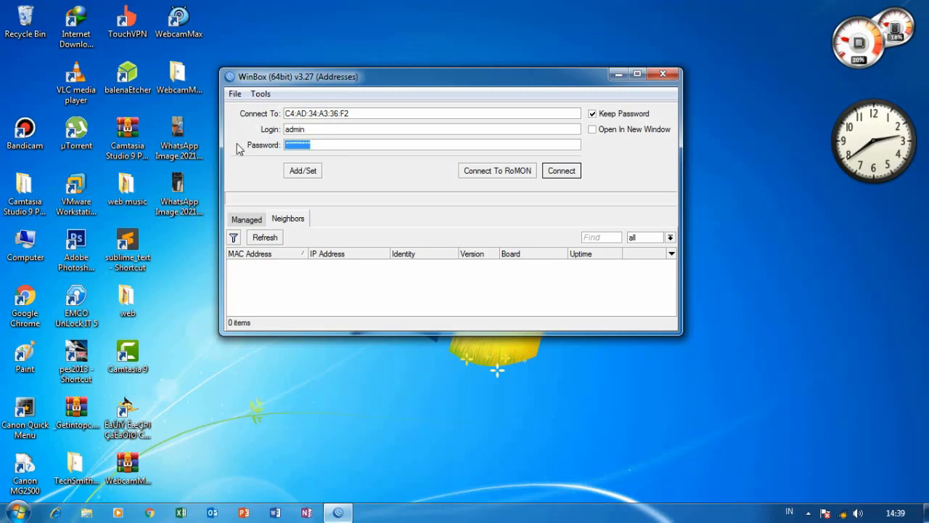
key("BackSpace")
Refresh the neighbor list, pick router C4:AD:34:A3:36:F2 and connect.
left_click(276, 242)
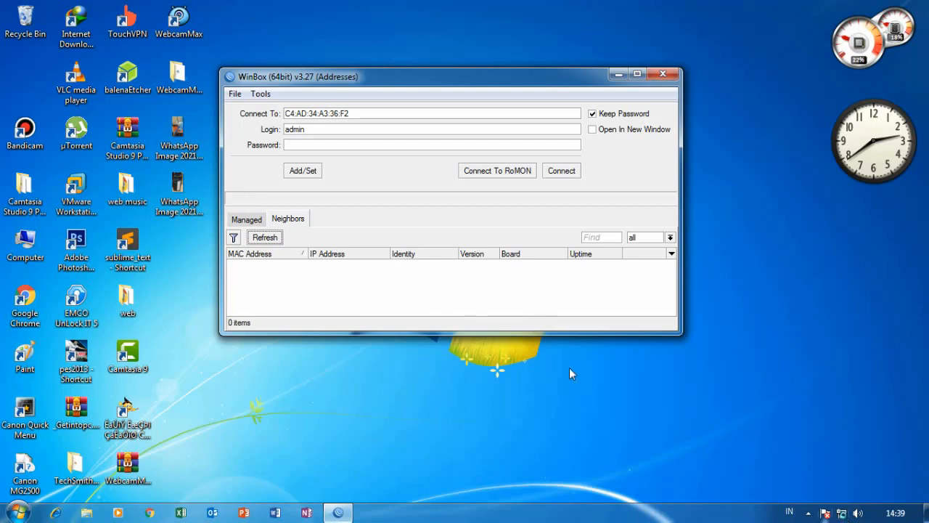
left_click(277, 243)
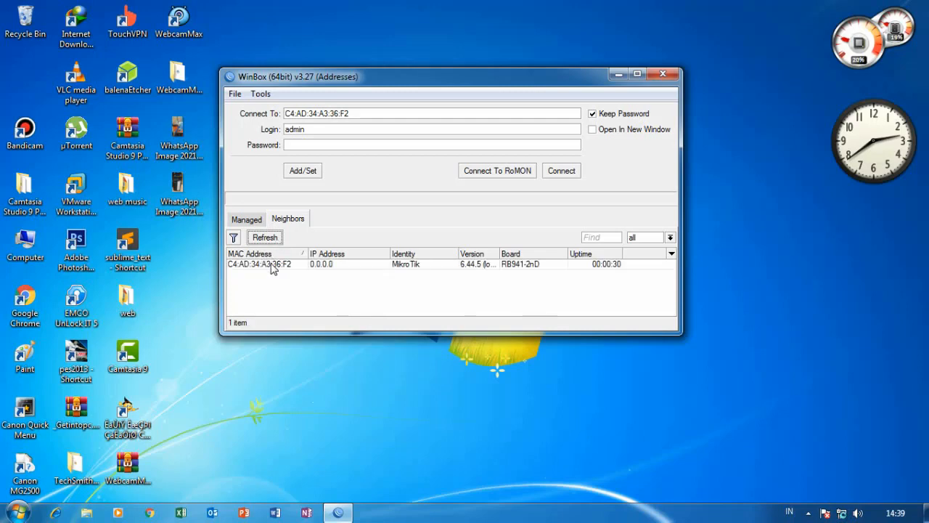
left_click(273, 266)
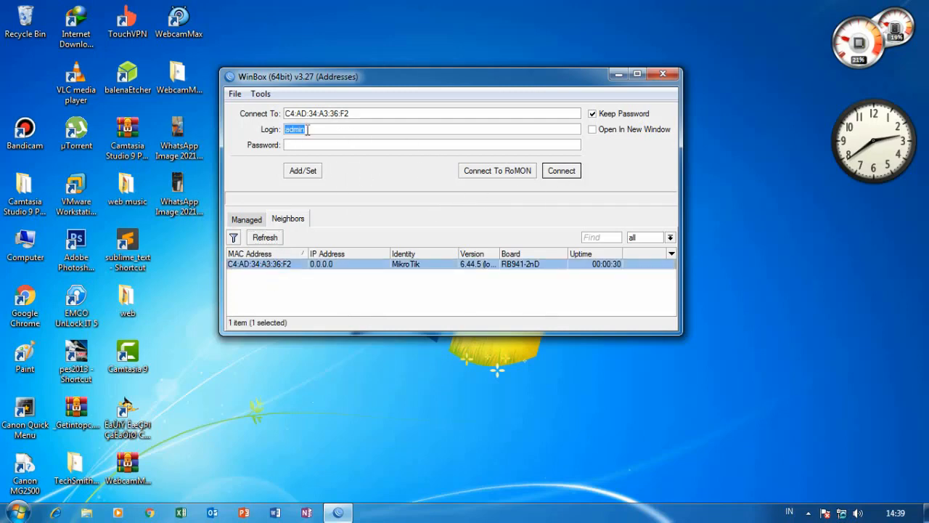
left_click(559, 171)
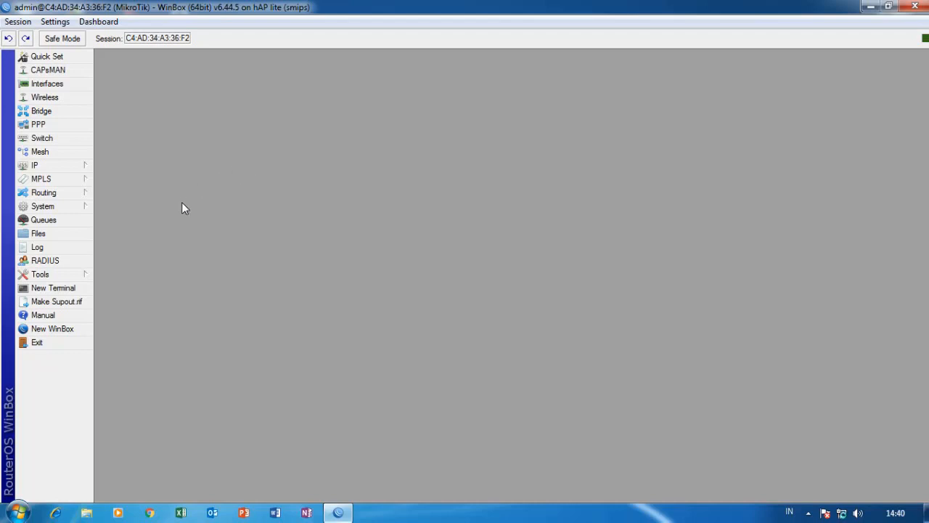
Change the router's system identity from MikroTik to 'mahe'.
left_click(60, 207)
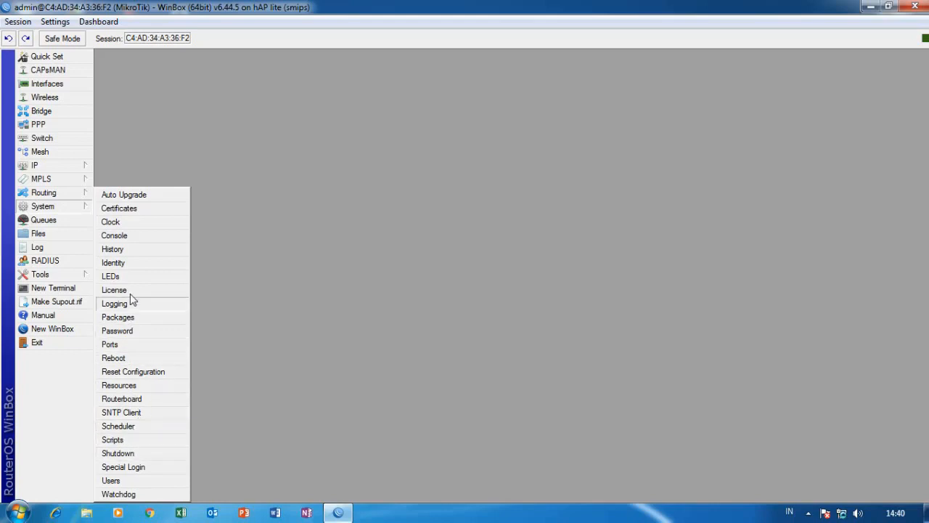
left_click(129, 264)
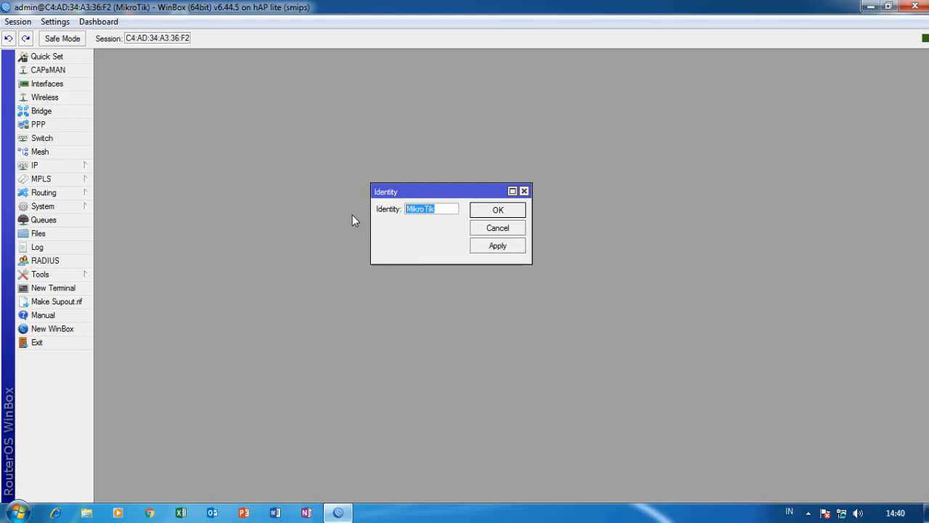
type("mahe")
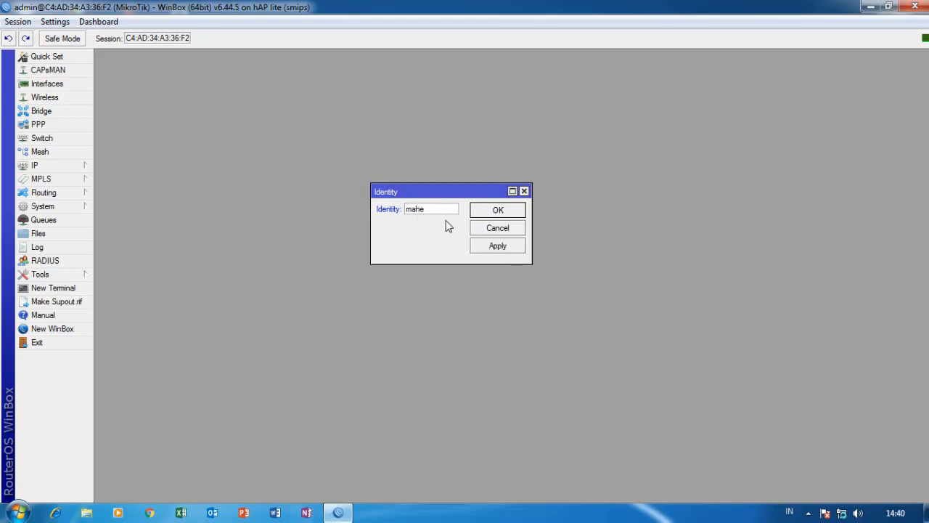
left_click(483, 211)
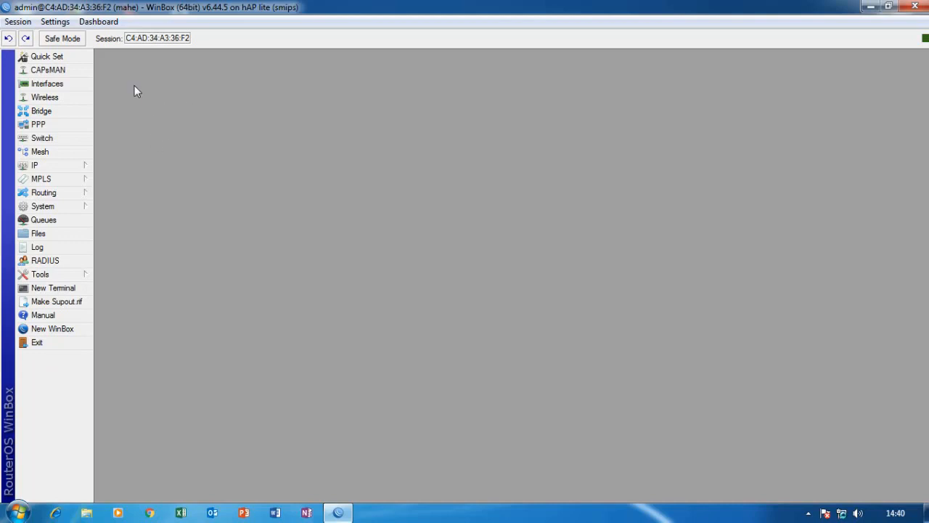
Add a router user 'mahe' in the full group with a password.
left_click(59, 208)
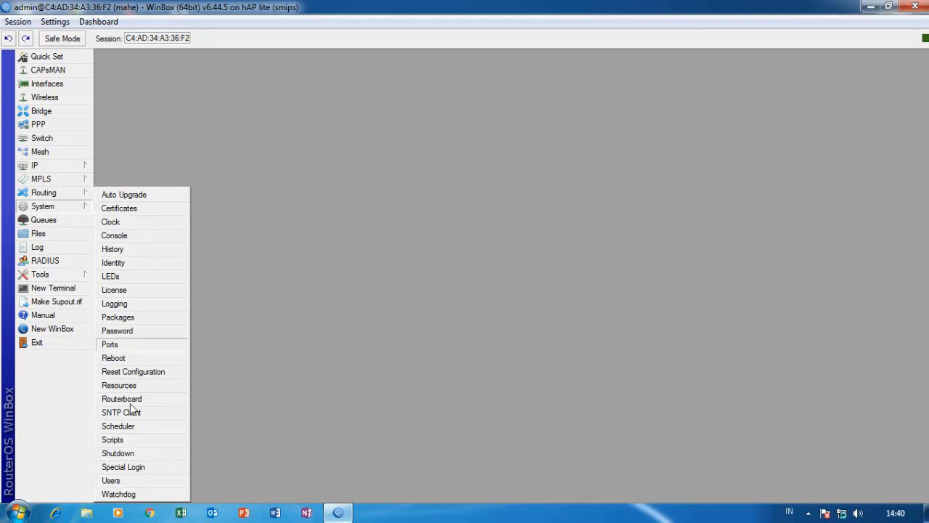
left_click(111, 480)
left_click_drag(532, 145, 479, 115)
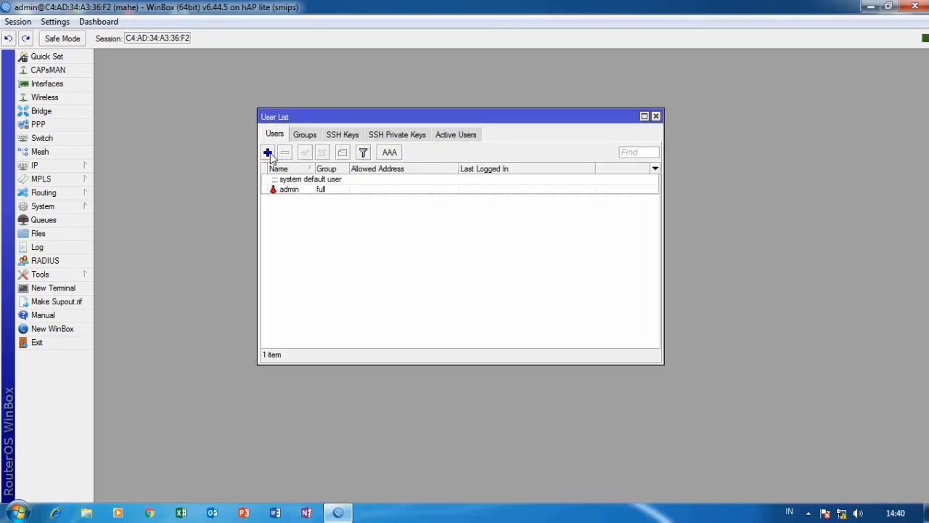
left_click(268, 152)
left_click_drag(448, 218, 432, 205)
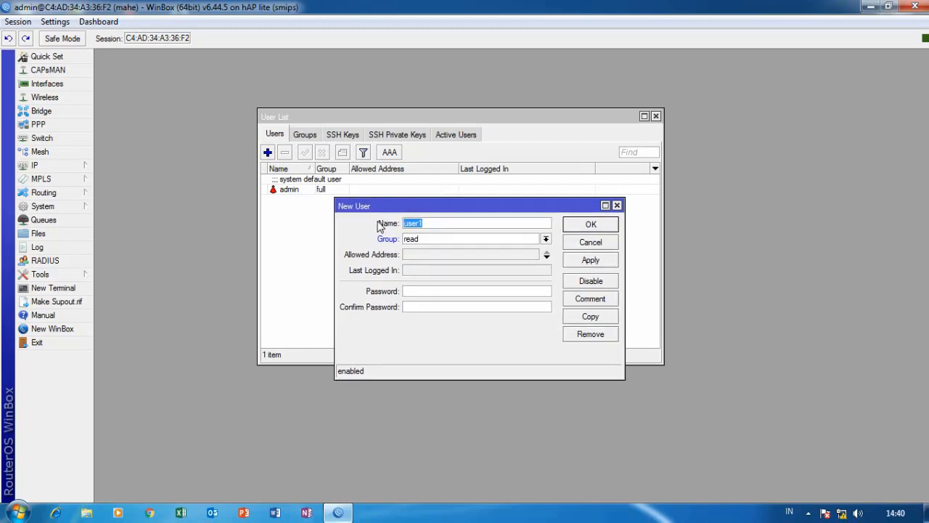
type("mahe")
left_click(468, 242)
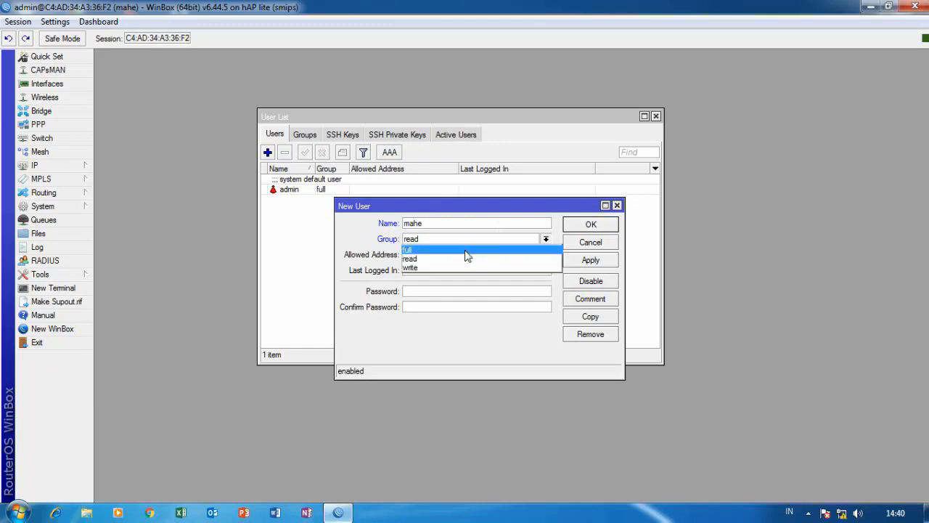
left_click(468, 249)
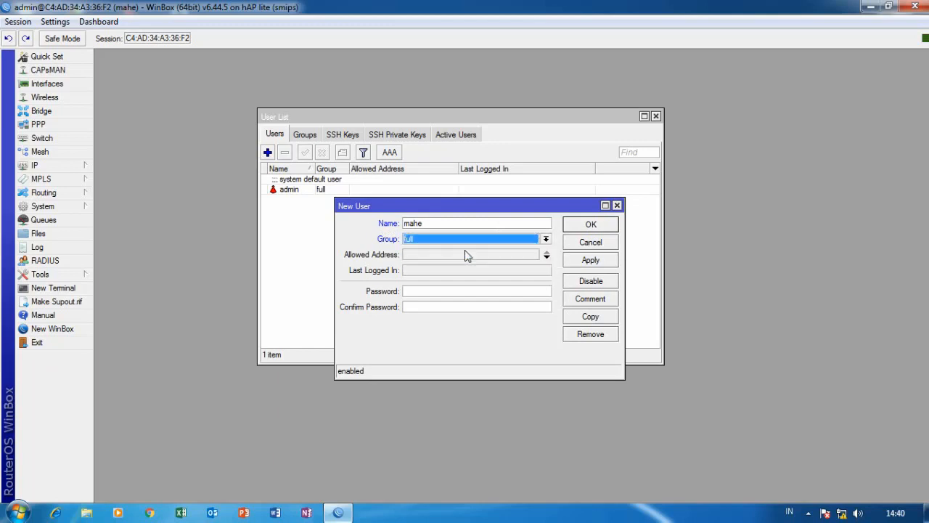
left_click(436, 290)
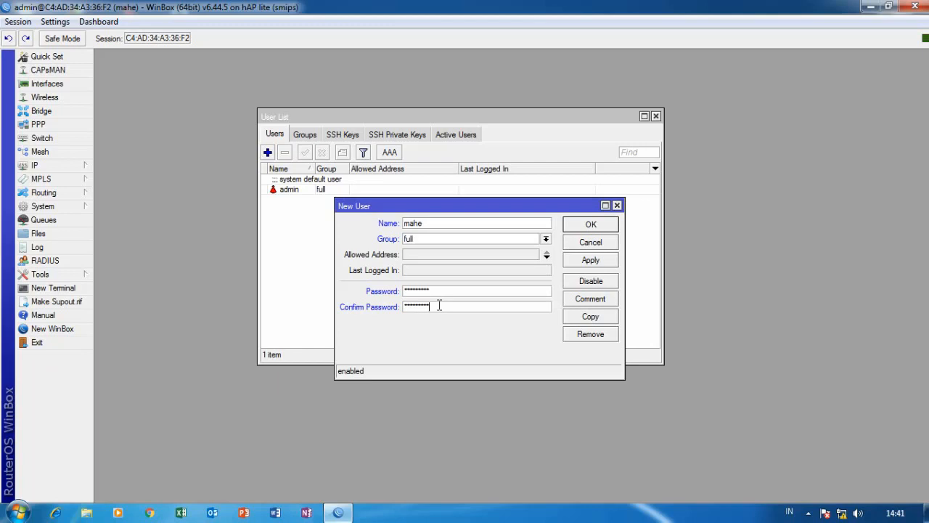
left_click(590, 263)
left_click(594, 226)
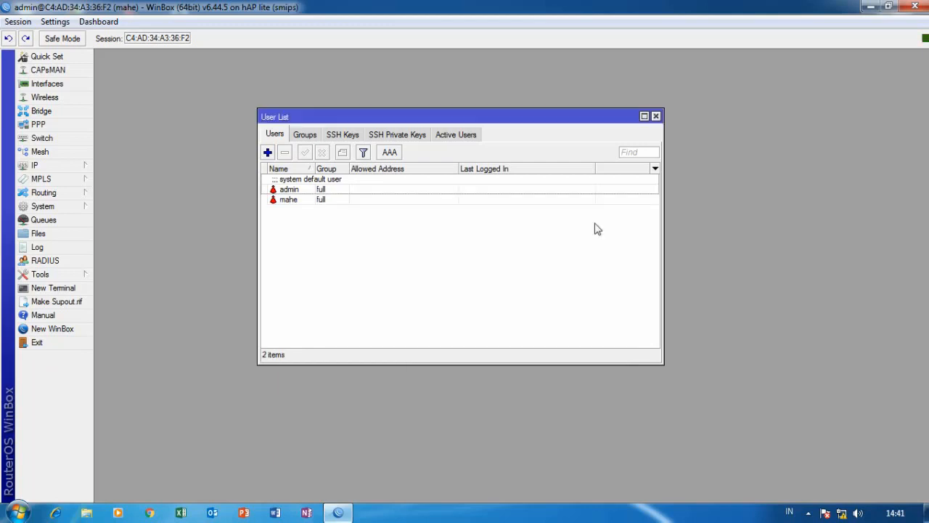
Remove the default admin user, then close the User List and the WinBox session.
left_click(332, 191)
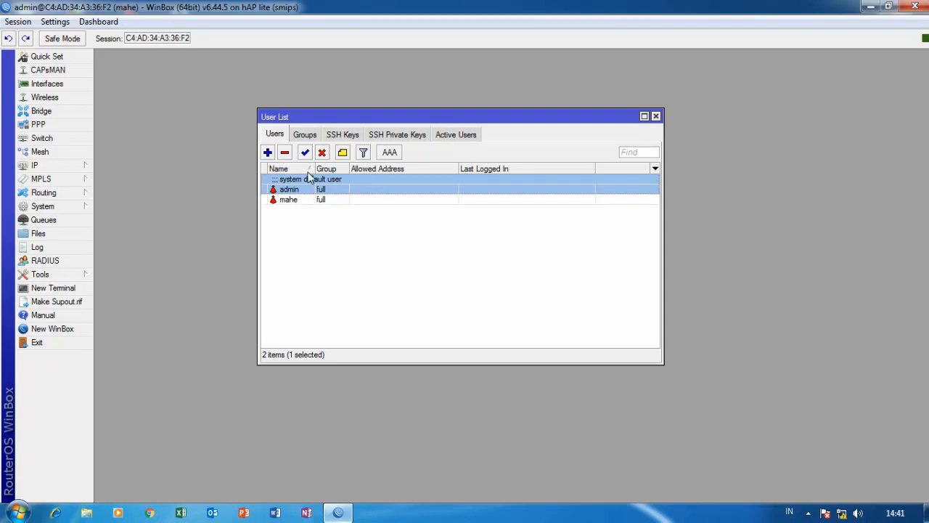
left_click(287, 154)
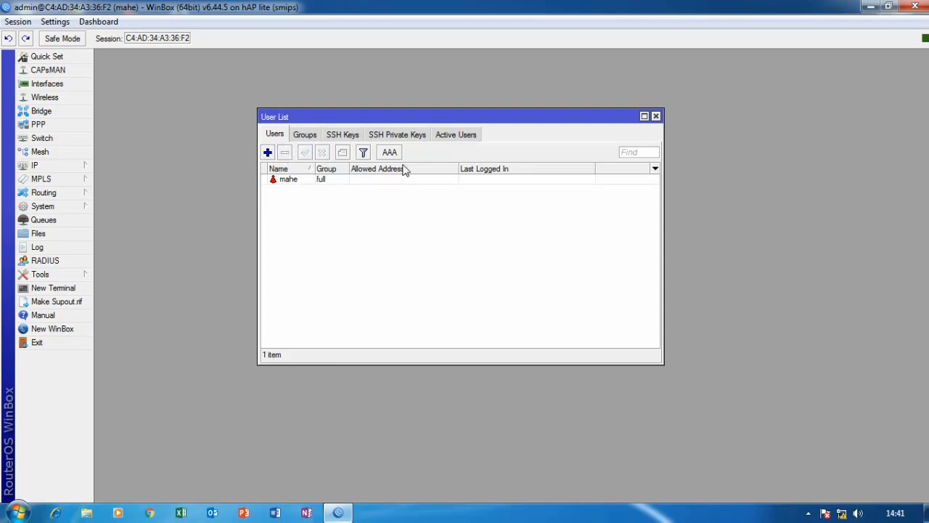
left_click(656, 116)
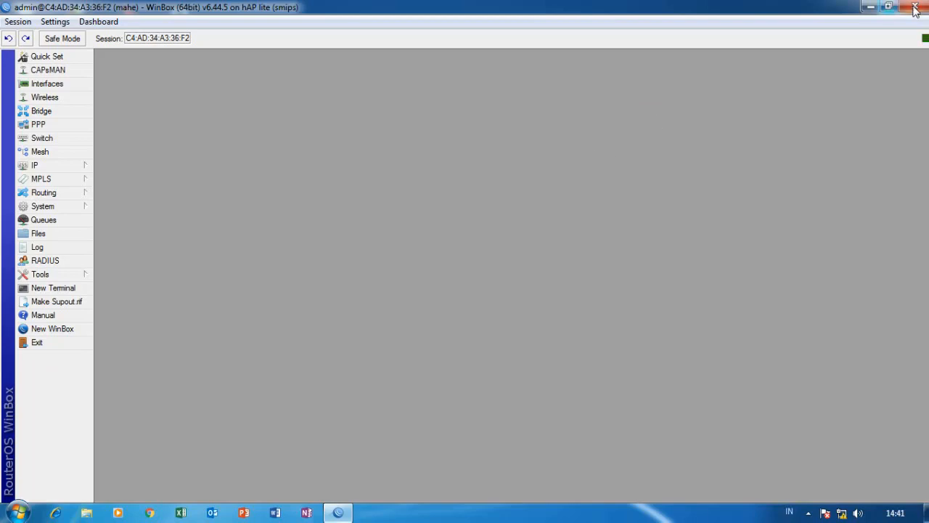
left_click(915, 6)
Refresh the desktop and relaunch WinBox from the winbox64 shortcut.
right_click(420, 100)
right_click(449, 129)
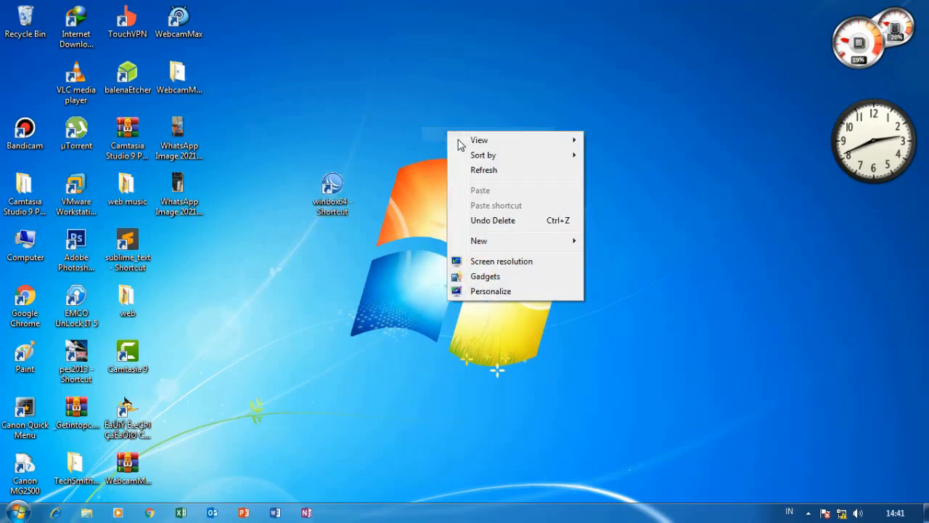
left_click(485, 167)
right_click(486, 172)
left_click(508, 209)
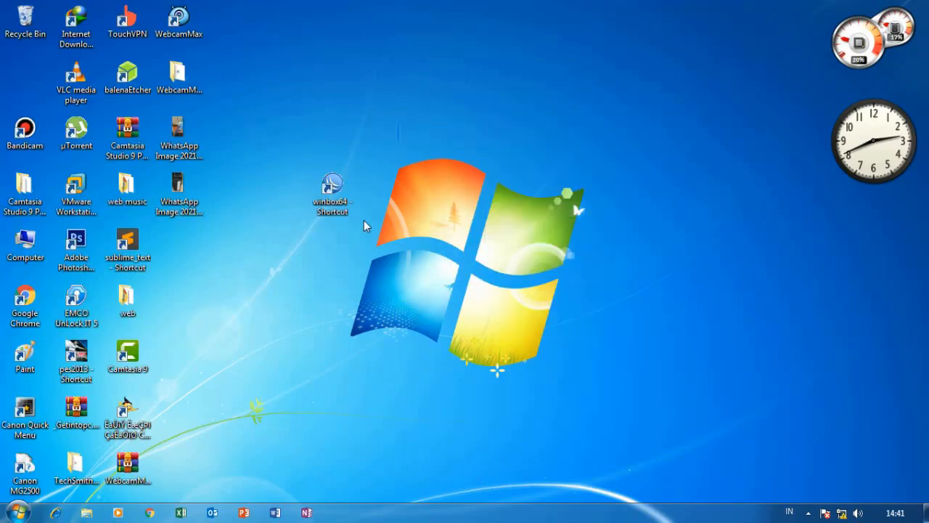
right_click(334, 184)
left_click(365, 191)
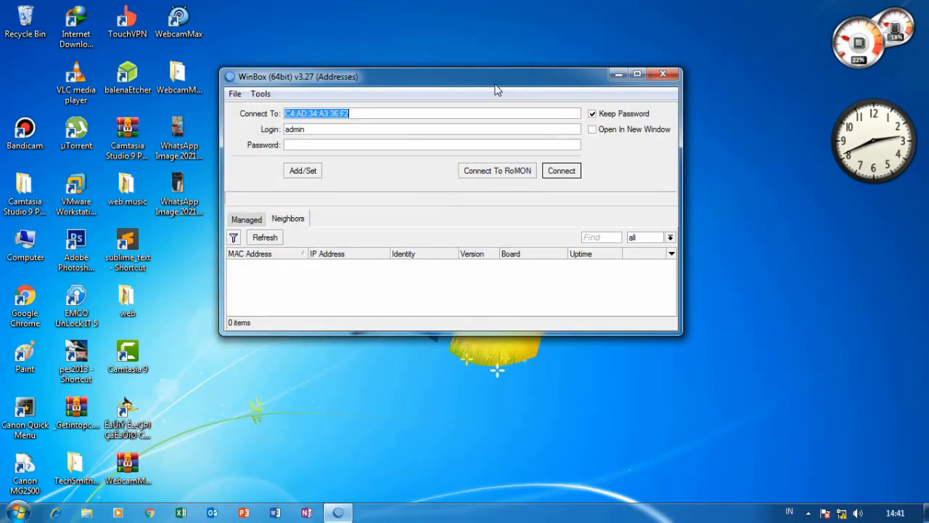
Select the router and log in as 'mahe' with the account password.
left_click(273, 268)
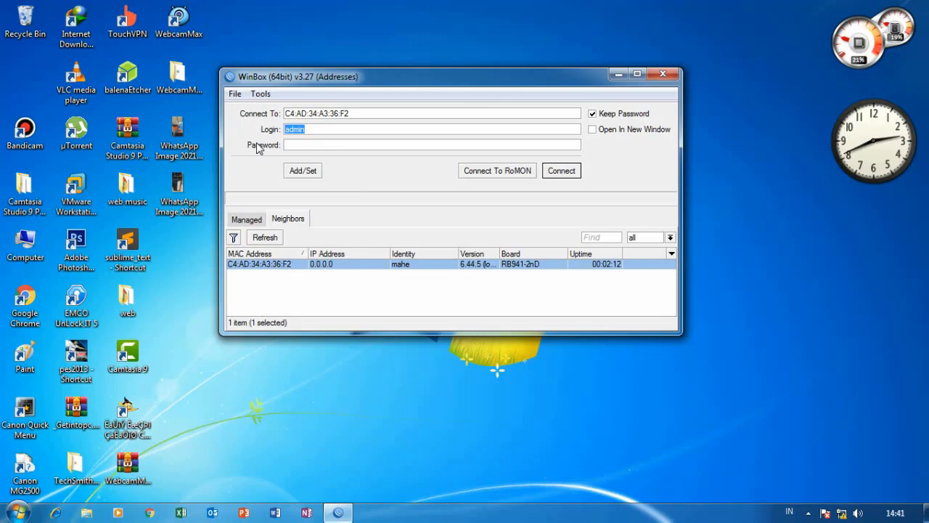
type("mahe")
left_click(300, 146)
type("*****")
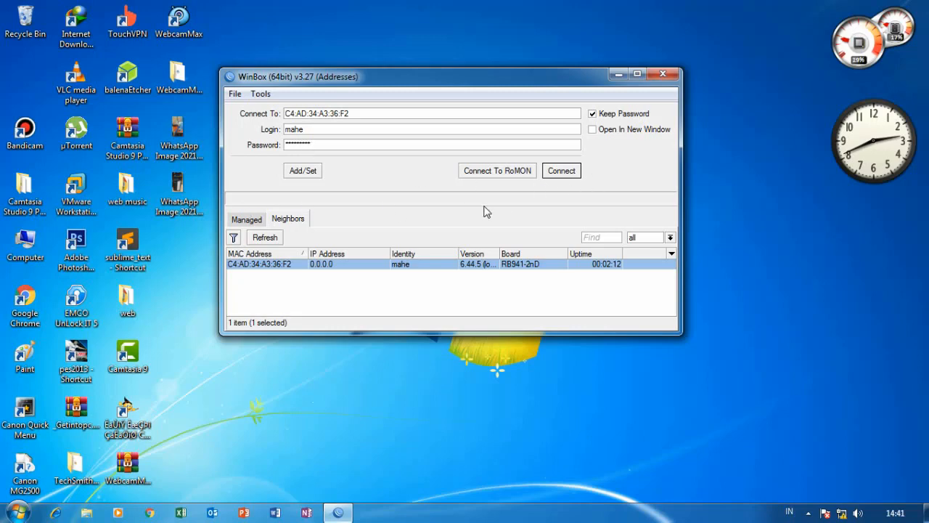
left_click(569, 176)
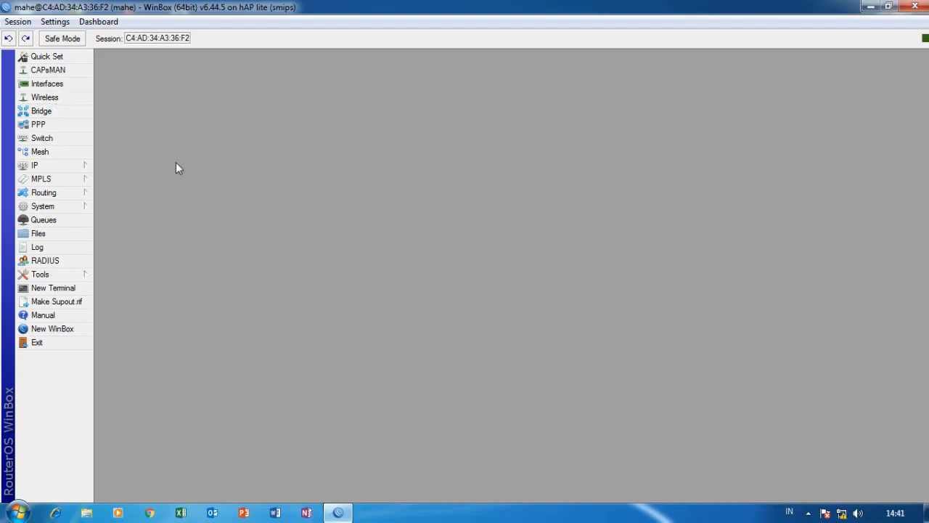
Open the Interface List and look over ether1–ether4 and the disabled wlan1.
left_click(60, 85)
left_click_drag(293, 89, 297, 77)
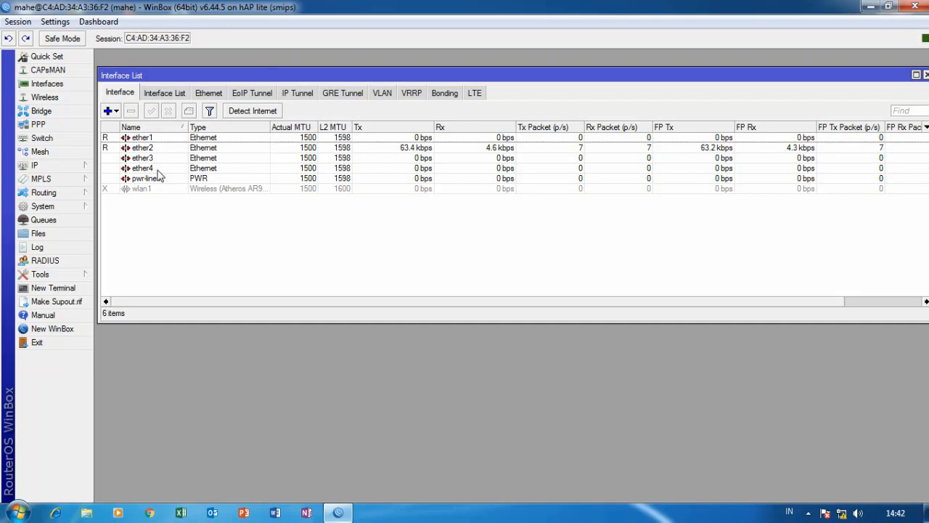
left_click(160, 139)
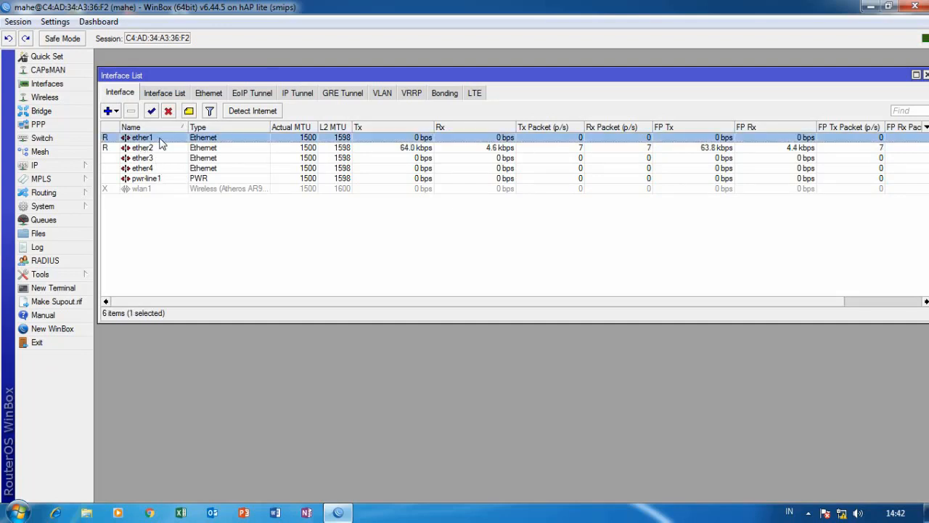
left_click(159, 149)
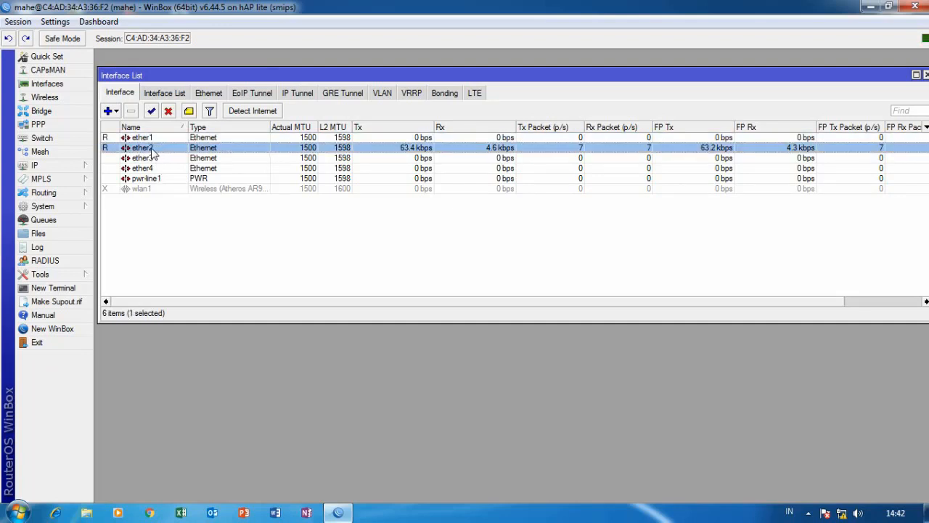
left_click(158, 158)
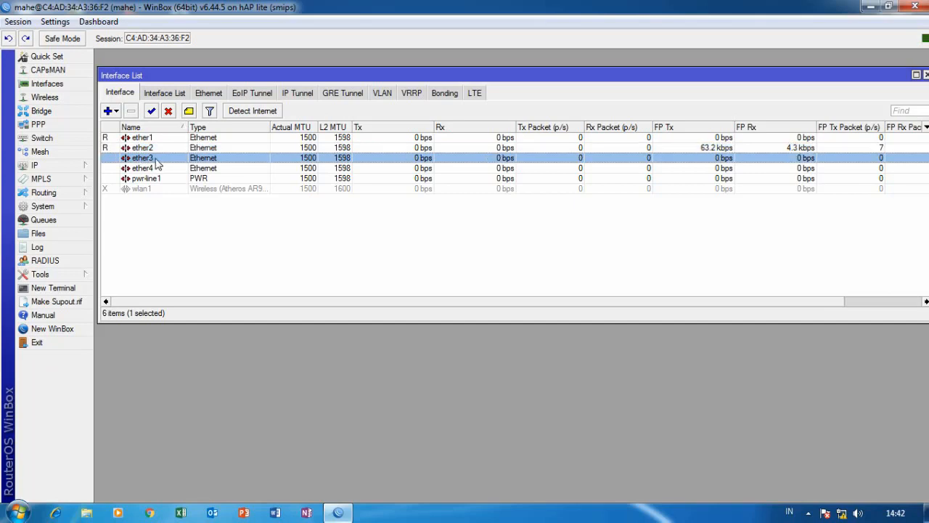
left_click(155, 172)
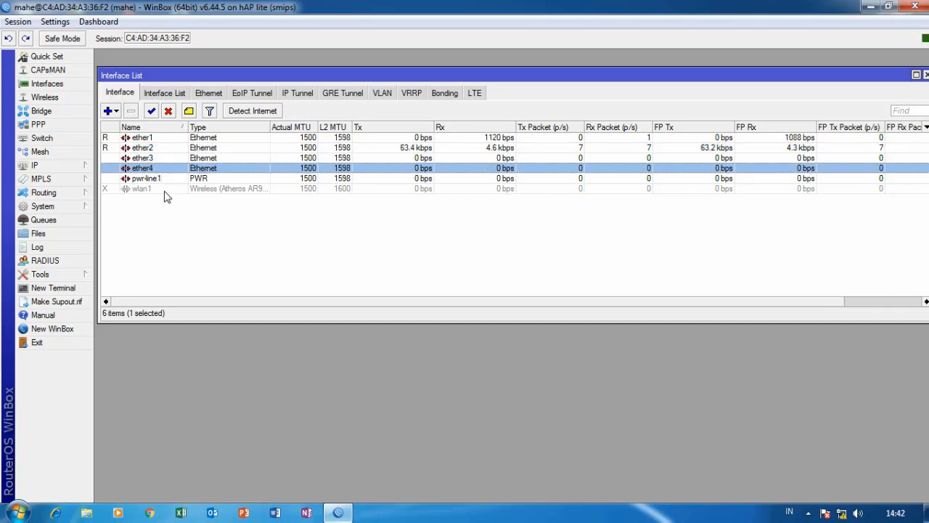
left_click(163, 191)
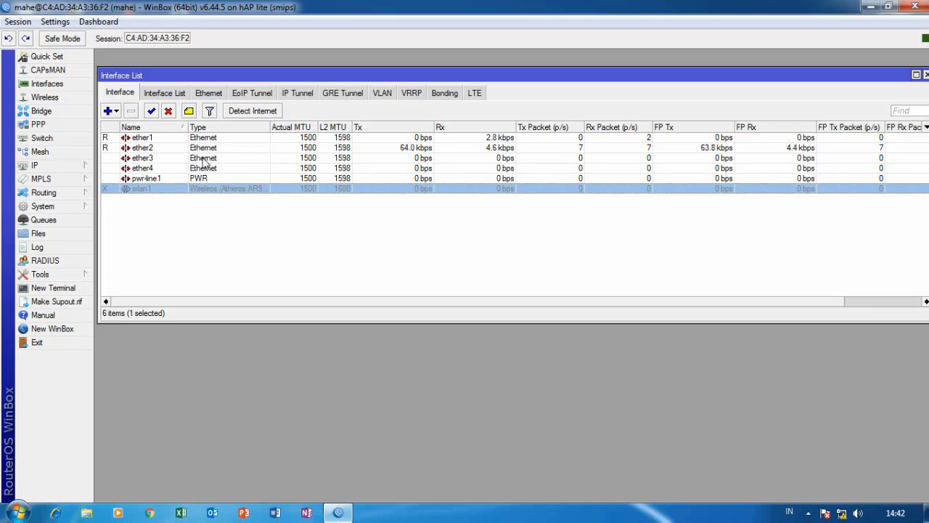
Rename interface ether1 to 'ether1-internet'.
double_click(143, 138)
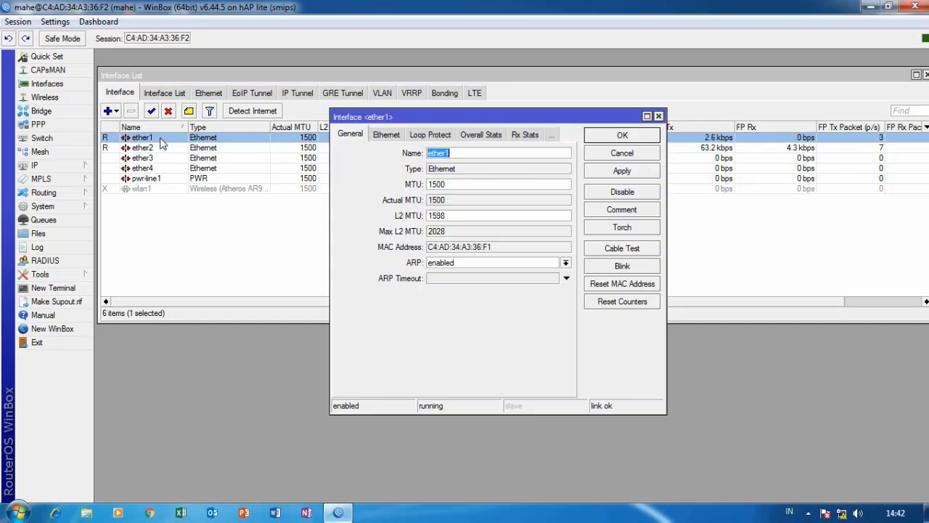
left_click_drag(411, 112, 389, 79)
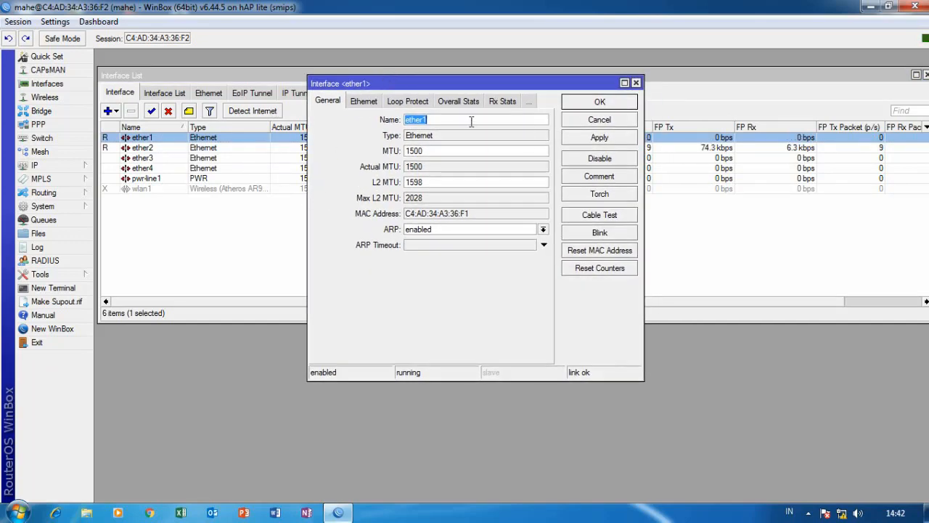
left_click_drag(472, 120, 323, 121)
left_click(444, 123)
type("-internet")
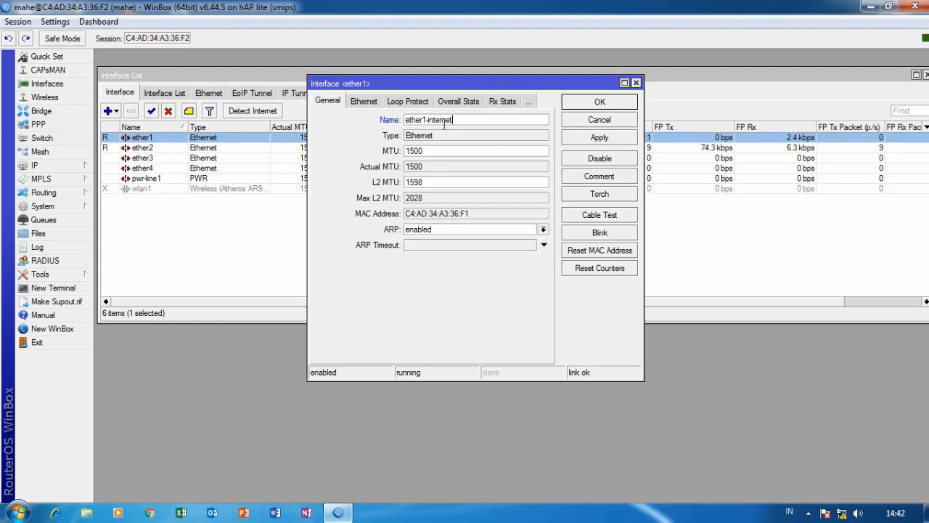
left_click(600, 137)
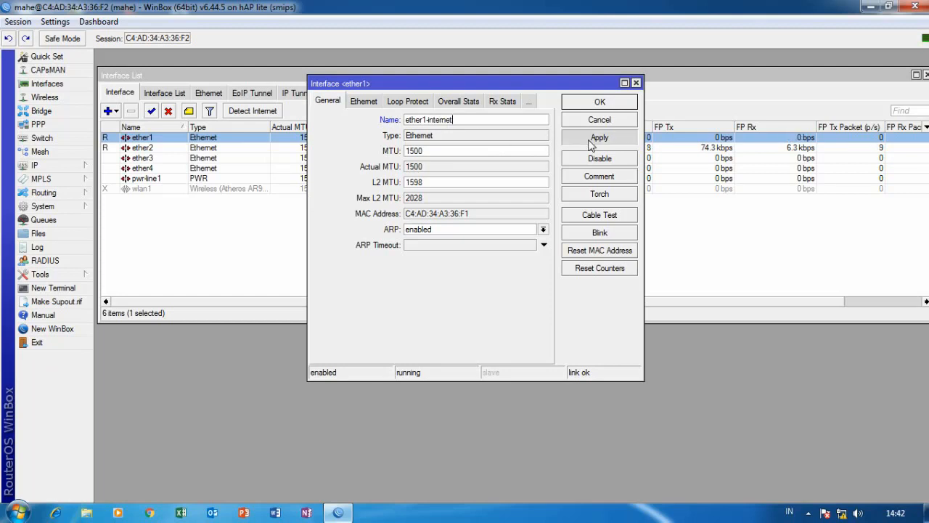
left_click(600, 103)
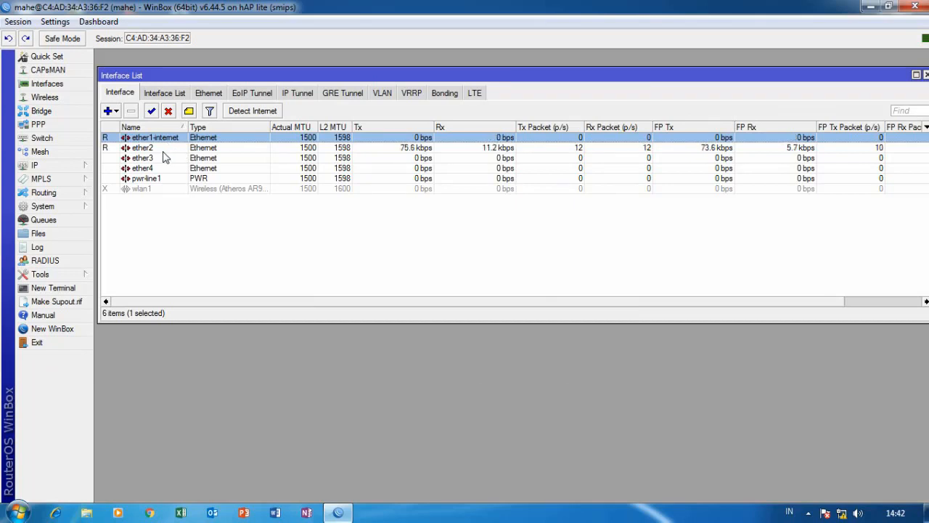
Rename interface ether2 to 'ether2-komputer'.
double_click(164, 148)
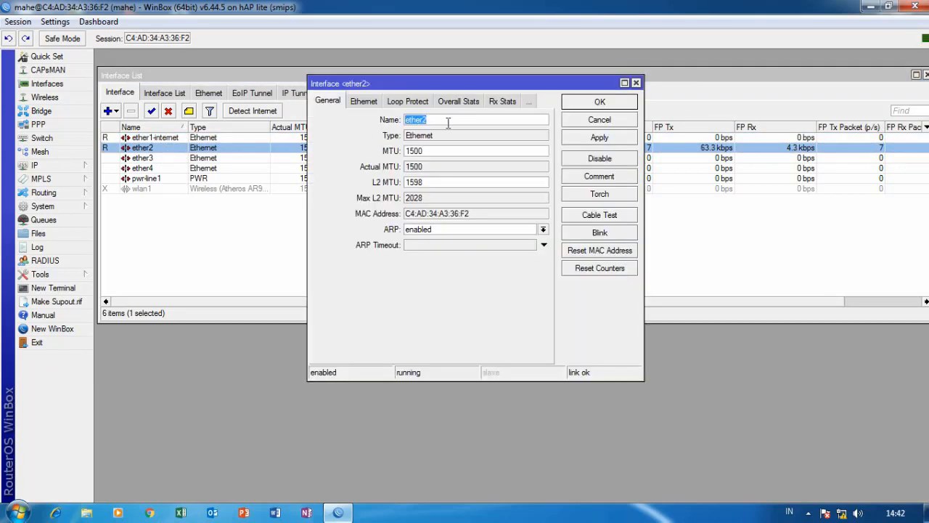
left_click(448, 120)
type("-kompute")
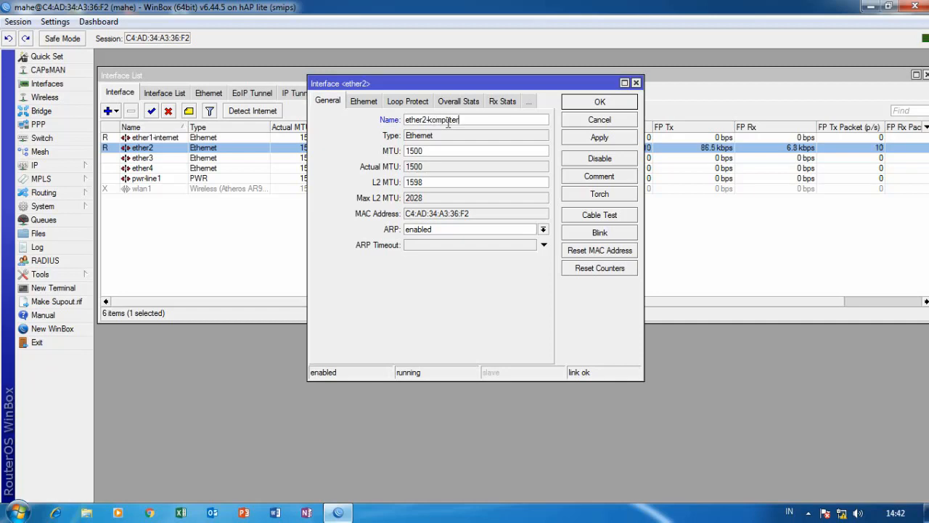
type("r")
left_click(615, 138)
left_click(615, 106)
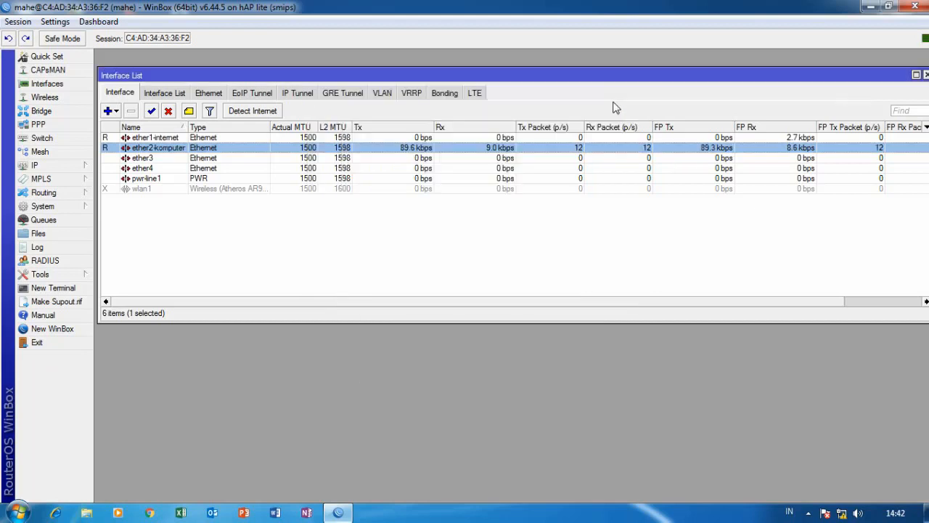
Rename interface ether3 to ether3-LAN and save the change.
double_click(167, 165)
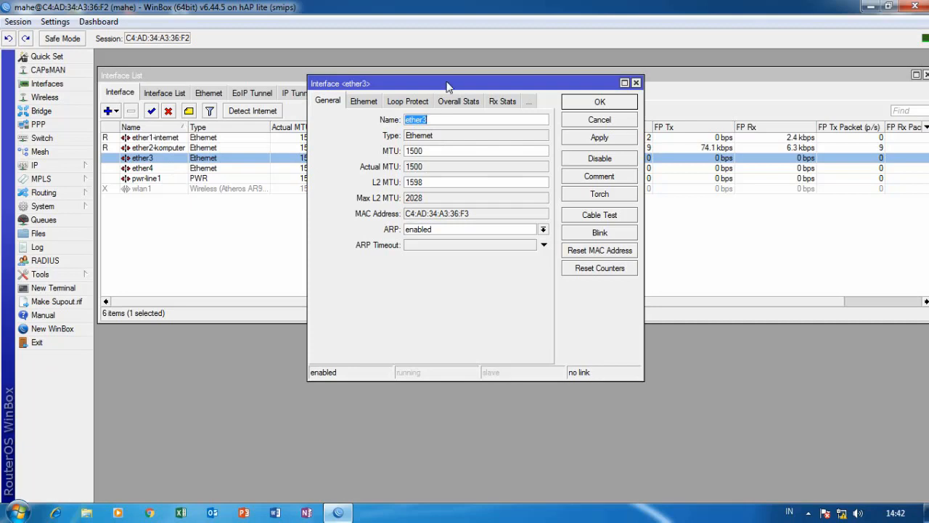
left_click_drag(447, 87, 437, 87)
left_click(432, 118)
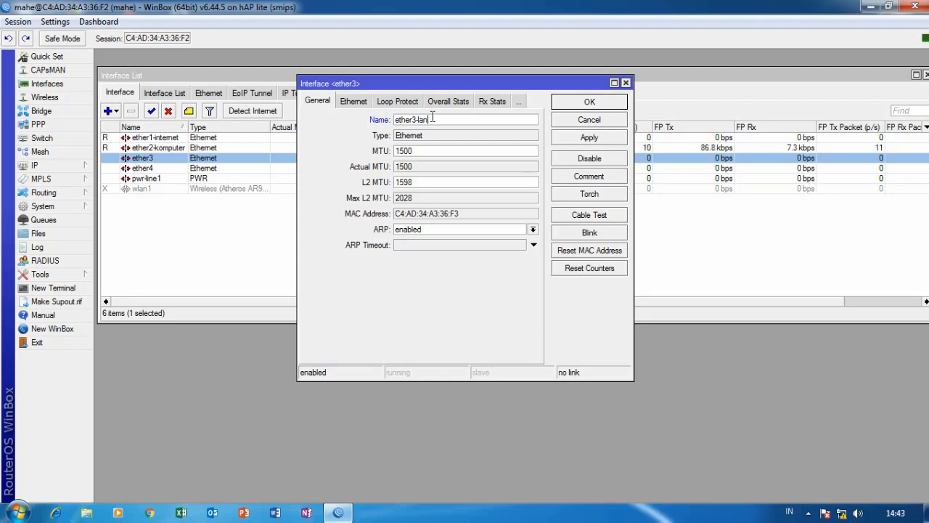
key("BackSpace")
type("LAN")
left_click(592, 138)
left_click(591, 102)
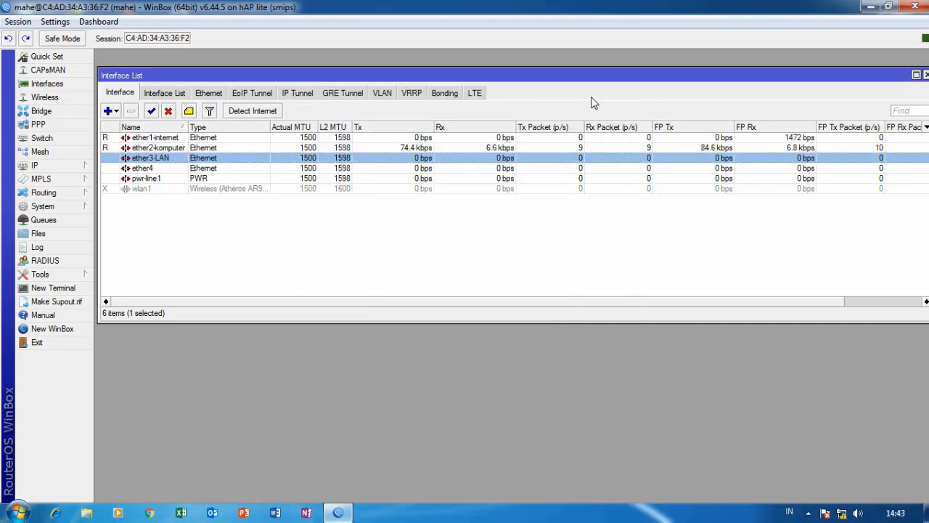
Rename interface ether4 to ether4-hotspot and save the change.
left_click(159, 169)
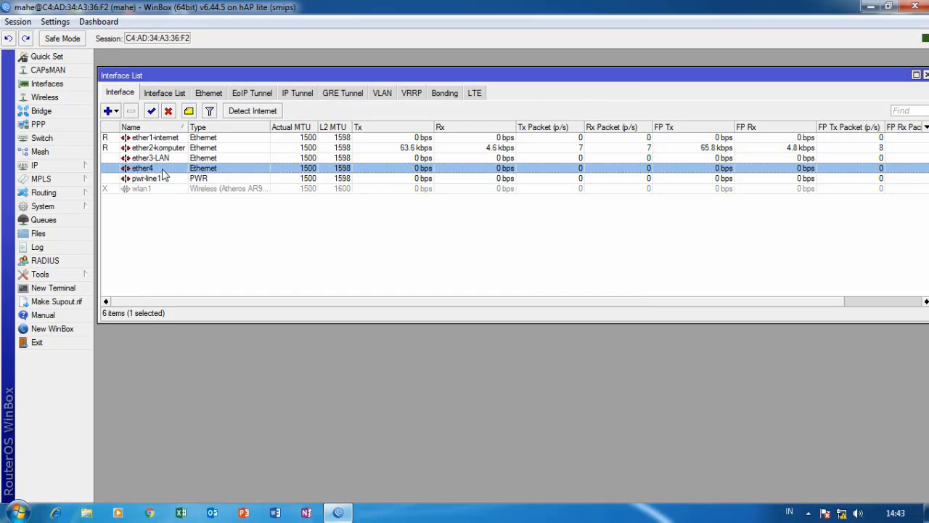
double_click(162, 175)
left_click(434, 121)
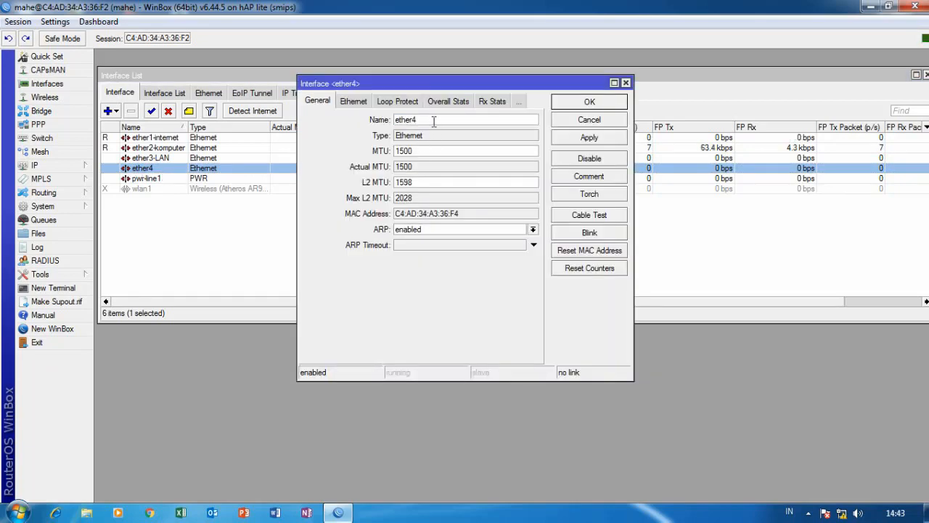
type("-hotspot")
left_click(587, 139)
left_click(585, 104)
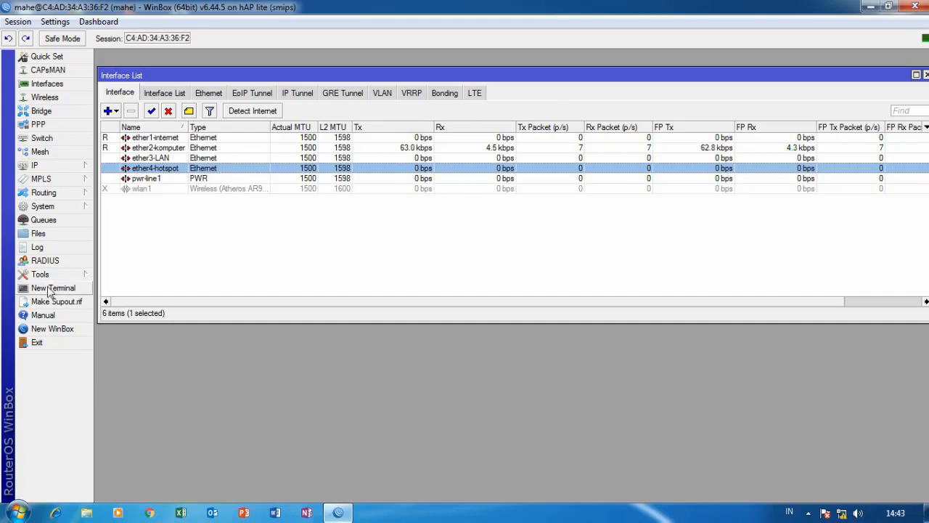
left_click(69, 288)
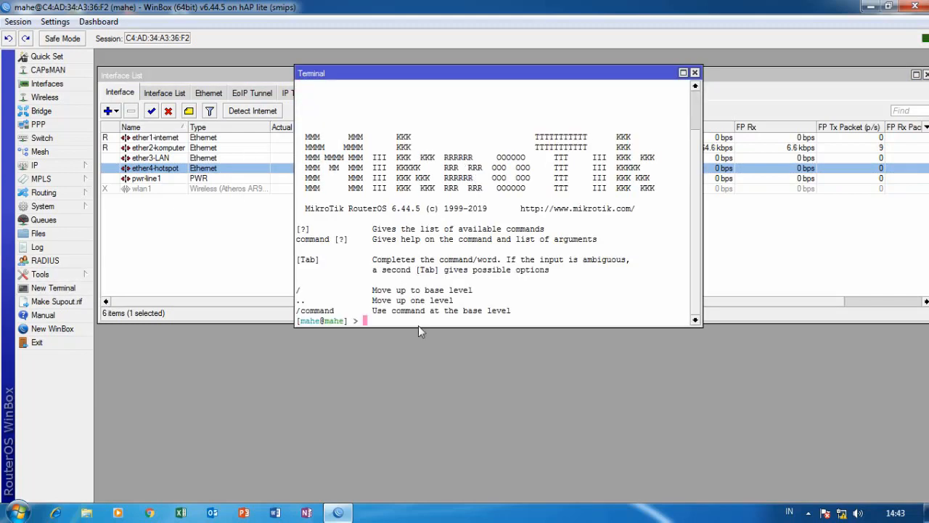
type("ping 8.8.8.8")
key("Return")
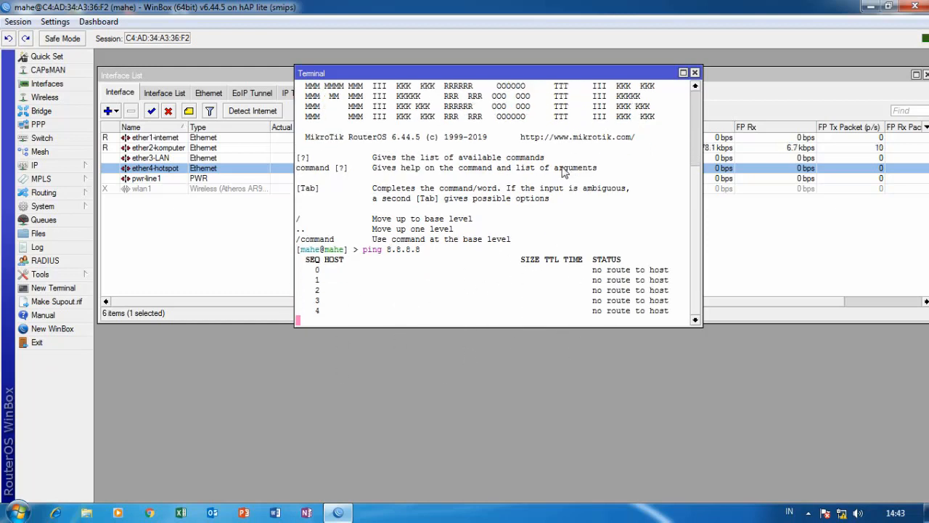
left_click(695, 73)
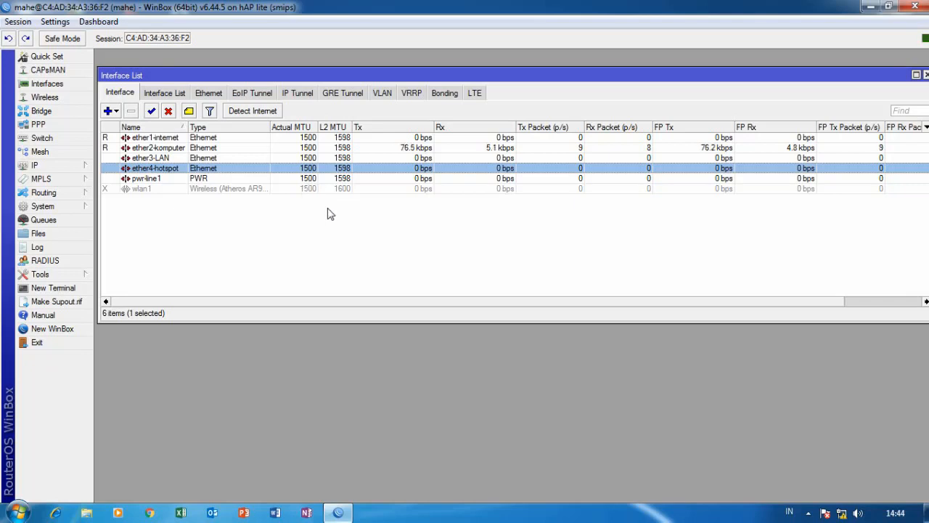
Close the Interface List and bring up the IP > DHCP Client list.
left_click(926, 75)
left_click(64, 169)
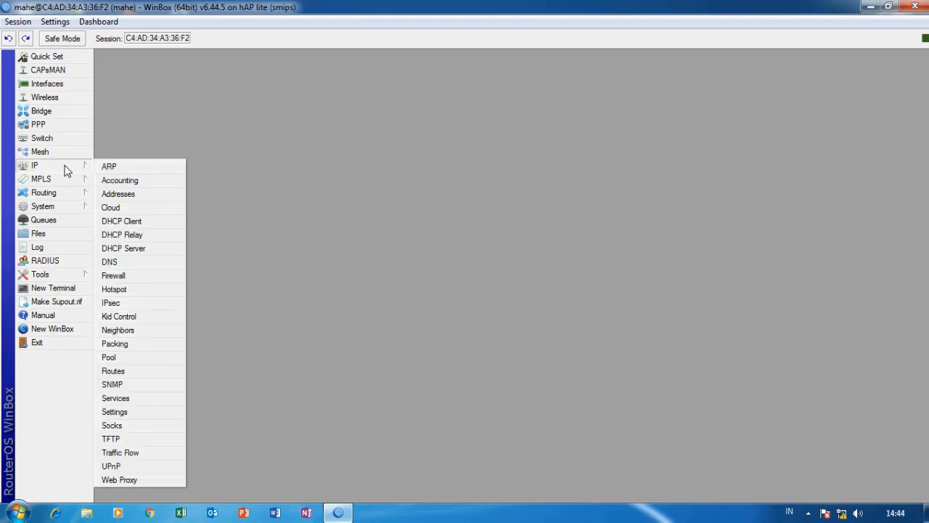
left_click(132, 222)
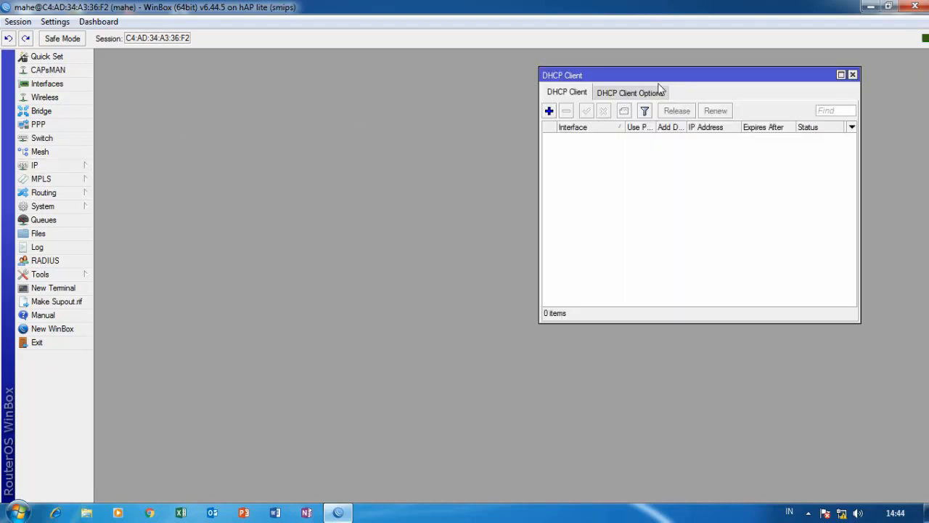
left_click_drag(679, 74, 429, 93)
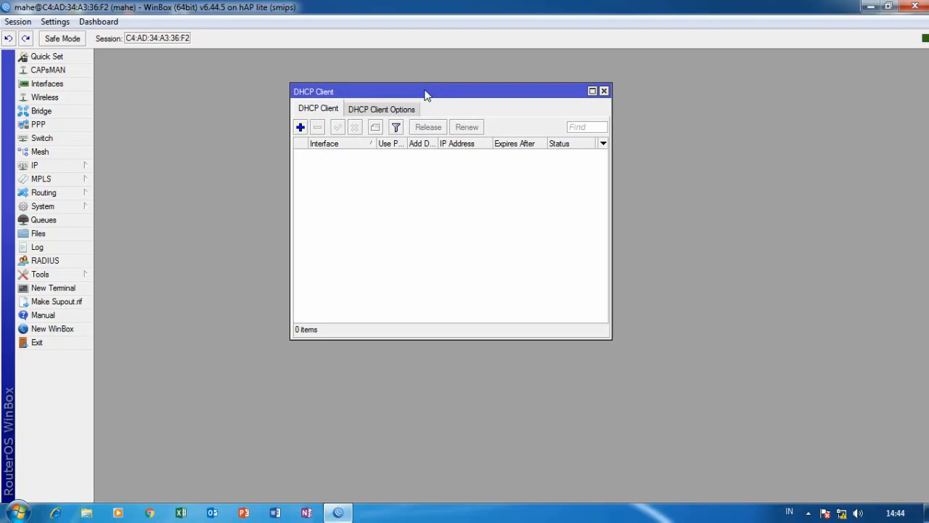
Add a DHCP client on ether1-internet with Add Default Route set to no.
left_click(300, 127)
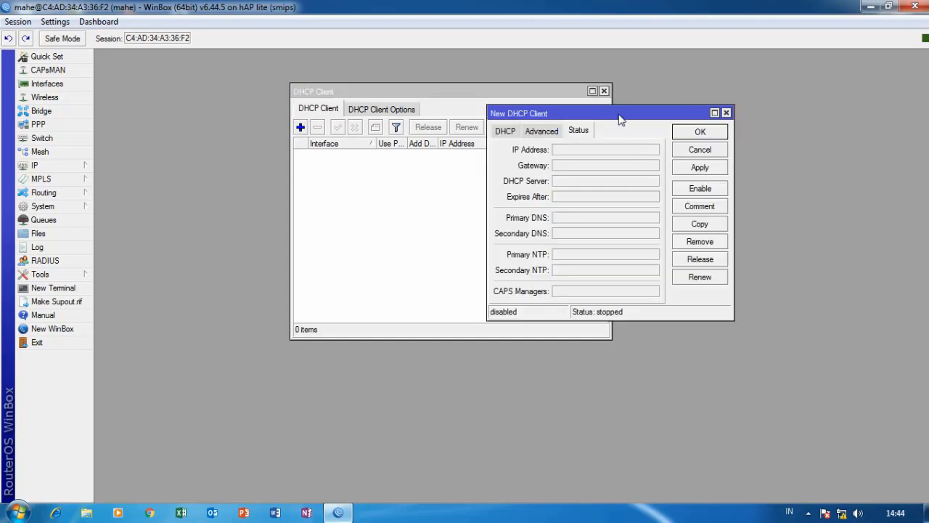
left_click_drag(622, 119, 520, 124)
left_click(408, 138)
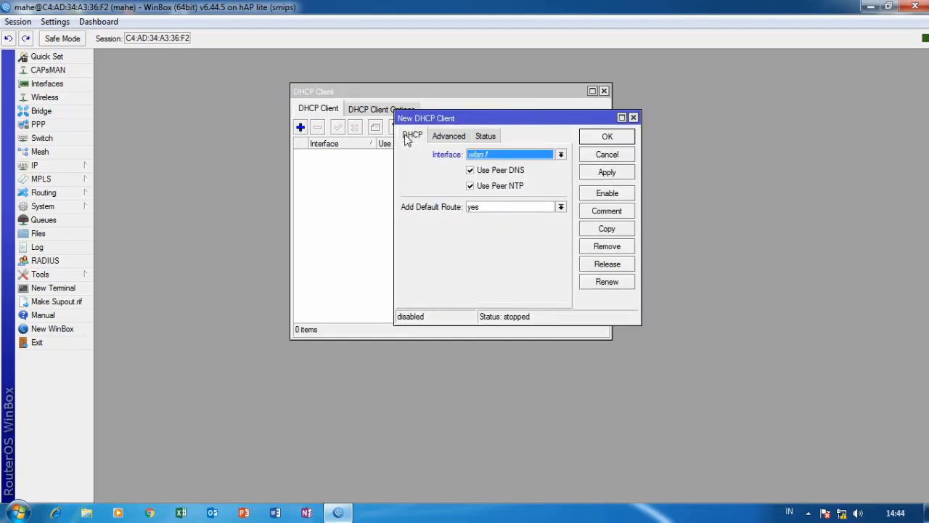
left_click(560, 155)
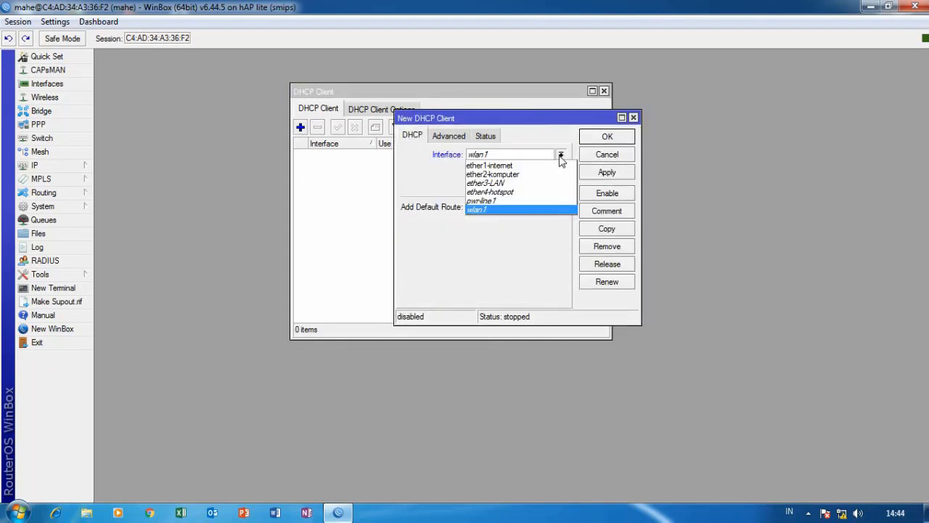
left_click(497, 166)
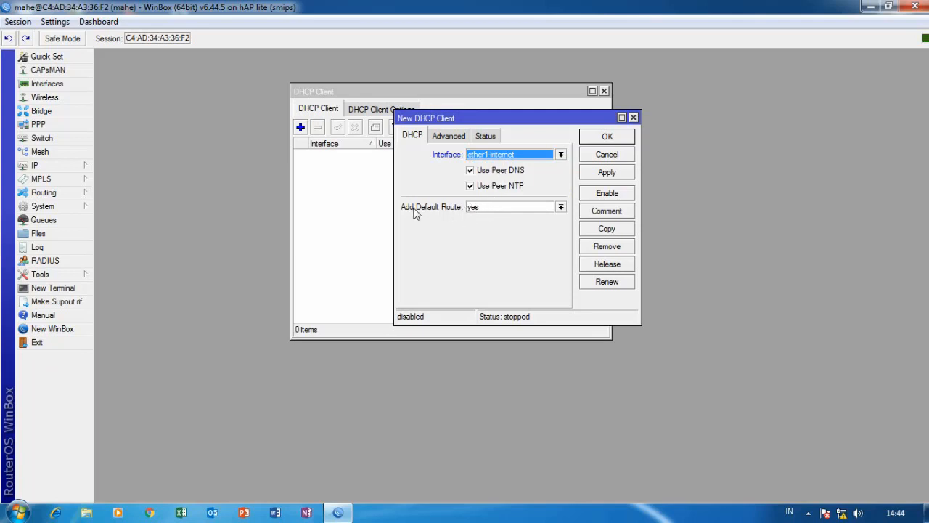
left_click(509, 209)
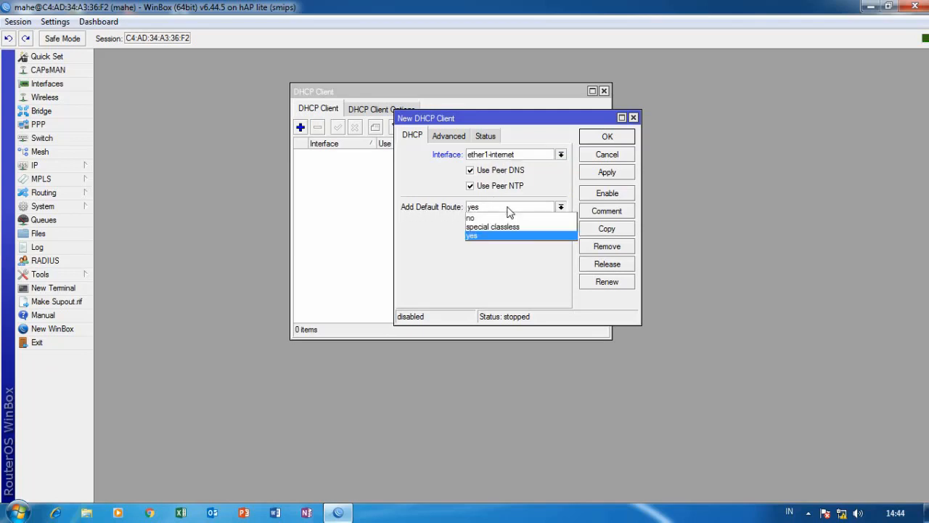
left_click(483, 219)
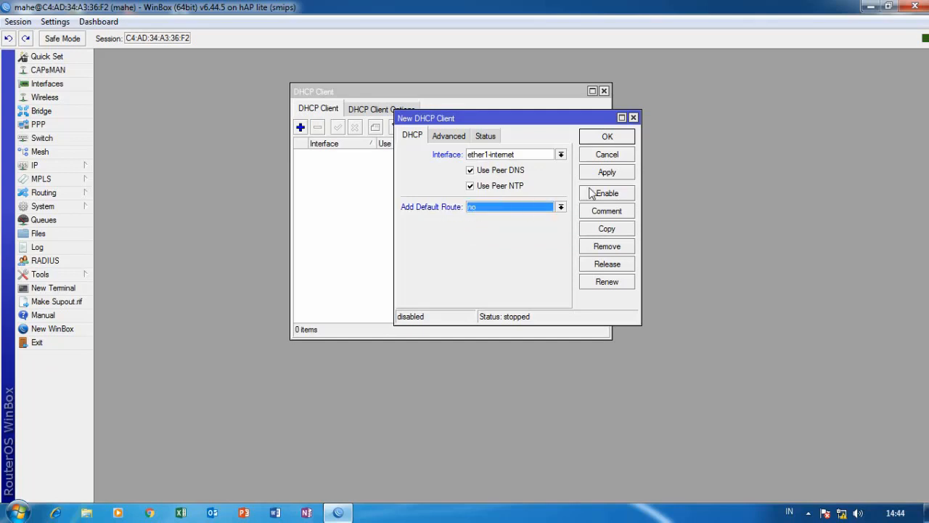
left_click(610, 174)
left_click(613, 142)
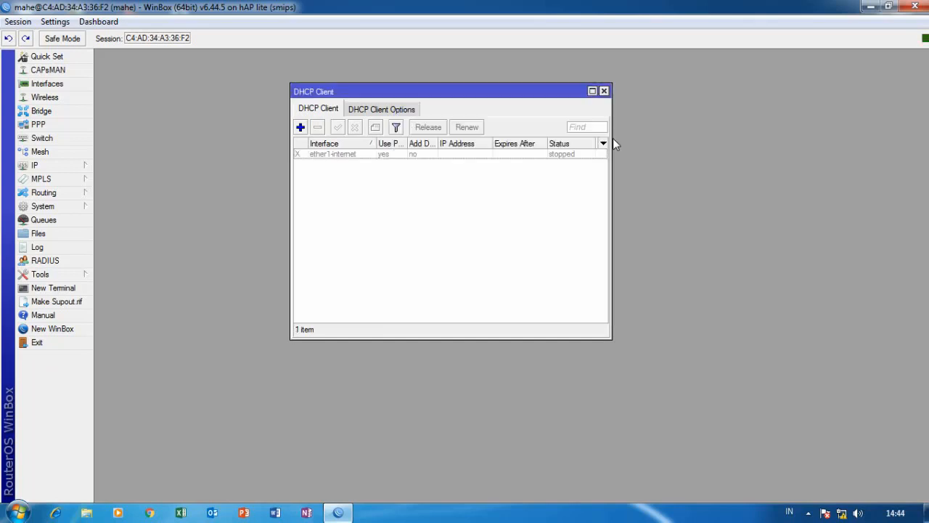
Enable the ether1-internet DHCP client so it binds a 192.168.2.x lease, then close the list.
left_click(387, 156)
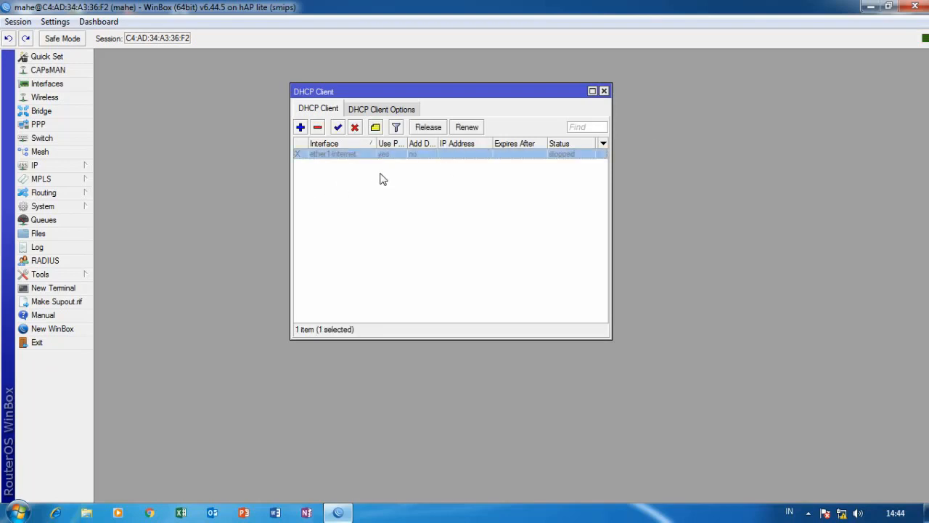
left_click(337, 127)
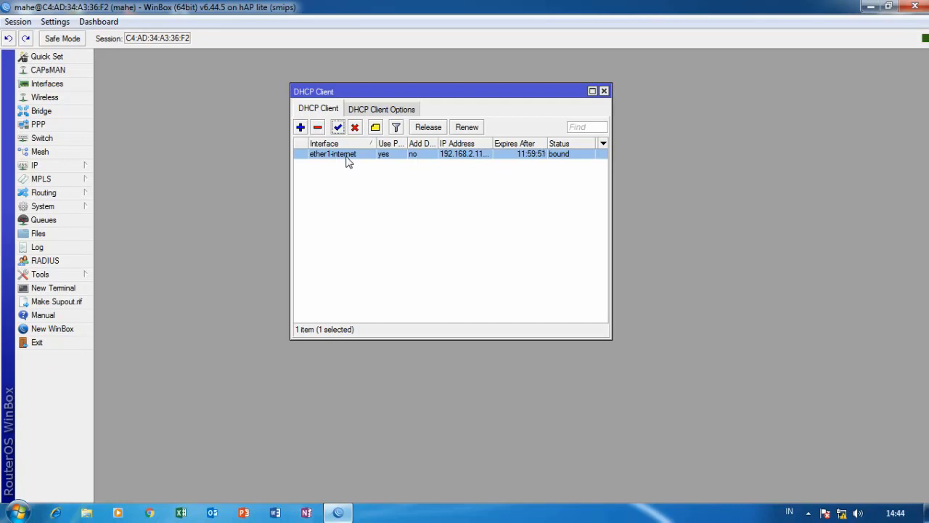
left_click(603, 91)
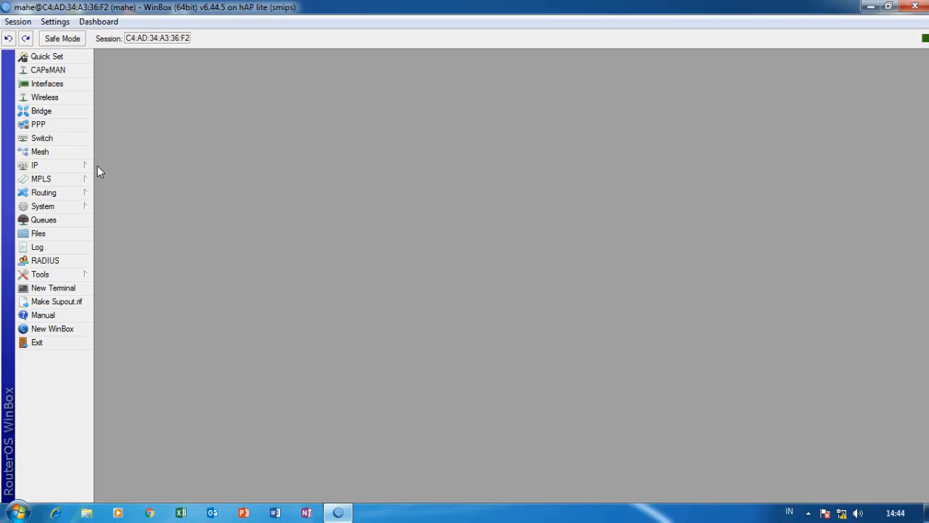
left_click(73, 166)
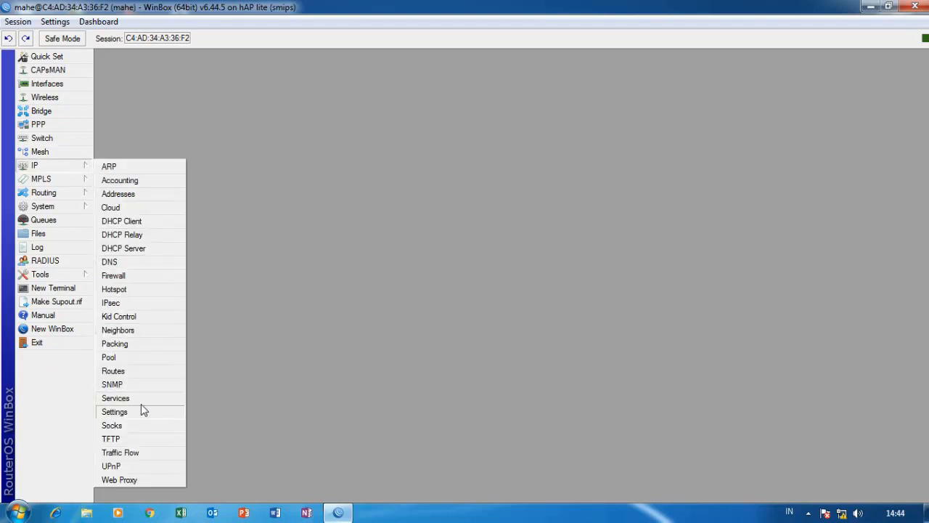
In IP > Routes, start a new route to 0.0.0.0/0 and activate its Gateway field.
left_click(131, 371)
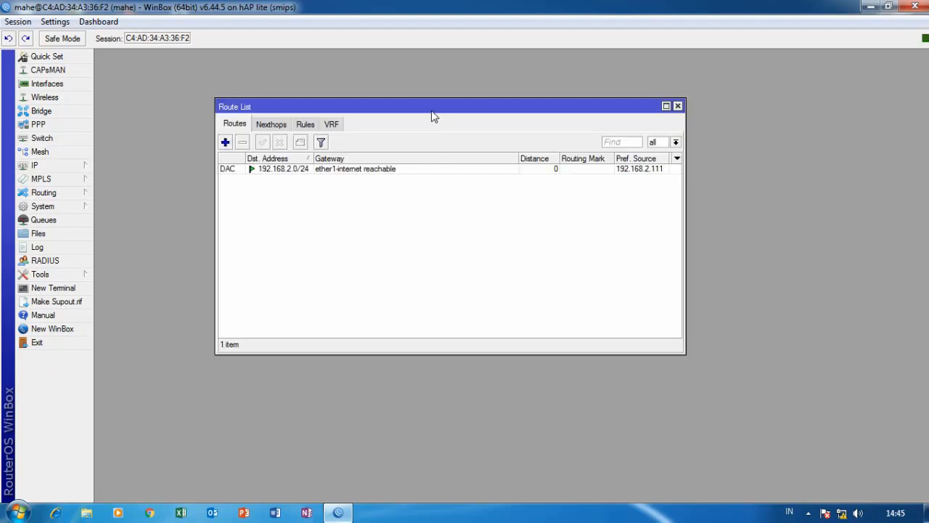
left_click_drag(431, 112, 461, 91)
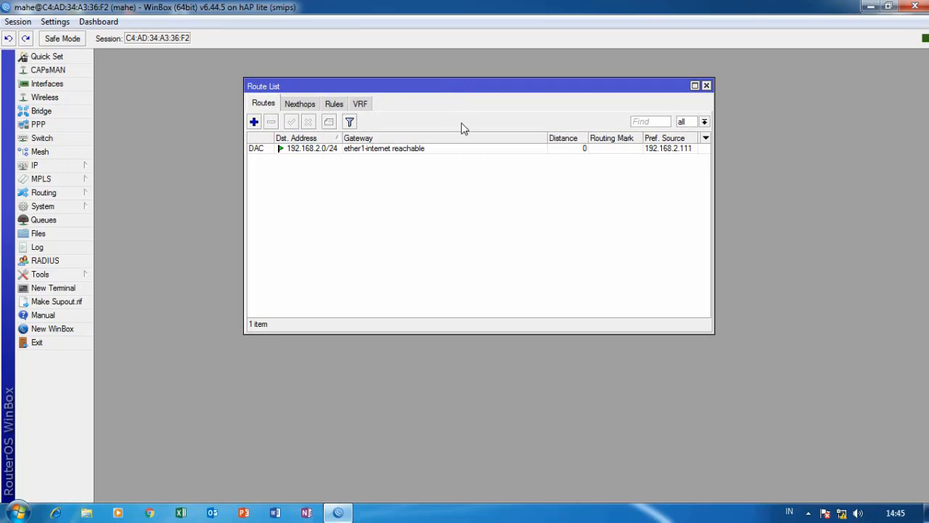
left_click(256, 123)
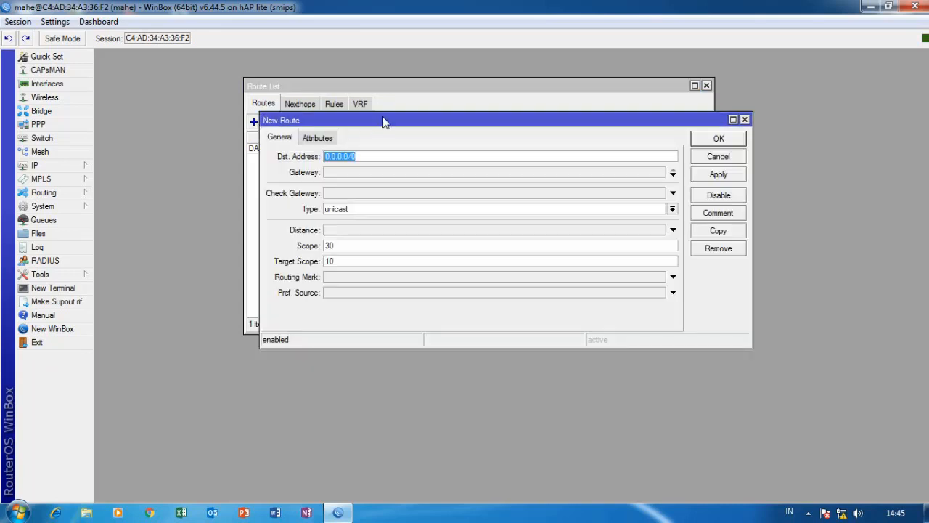
left_click_drag(383, 121, 375, 101)
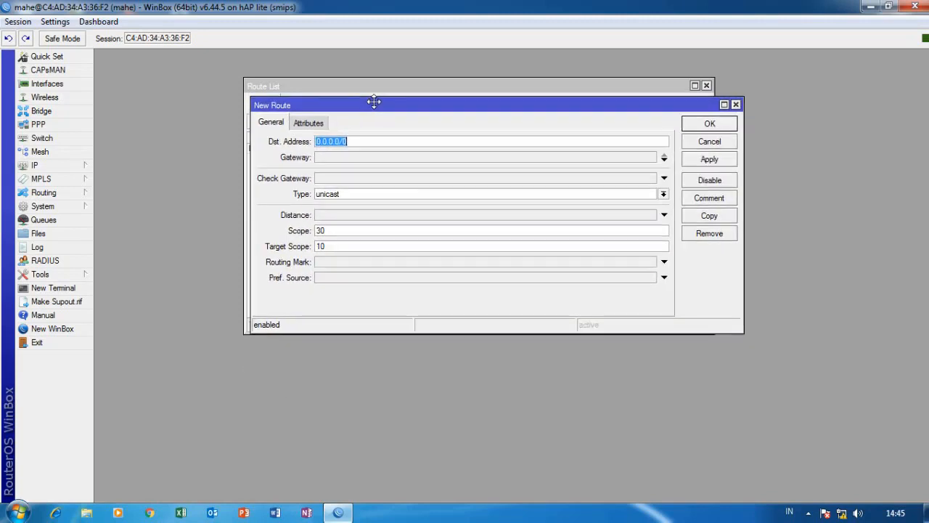
left_click(359, 158)
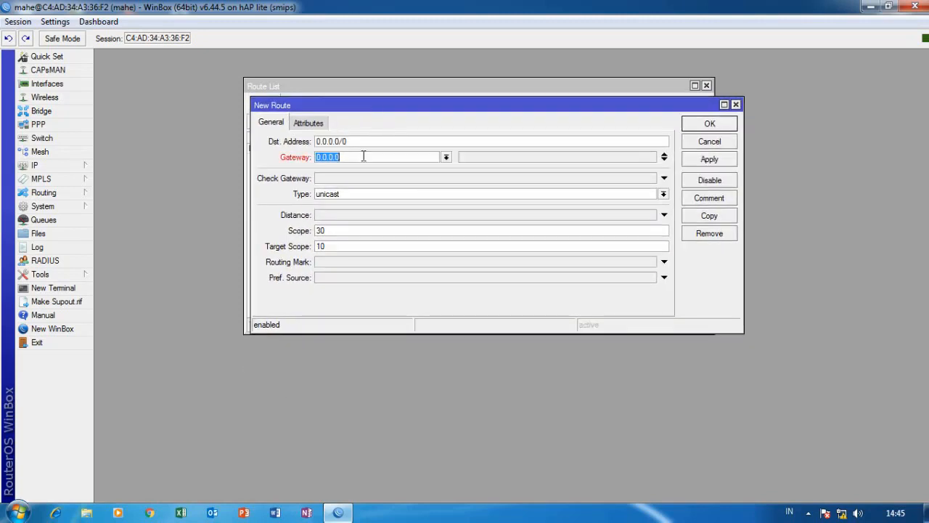
mouse_move(428, 112)
left_mouse_down()
mouse_move(423, 135)
mouse_move(423, 114)
mouse_move(414, 117)
left_mouse_up()
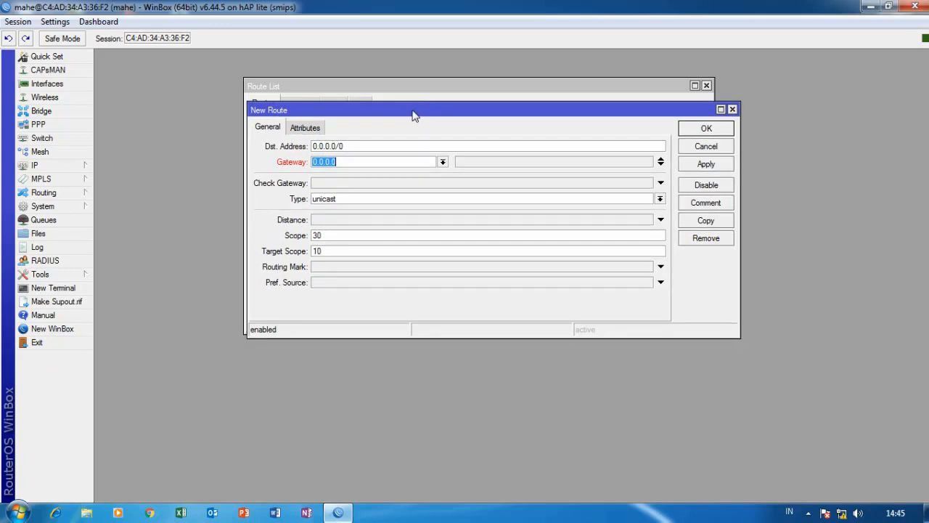
left_click(58, 166)
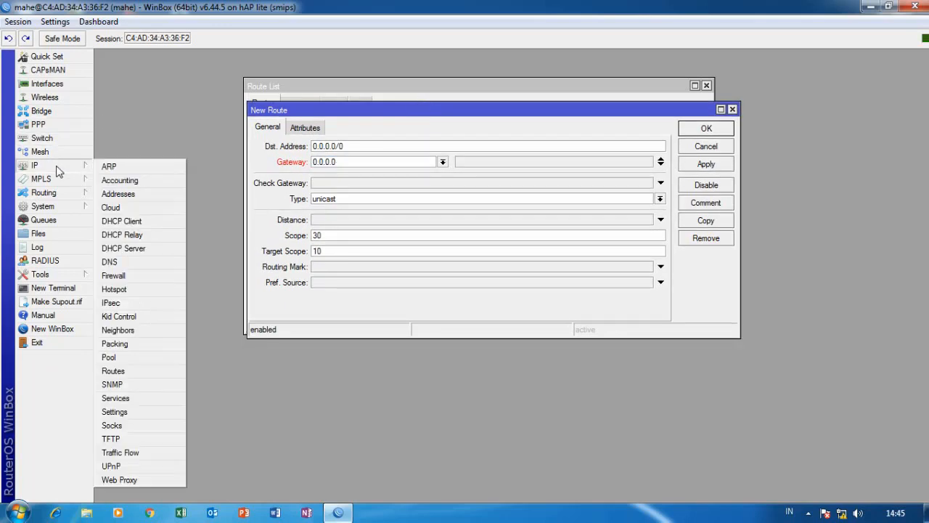
Bring up the DHCP Client list and close the Route List behind it.
left_click(142, 222)
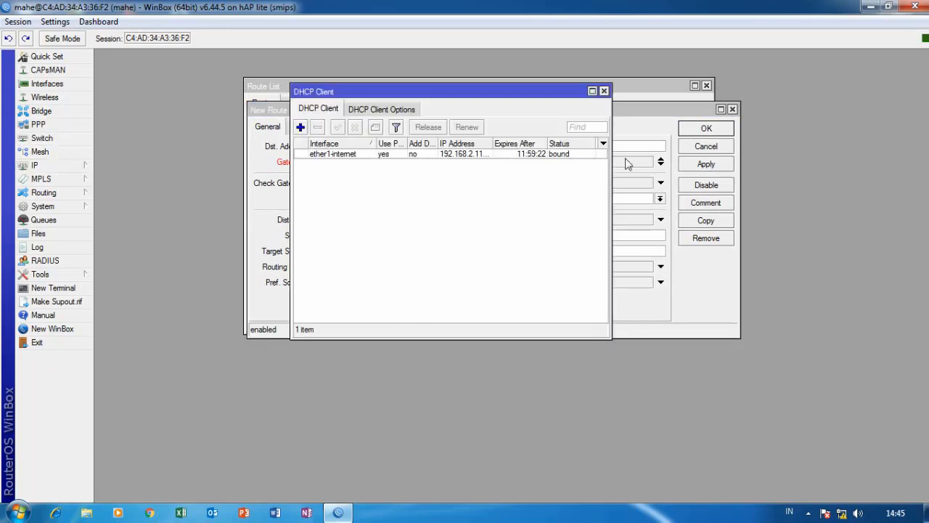
left_click(400, 109)
left_click(328, 108)
left_click_drag(444, 81, 516, 72)
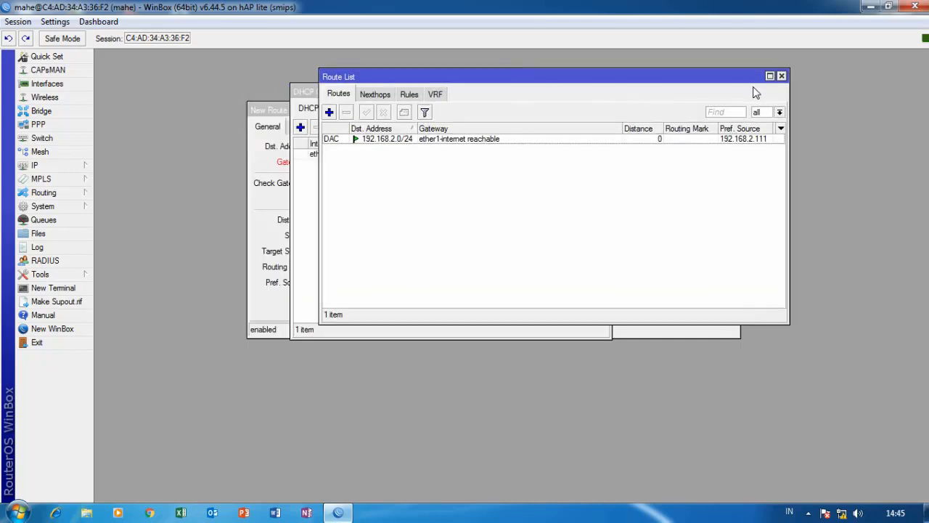
left_click(781, 75)
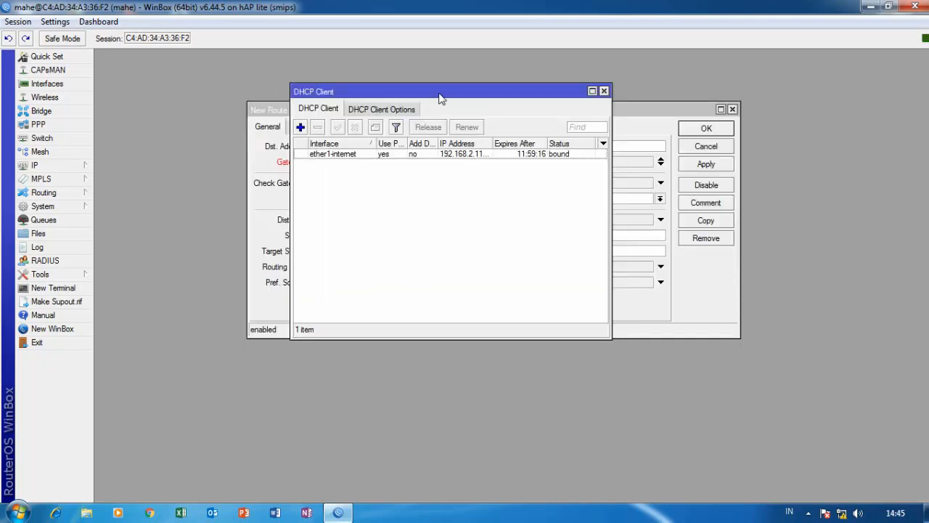
left_click_drag(440, 92, 509, 94)
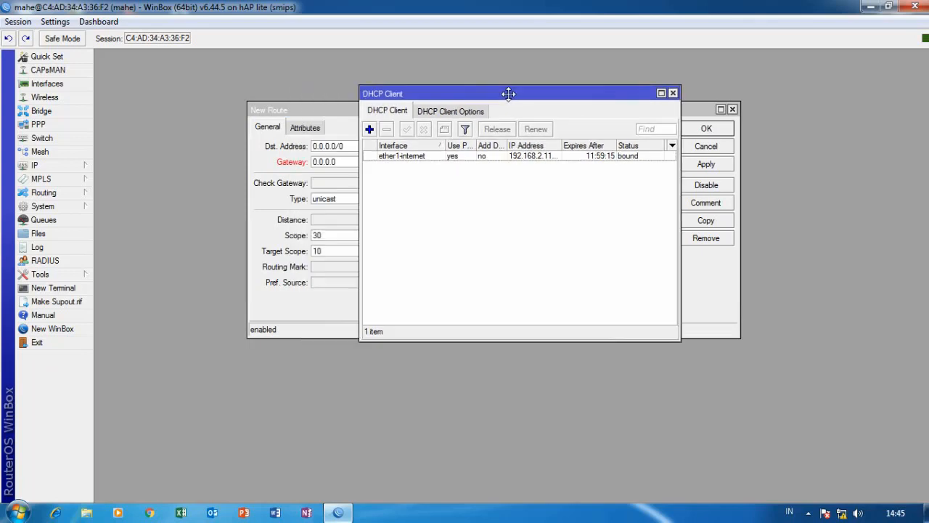
Copy the 192.168.2.1 gateway from the ether1-internet client's Status tab, then close the DHCP windows.
left_click(409, 158)
double_click(410, 159)
left_click(486, 135)
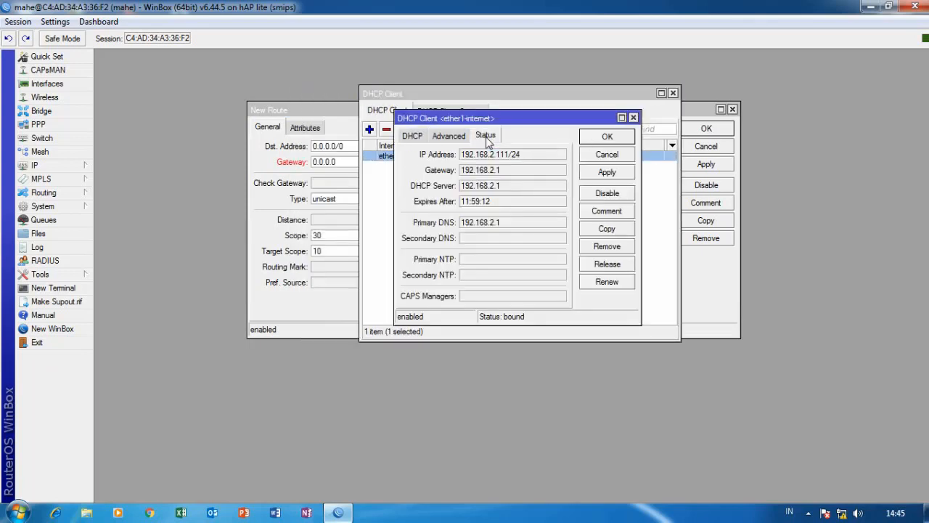
left_click_drag(510, 173, 450, 173)
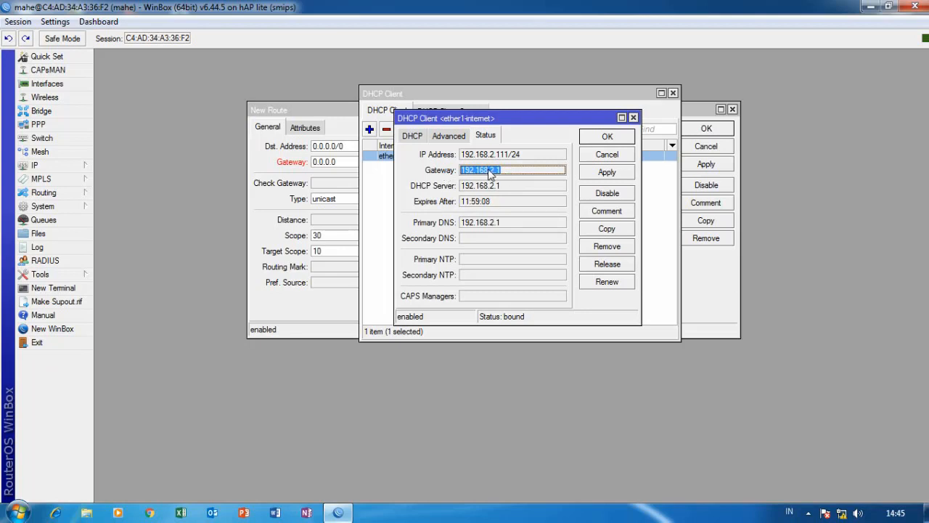
right_click(488, 171)
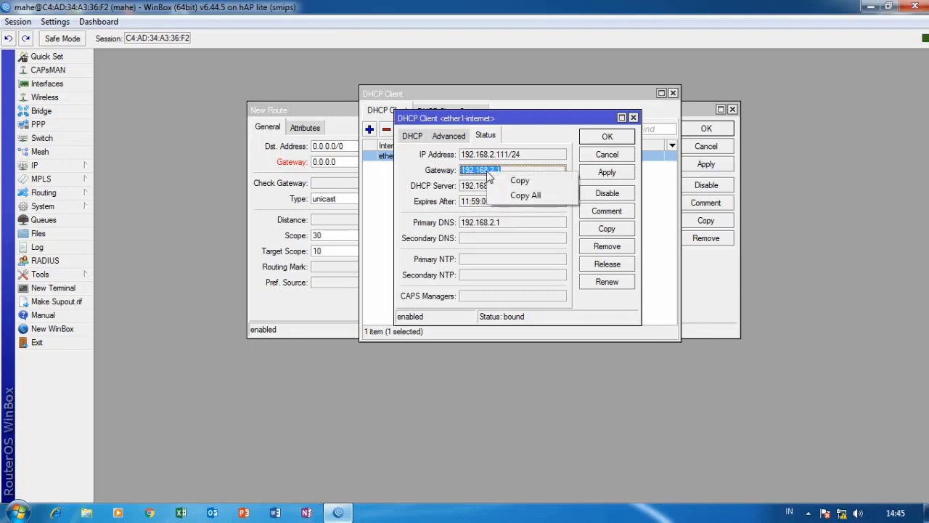
left_click(517, 180)
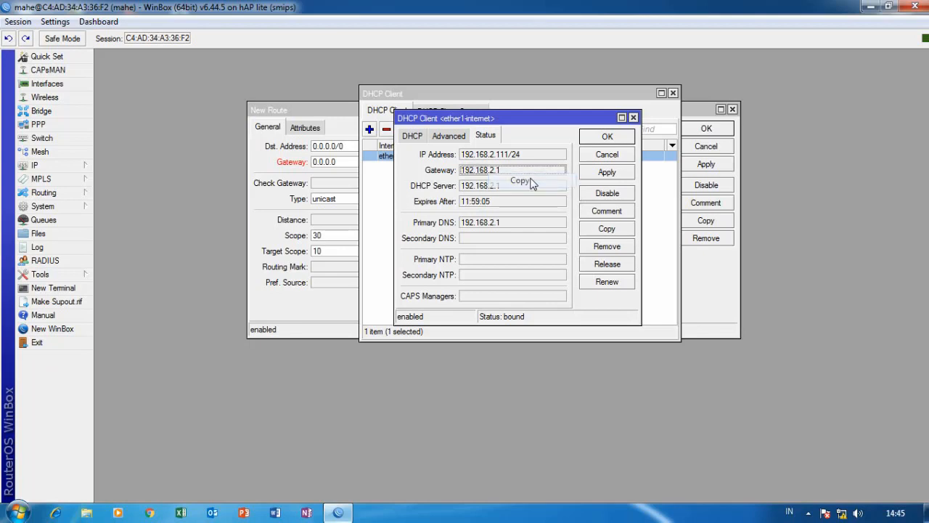
left_click(632, 118)
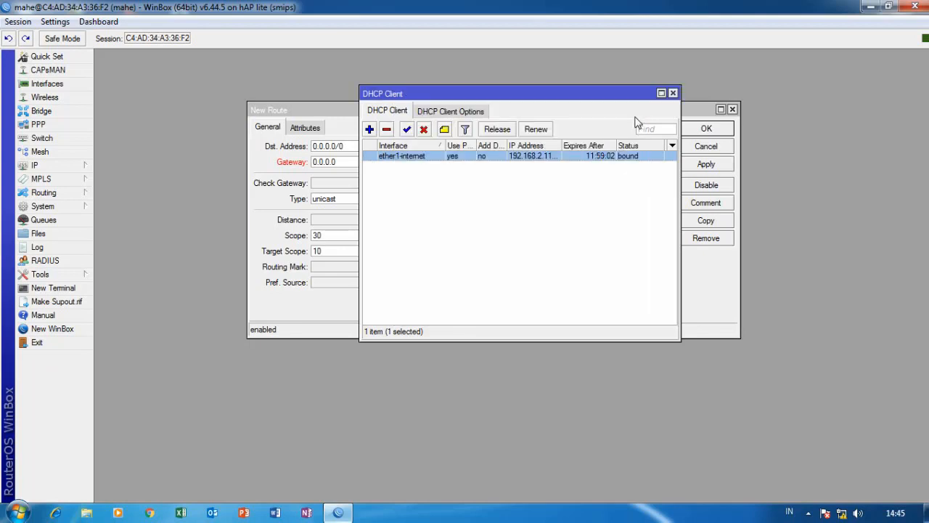
left_click(672, 93)
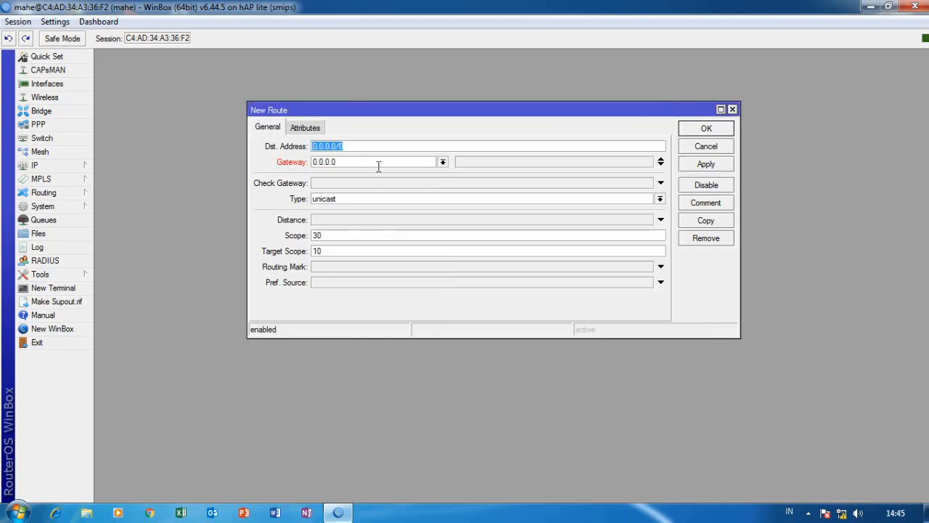
Paste 192.168.2.1 as the new route's gateway and briefly check the route list.
key("Tab")
right_click(323, 157)
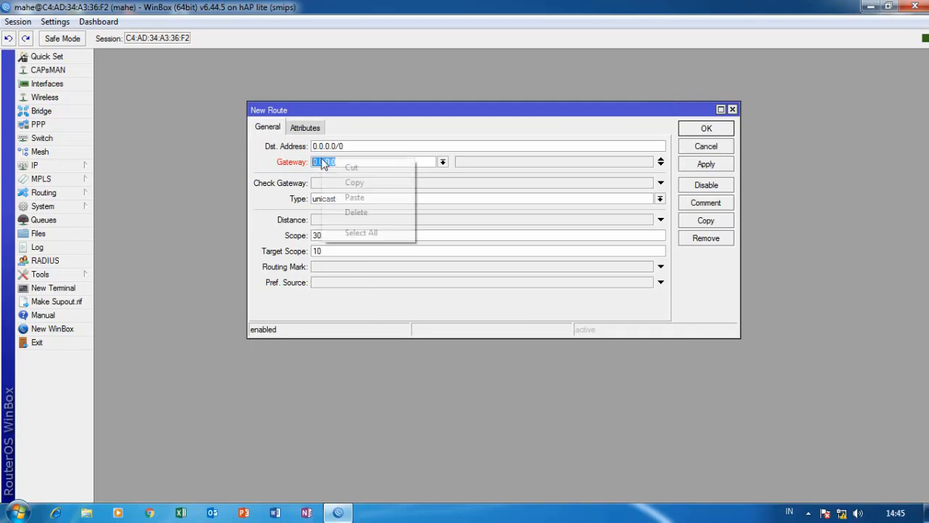
left_click(371, 201)
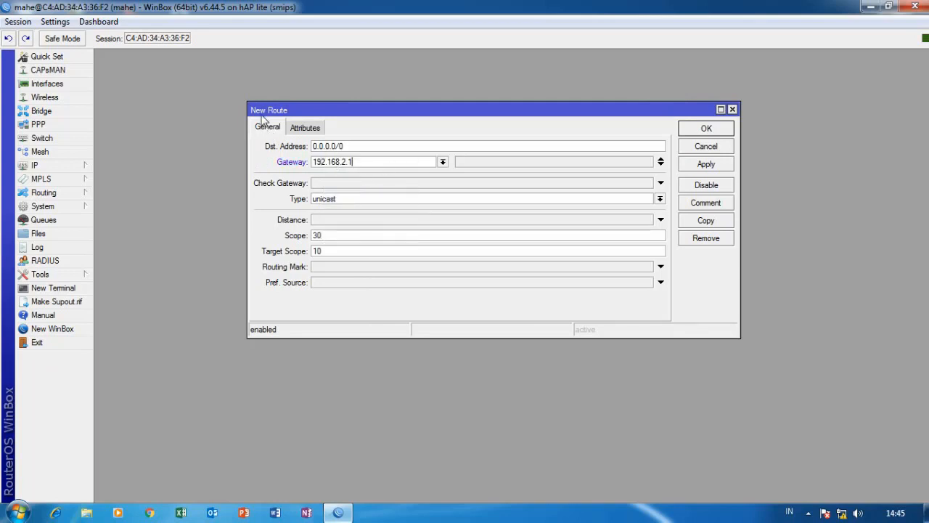
left_click(55, 167)
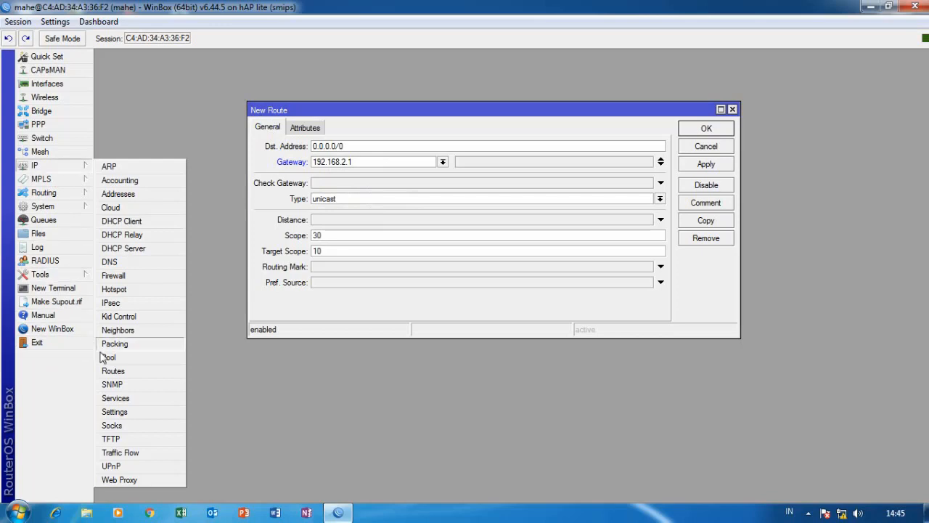
left_click(109, 371)
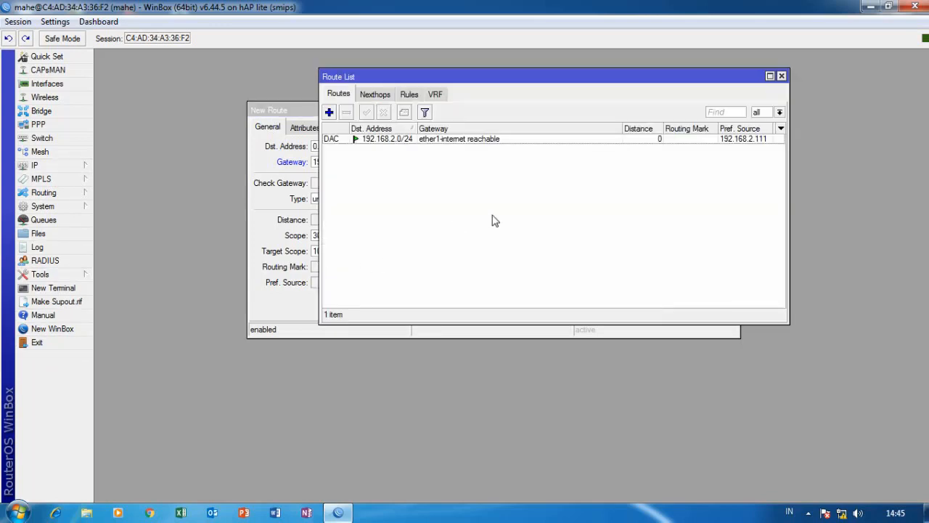
left_click(781, 75)
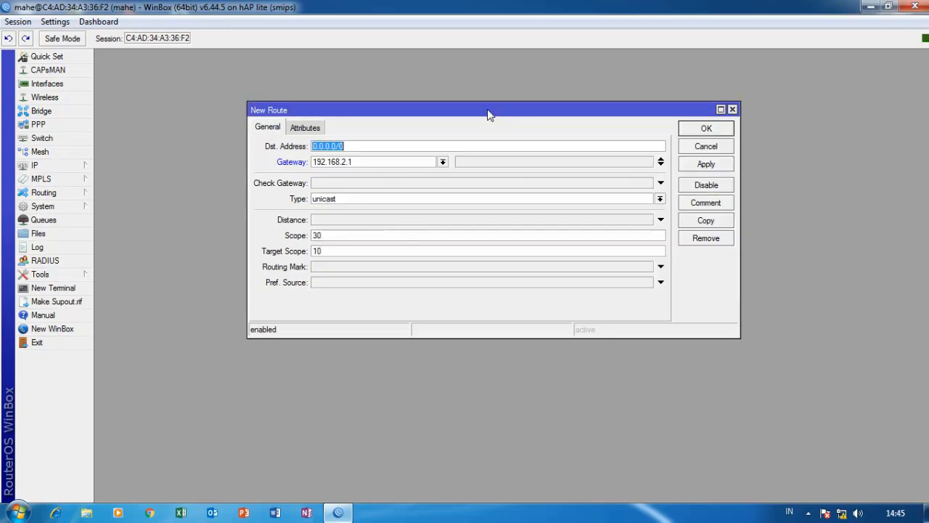
Keep route type unicast, enable ping gateway checking, and save the 0.0.0.0/0 route.
left_click_drag(489, 115, 447, 118)
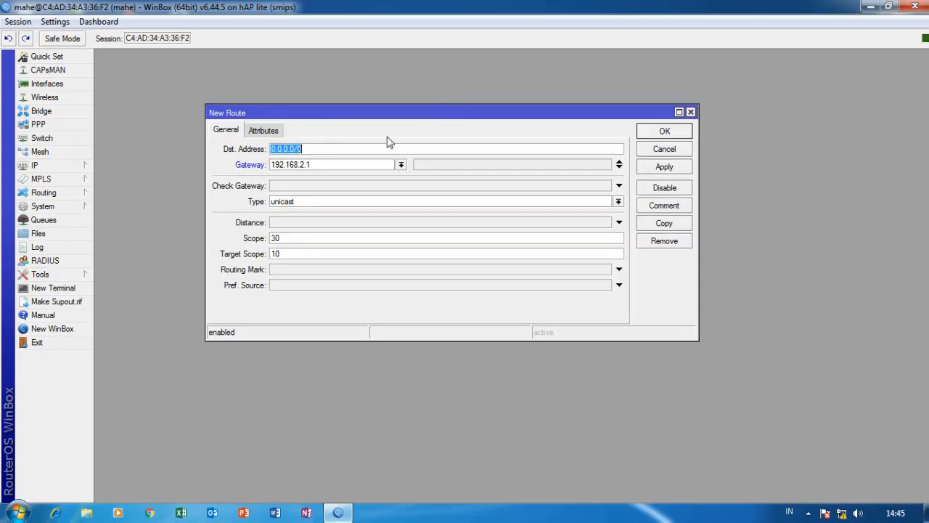
left_click(618, 201)
left_click(332, 231)
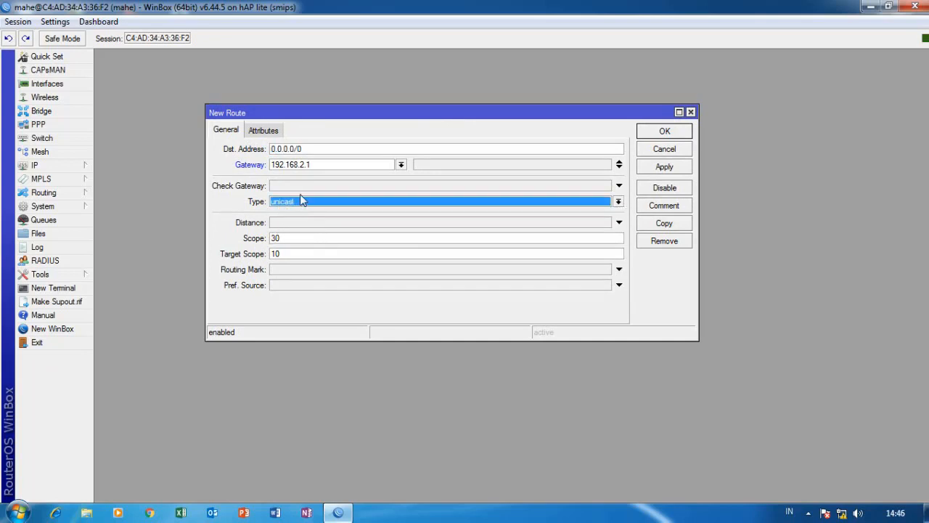
left_click(620, 187)
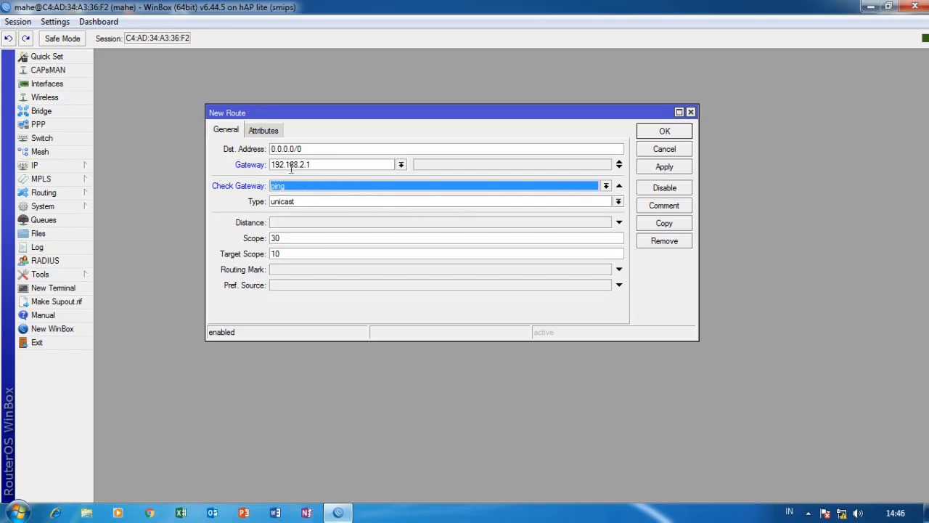
left_click(274, 134)
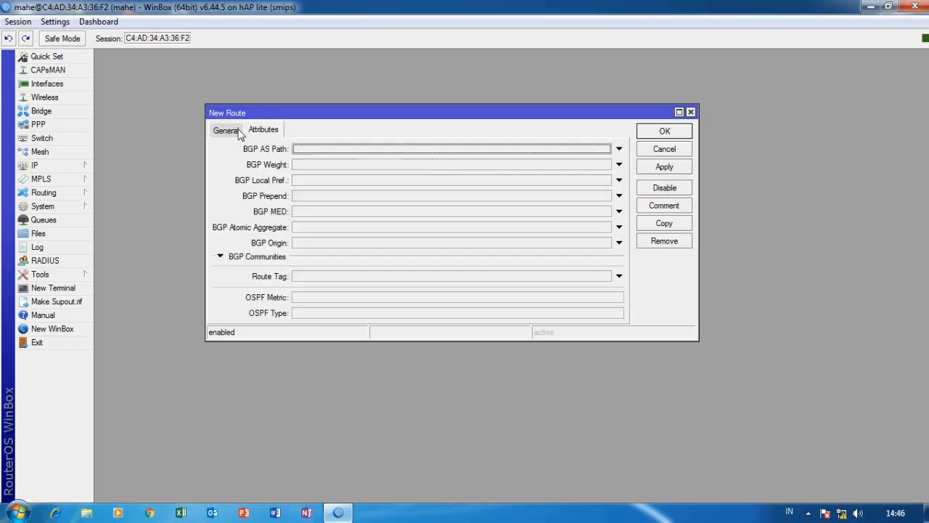
left_click(239, 134)
left_click(675, 169)
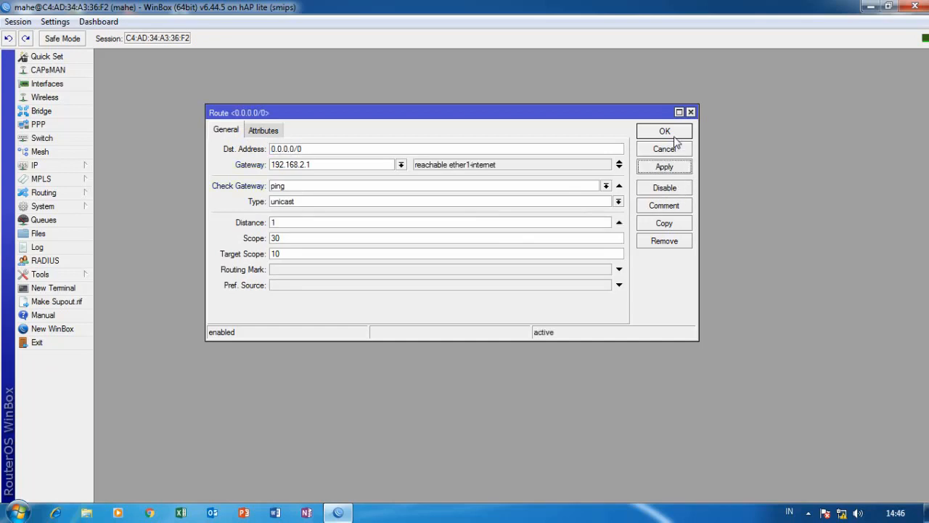
left_click(672, 134)
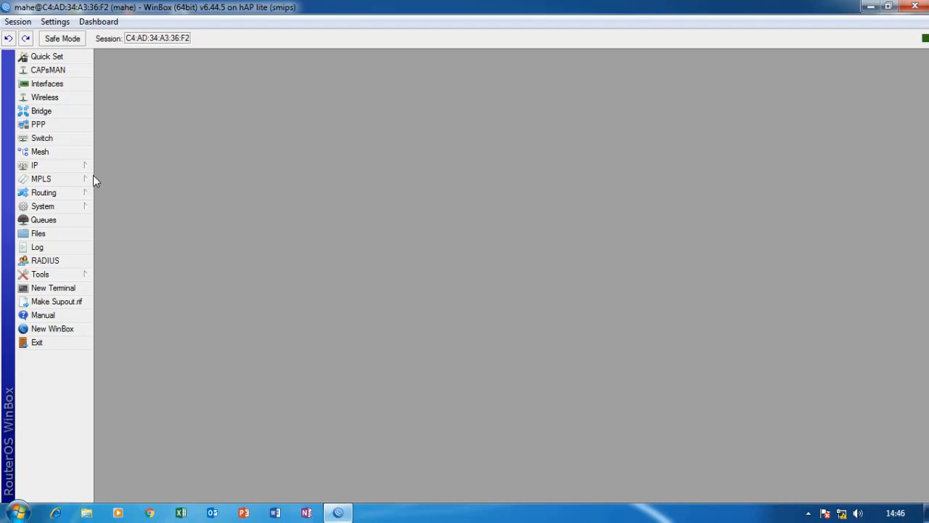
left_click(63, 167)
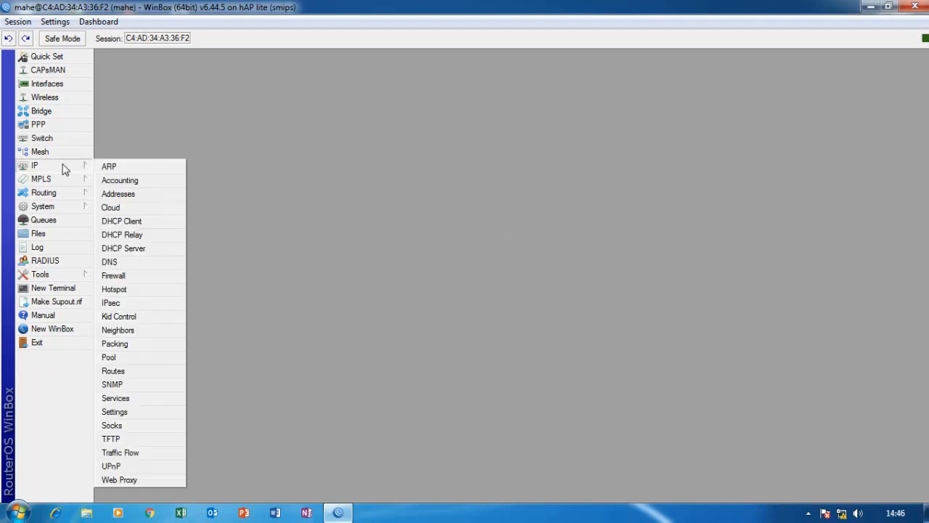
Open IP > Addresses and start a new address entry.
left_click(122, 197)
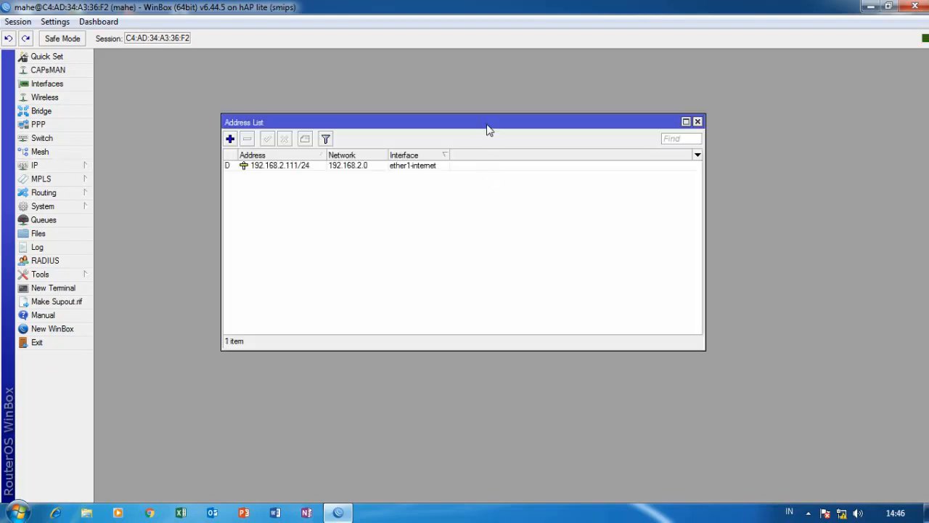
left_click_drag(487, 129, 478, 113)
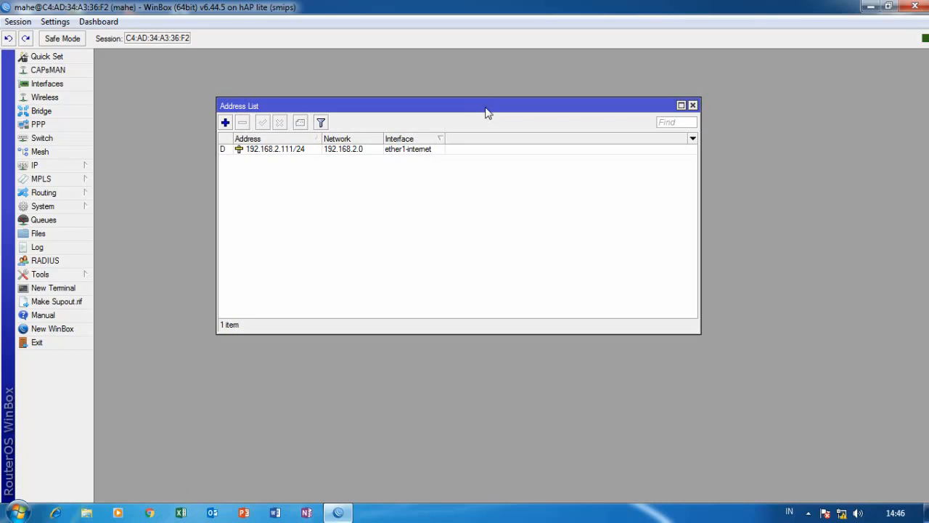
left_click(225, 122)
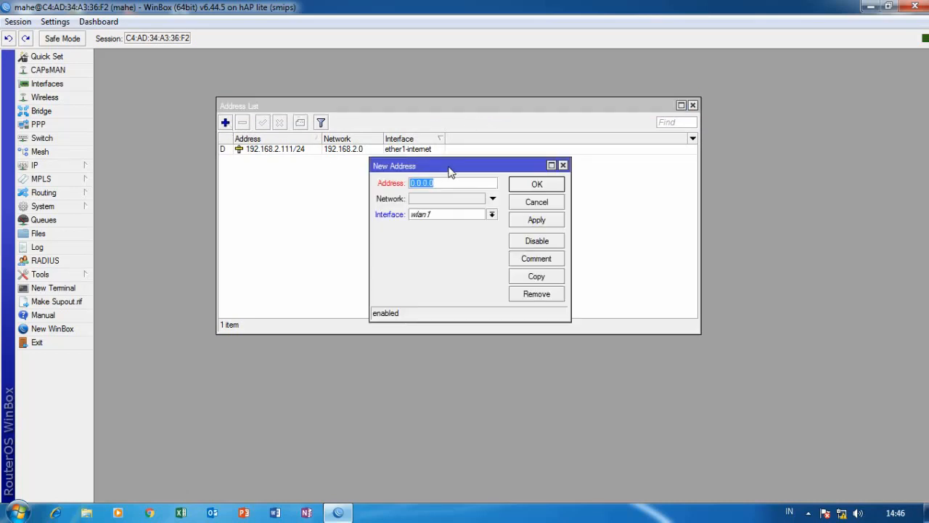
left_click_drag(446, 164, 440, 153)
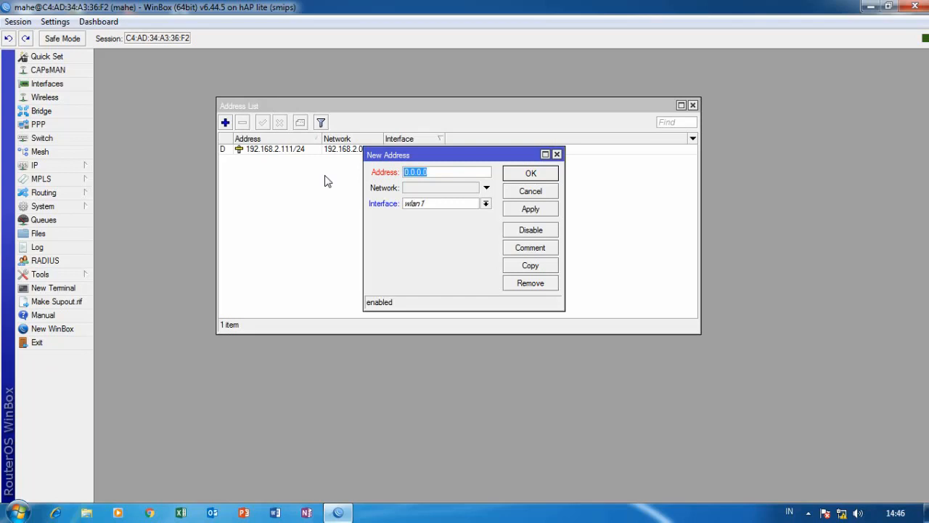
Enter 20.20.20.1/24 on interface ether3-LAN and save the address.
left_click_drag(429, 173, 357, 180)
key("BackSpace")
type("10")
key("BackSpace")
key("BackSpace")
type("20.20.20.1/24")
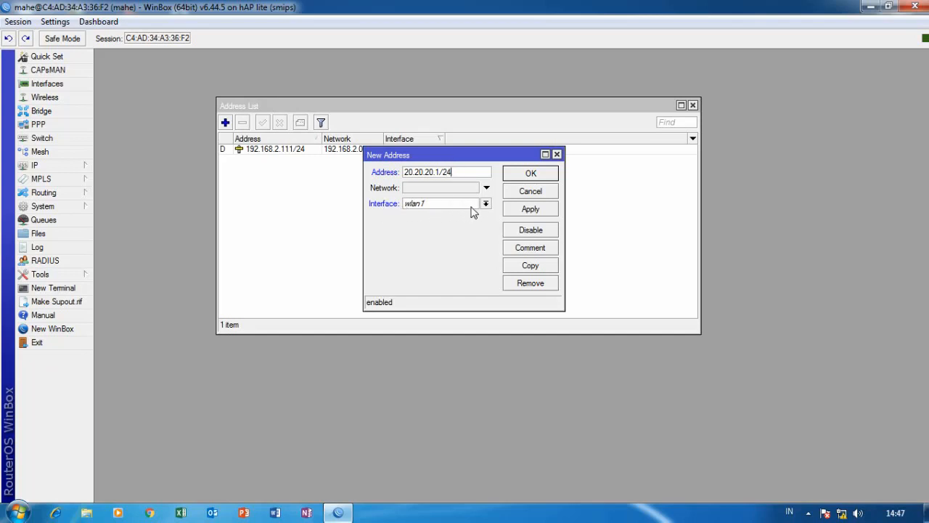
left_click(485, 204)
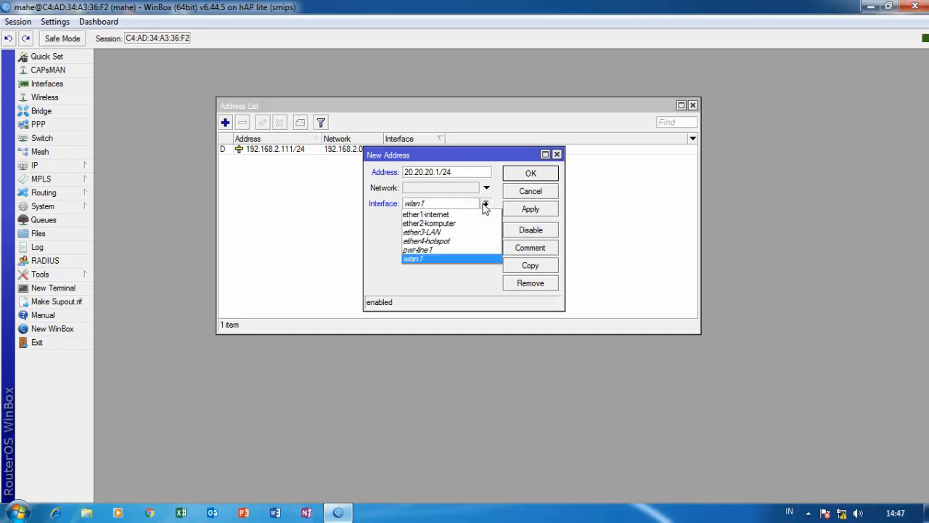
left_click(441, 233)
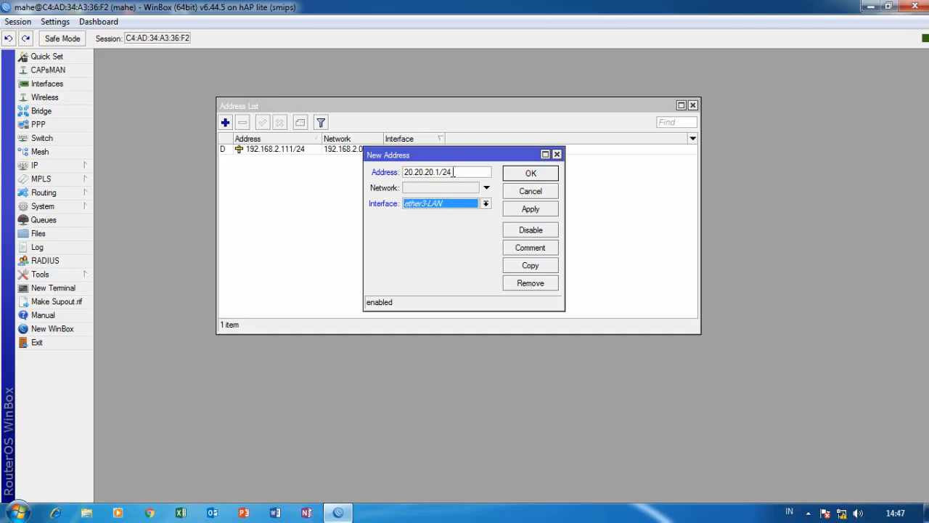
left_click(531, 210)
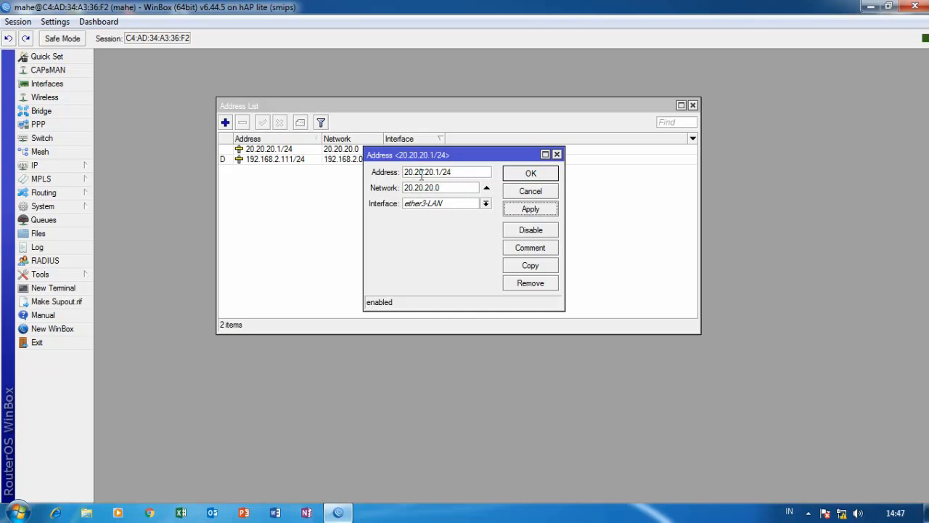
left_click(531, 209)
left_click(544, 176)
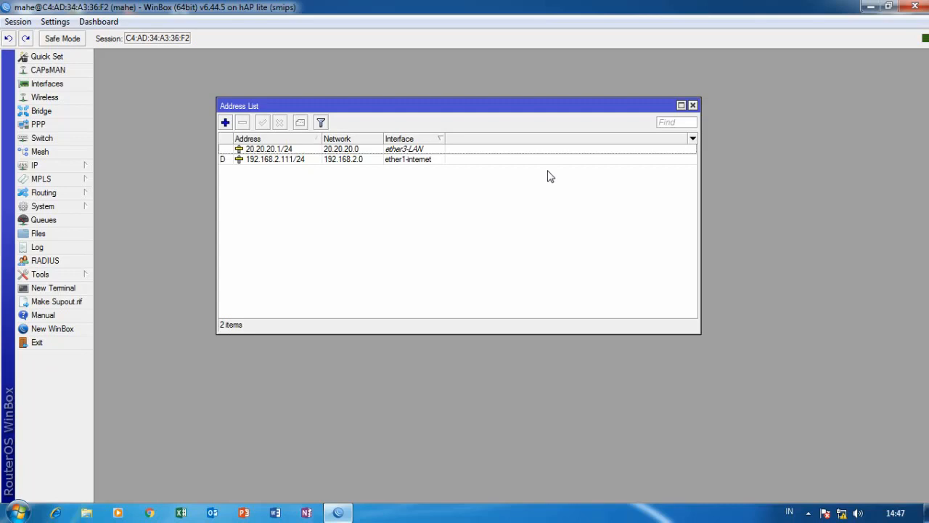
Create a new address 30.30.30.1/24 assigned to ether4-hotspot and save it.
left_click(225, 122)
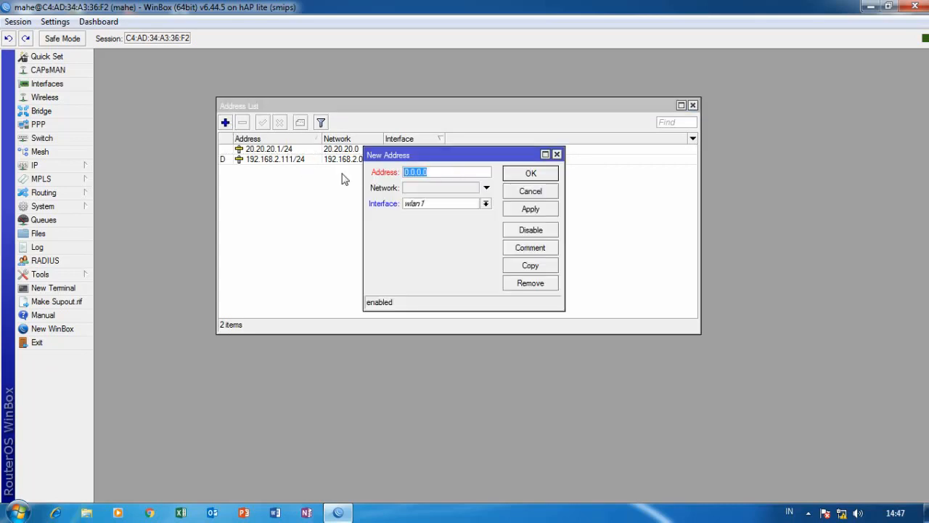
type("30.30.30.1/24")
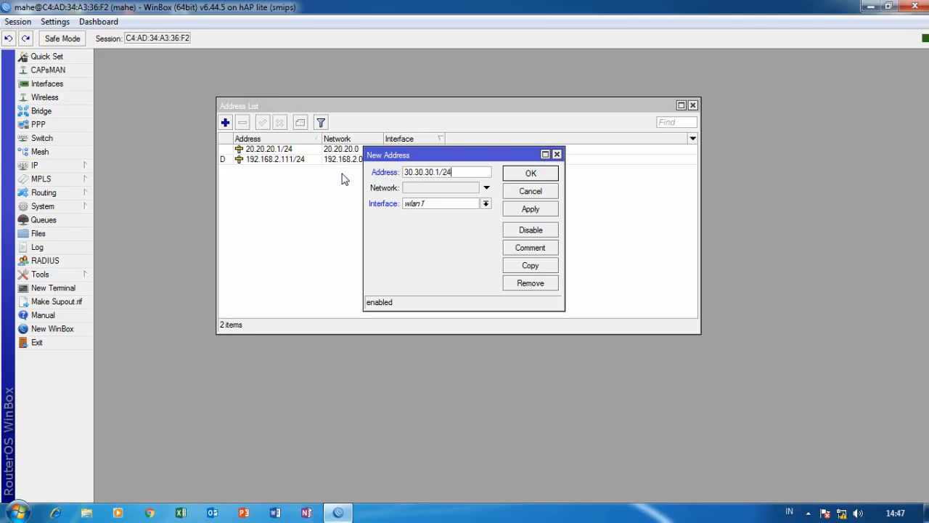
left_click(486, 204)
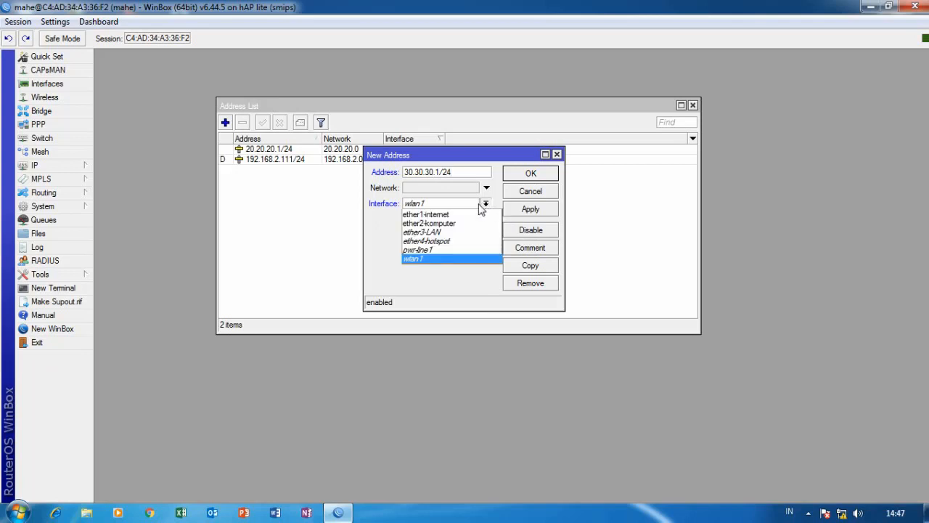
left_click(428, 241)
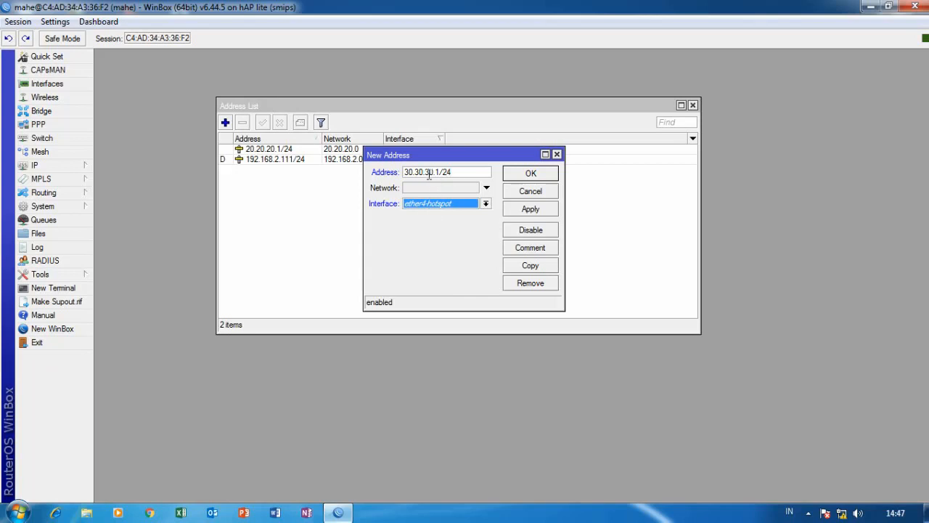
left_click(530, 209)
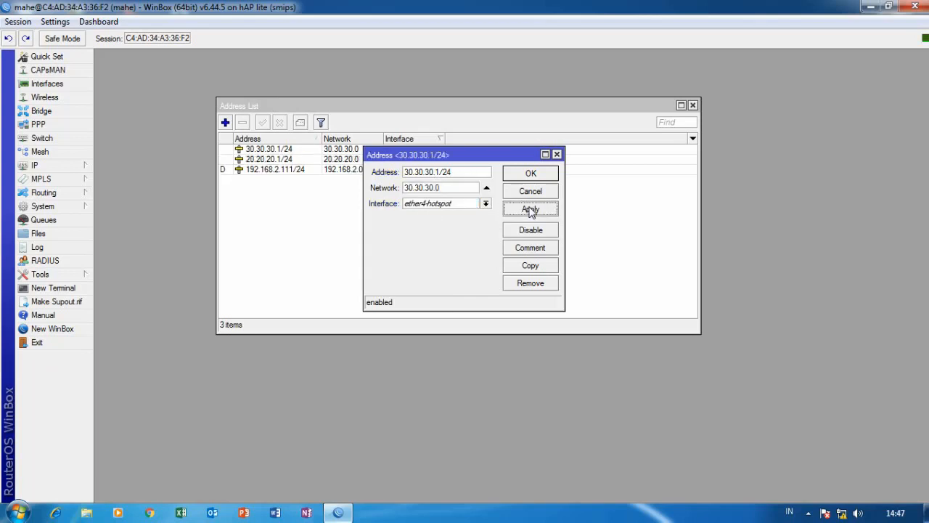
left_click(546, 177)
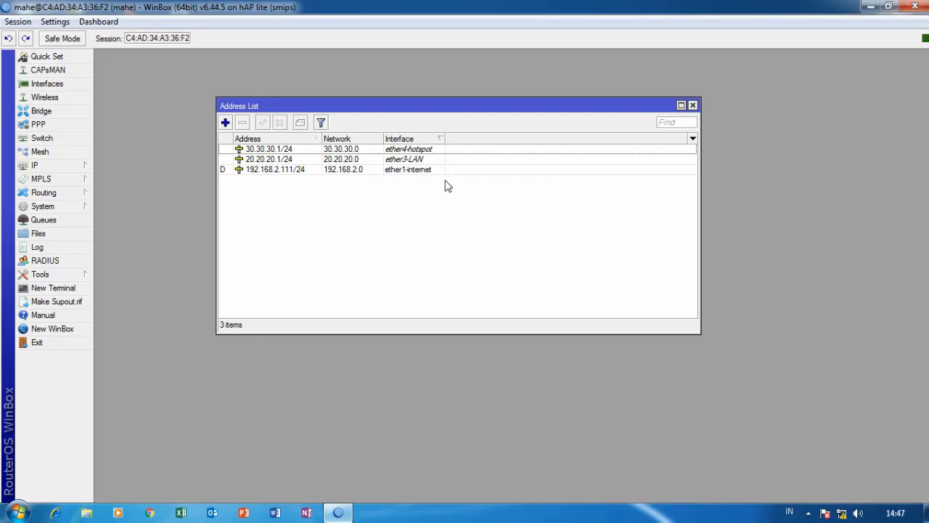
Create a new address 10.10.10.1/24 assigned to ether2-komputer and save it.
left_click(225, 124)
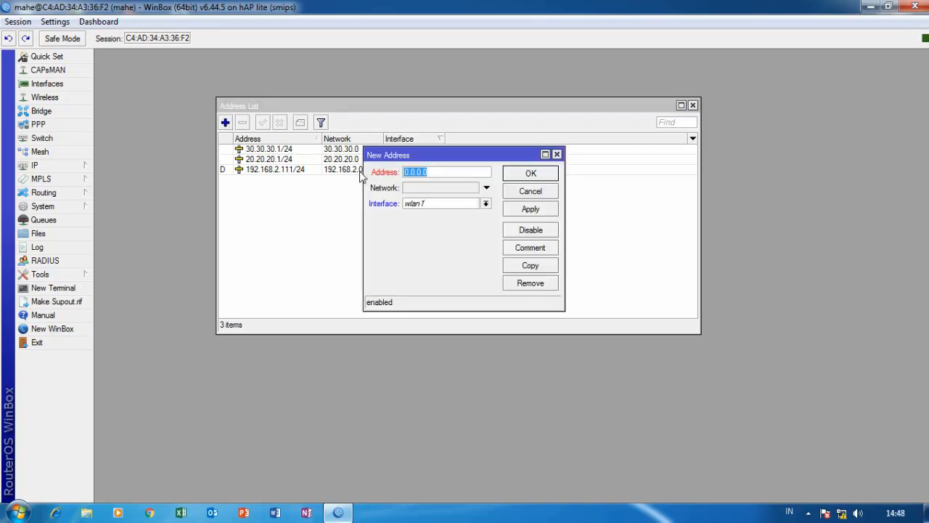
type("10.10.10.1/24")
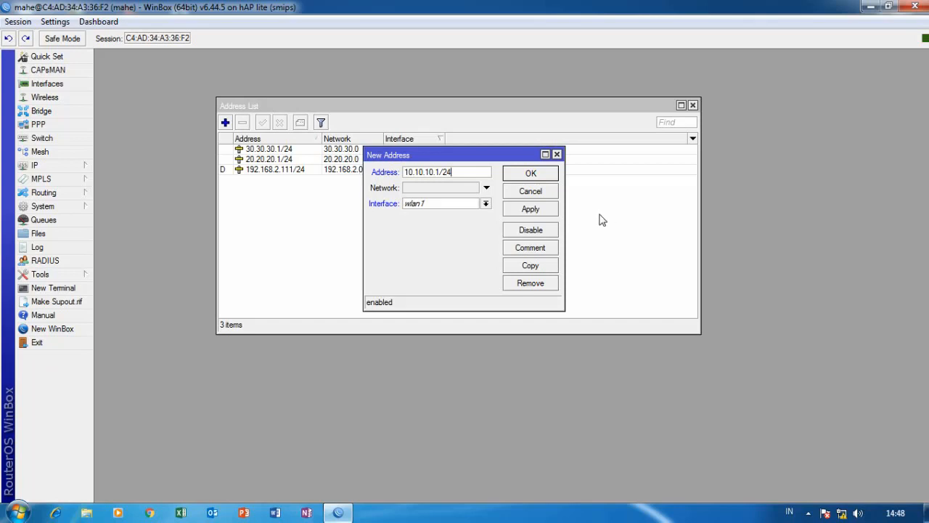
left_click(486, 204)
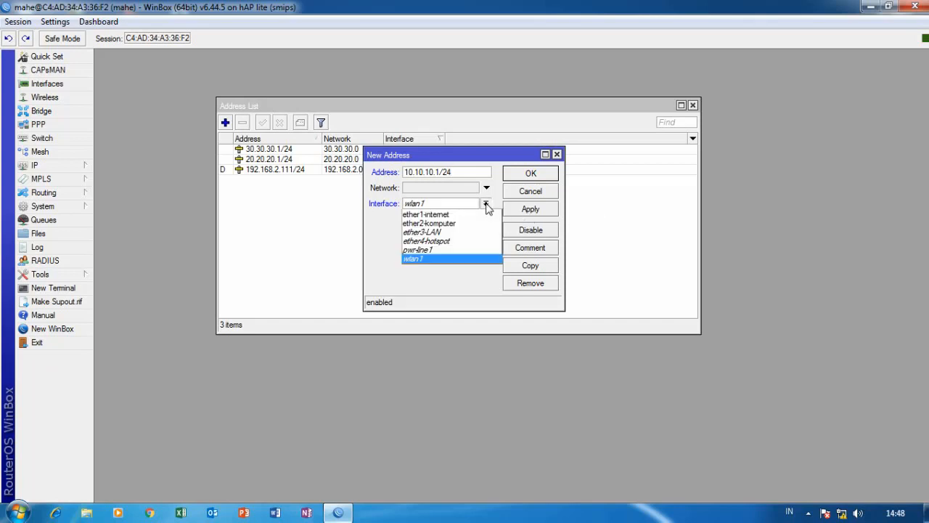
left_click(436, 224)
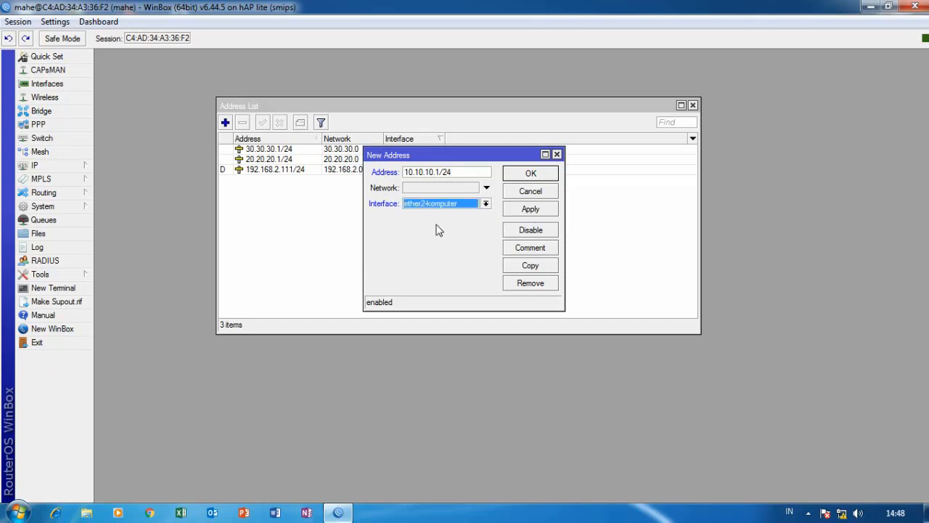
left_click(530, 209)
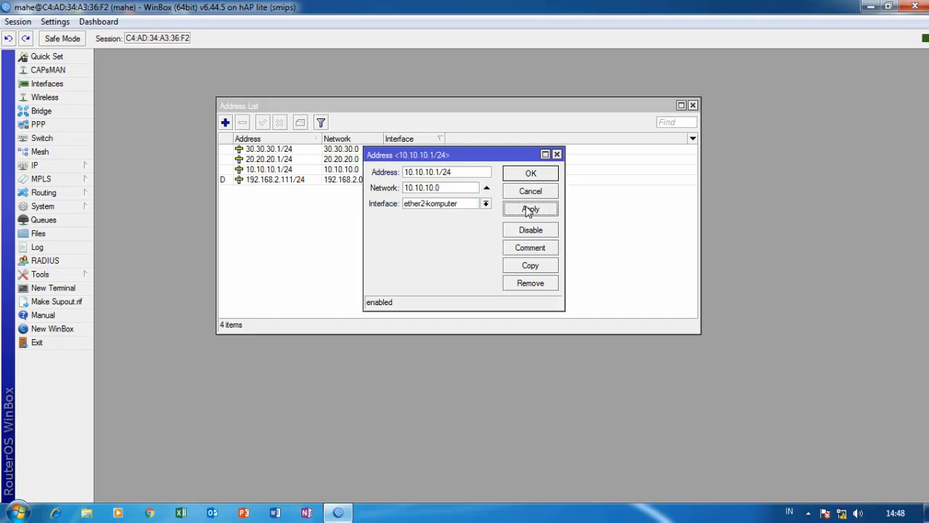
left_click(532, 176)
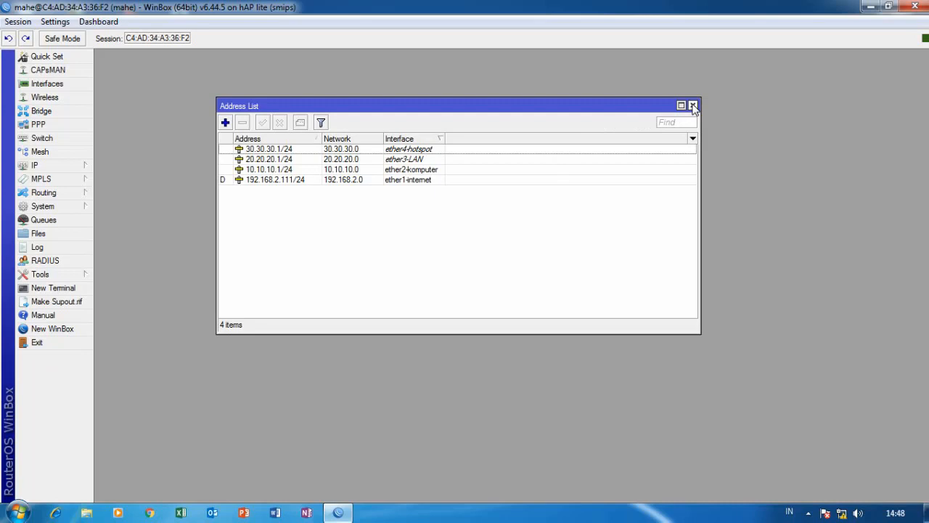
Close the Address List and bring up the IP > DNS settings.
left_click(693, 106)
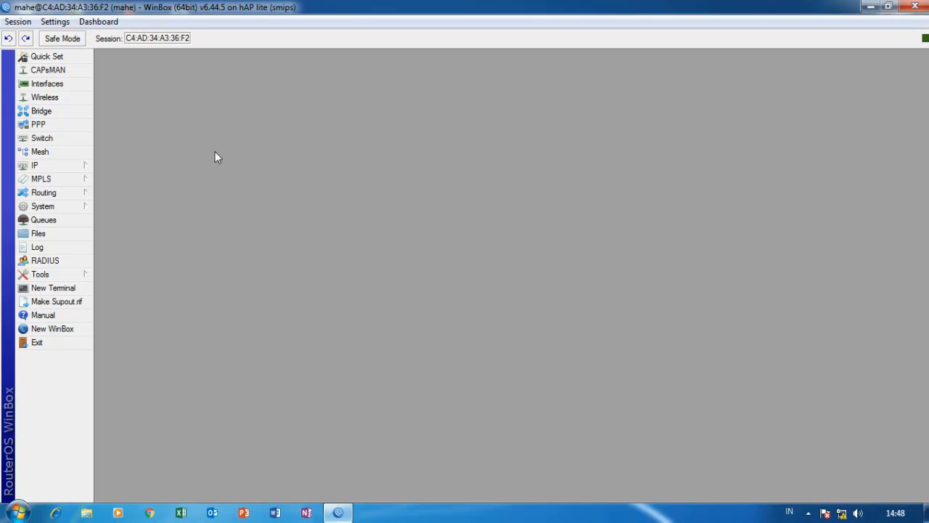
left_click(85, 166)
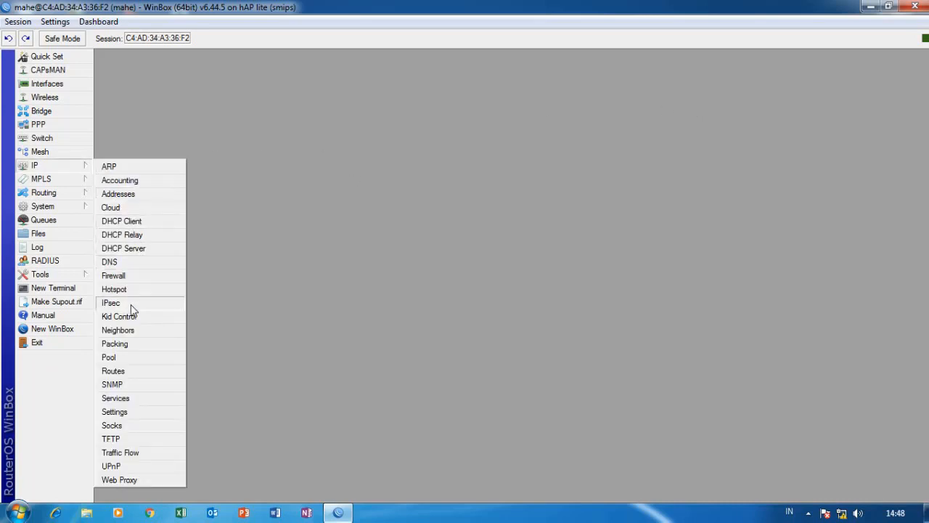
left_click(122, 261)
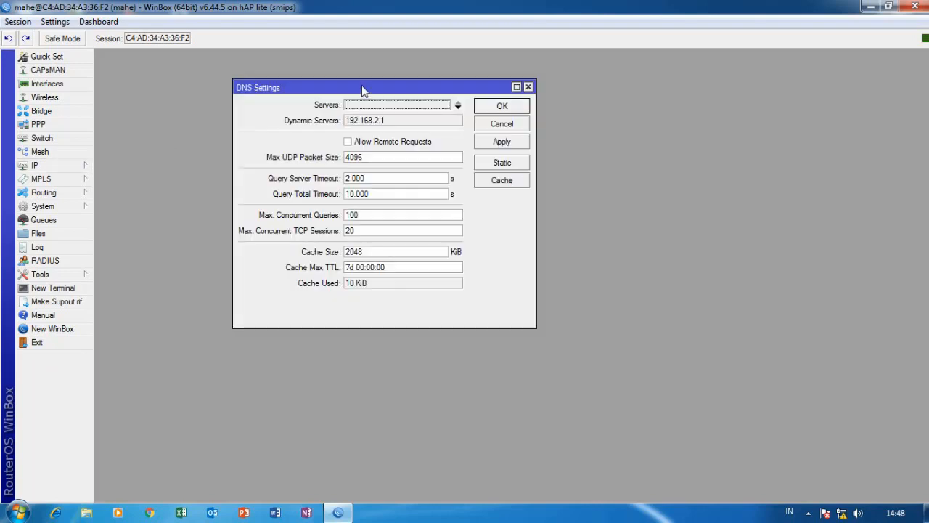
left_click_drag(363, 89, 388, 96)
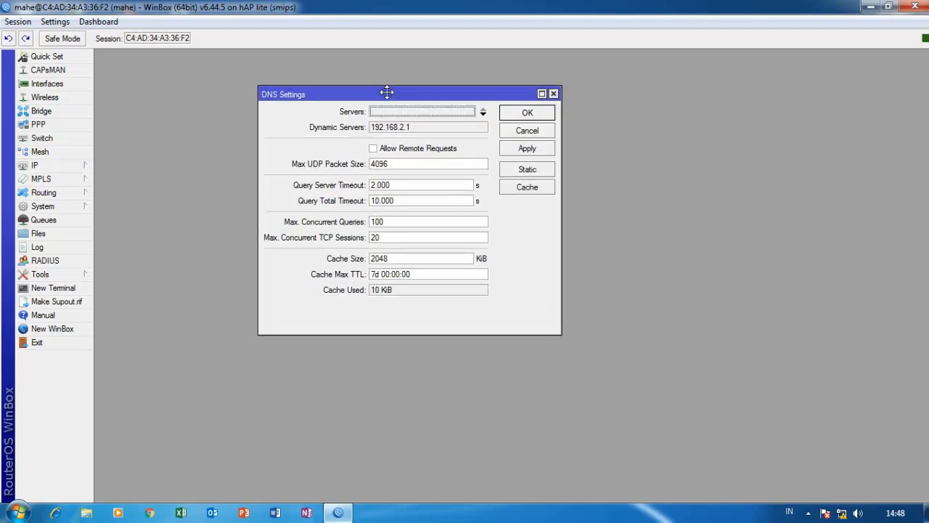
Set DNS servers 8.8.8.8 and 8.8.4.4, allow remote requests, and save.
left_click(483, 112)
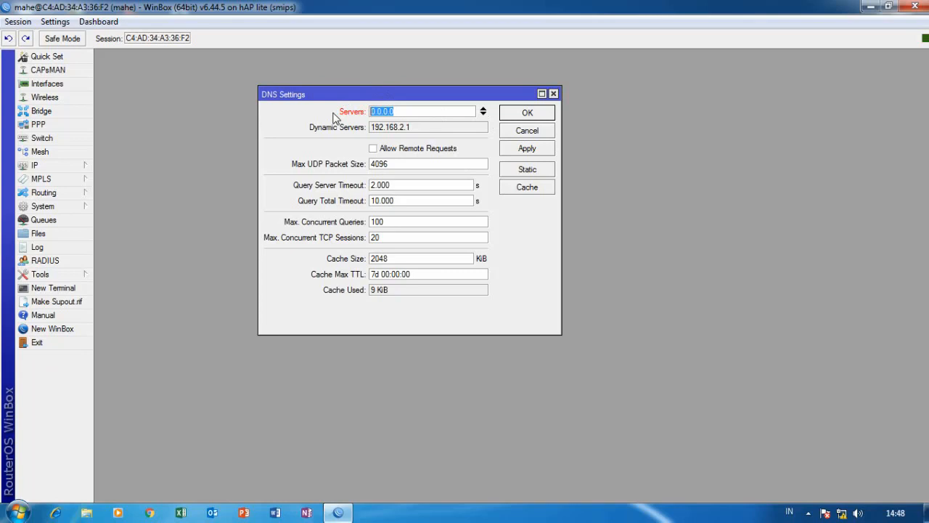
type("8.8.8.8")
left_click(483, 111)
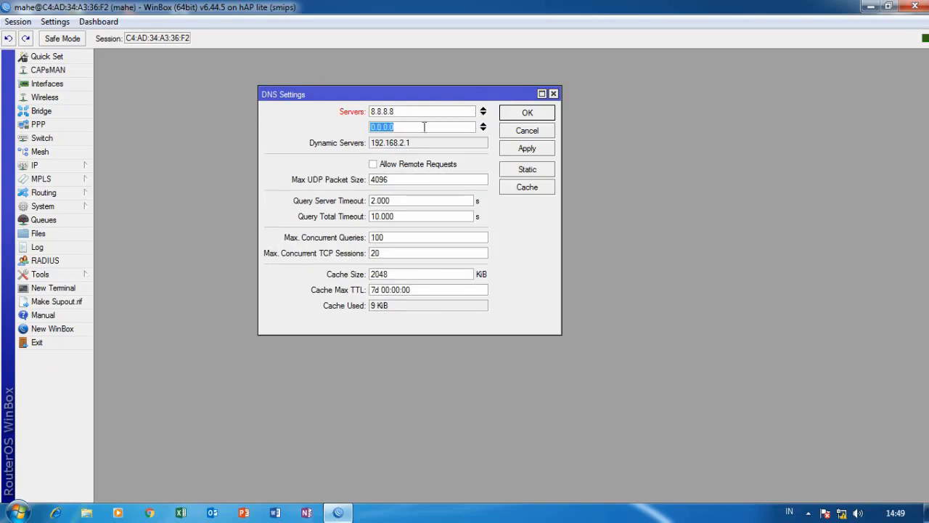
type("8.8.4.4")
left_click(375, 166)
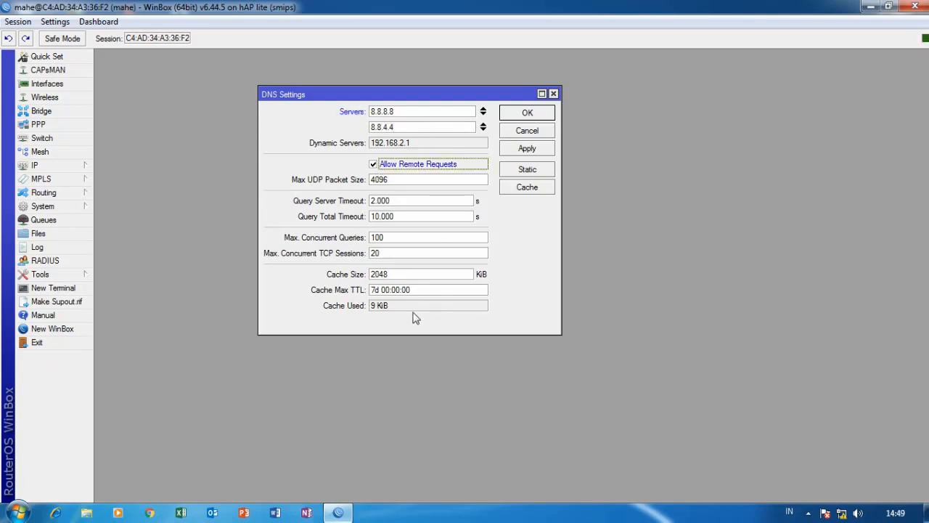
left_click(522, 151)
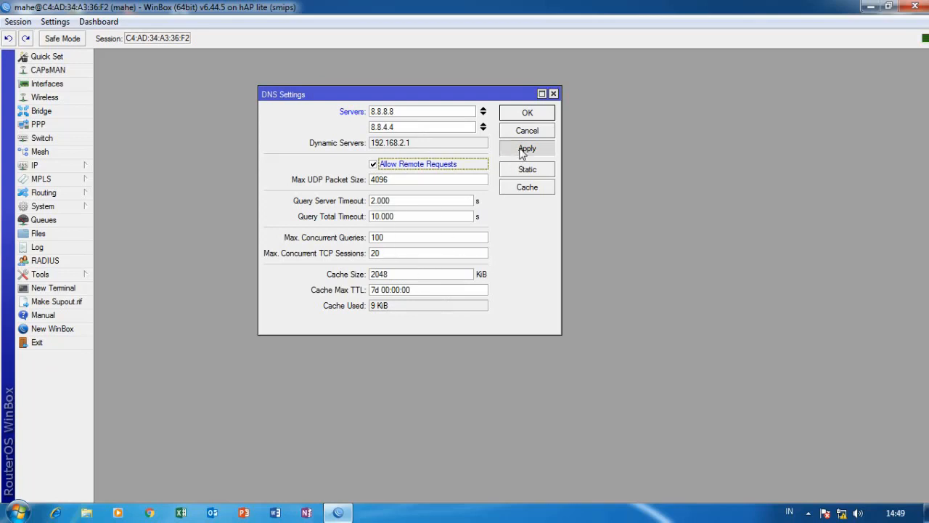
left_click(527, 114)
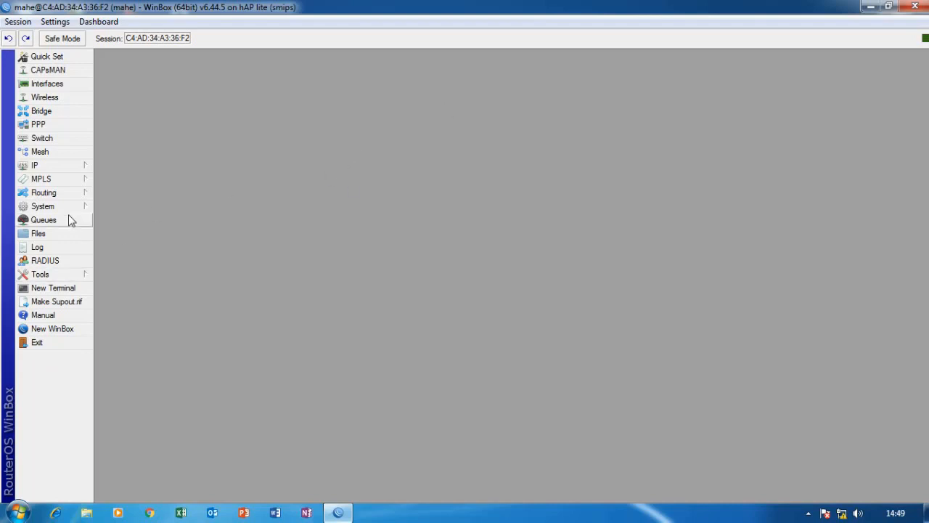
Start DHCP Setup on ether2-komputer, accepting address space 10.10.10.0/24 and gateway 10.10.10.1.
left_click(61, 167)
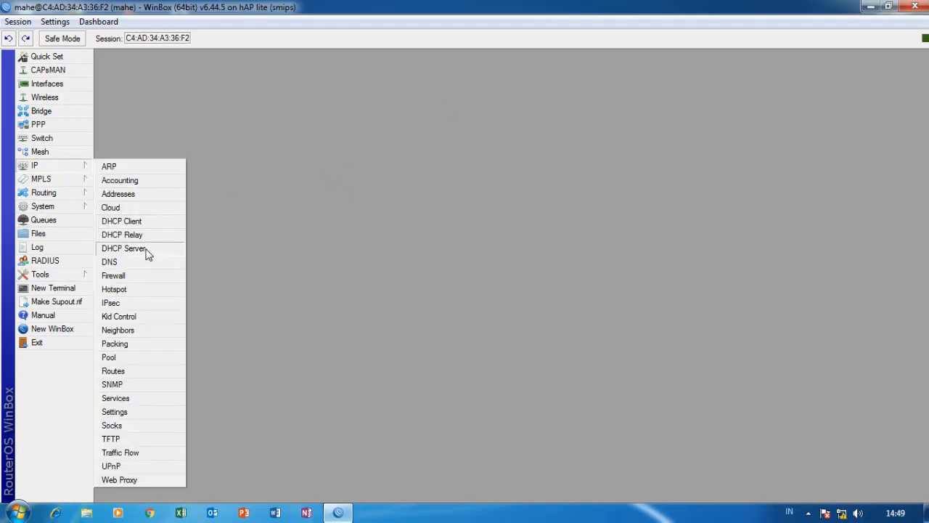
left_click(147, 250)
left_click_drag(420, 129, 480, 111)
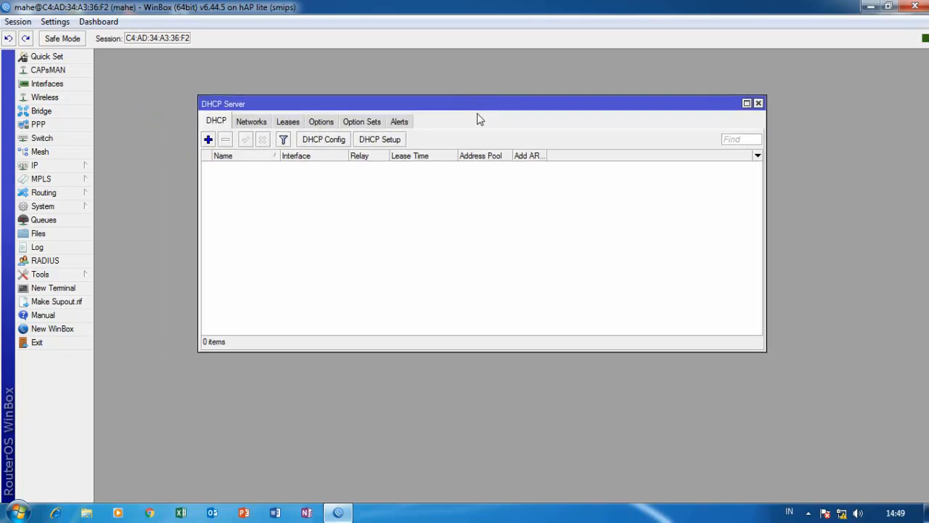
left_click(381, 144)
left_click_drag(417, 210, 420, 190)
left_click(493, 220)
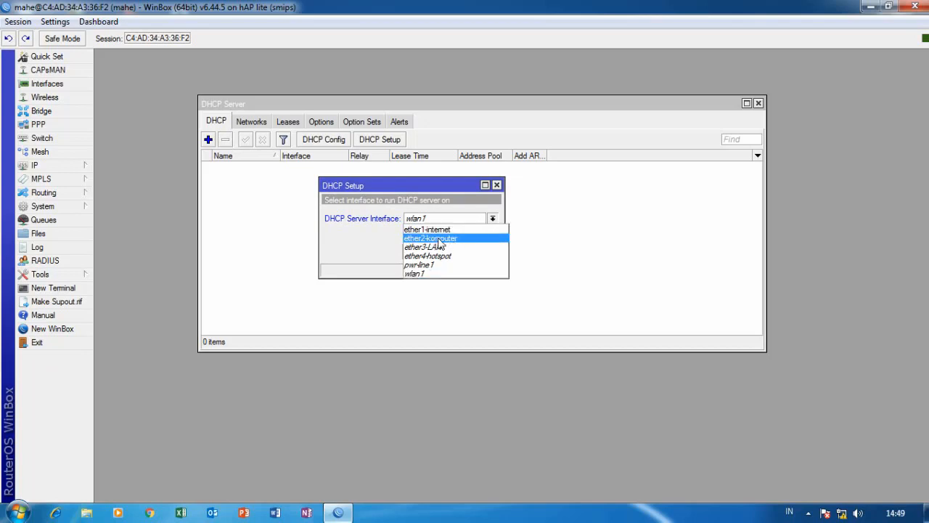
left_click(438, 240)
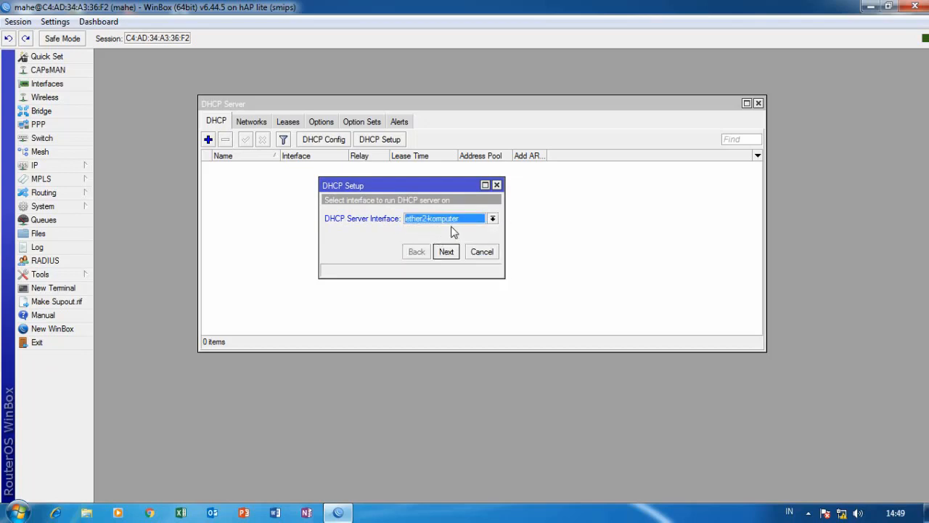
left_click(448, 252)
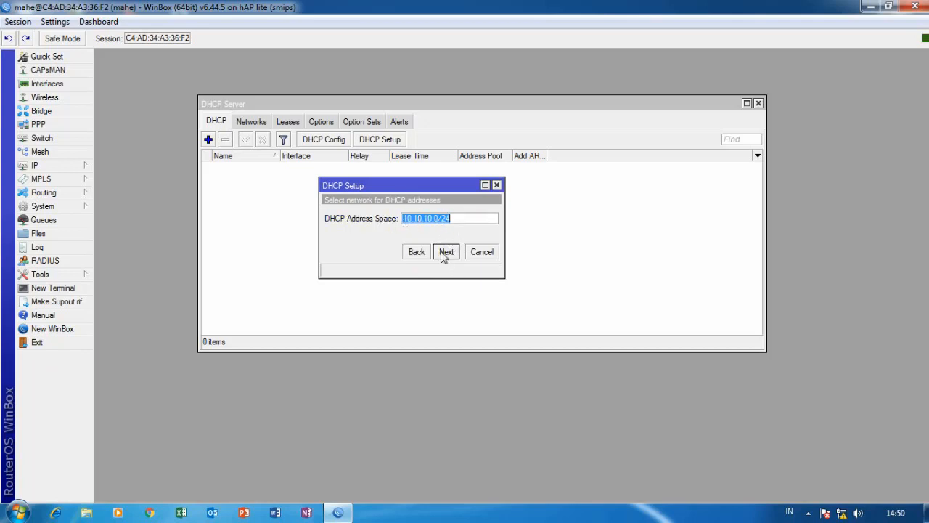
left_click(446, 252)
left_click(447, 254)
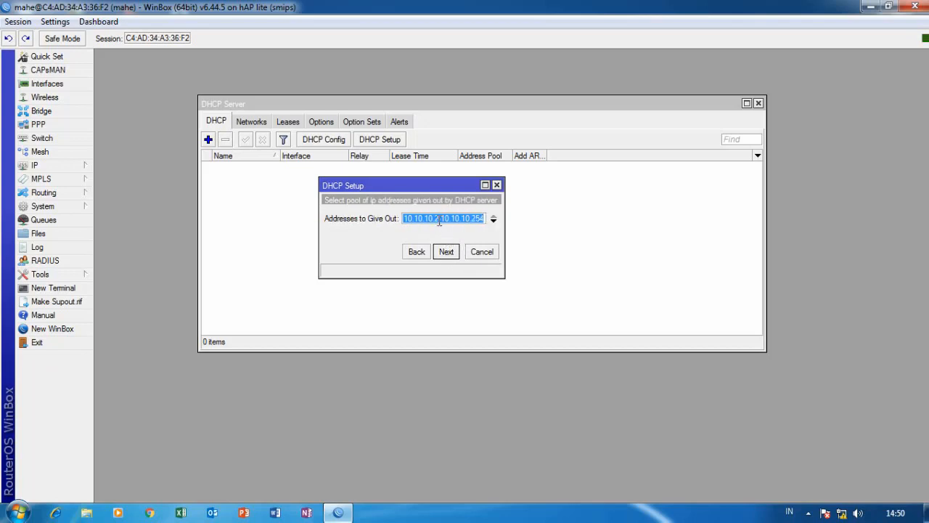
Start the address range at 10.10.10.100, keep DNS 192.168.2.1 and the lease time, and finish.
left_click(439, 220)
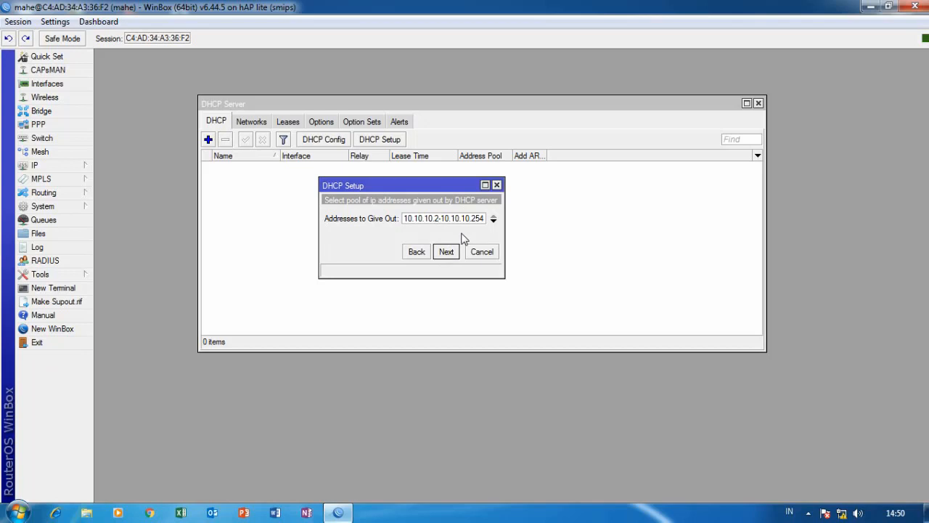
key("BackSpace")
type("100")
left_click(448, 252)
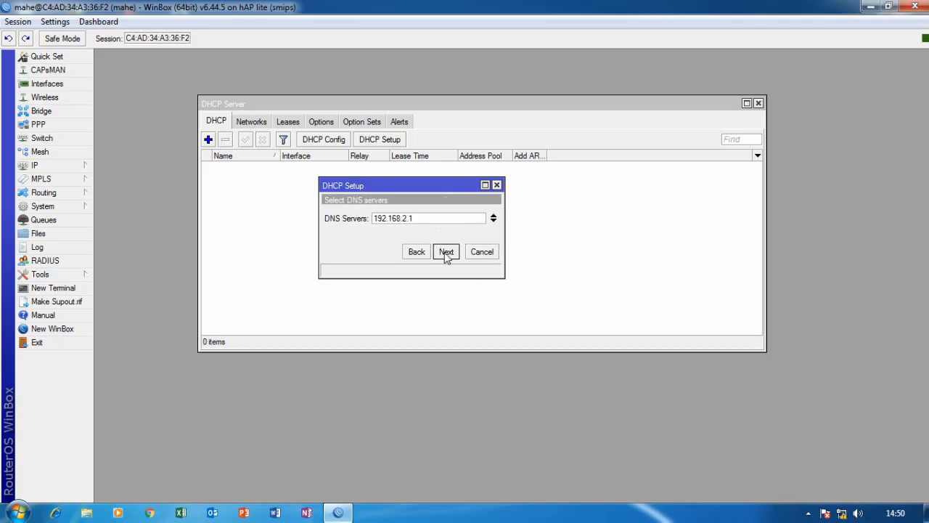
left_click(447, 253)
left_click(446, 252)
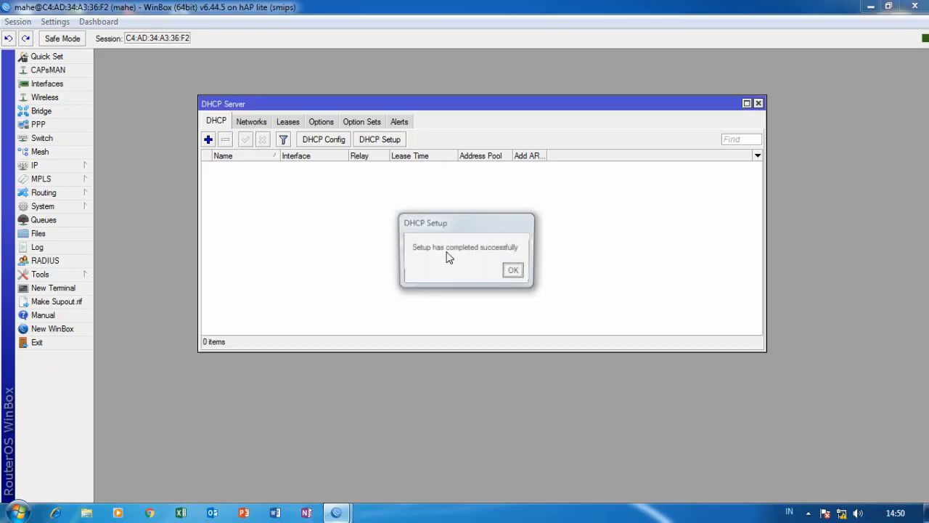
left_click(515, 272)
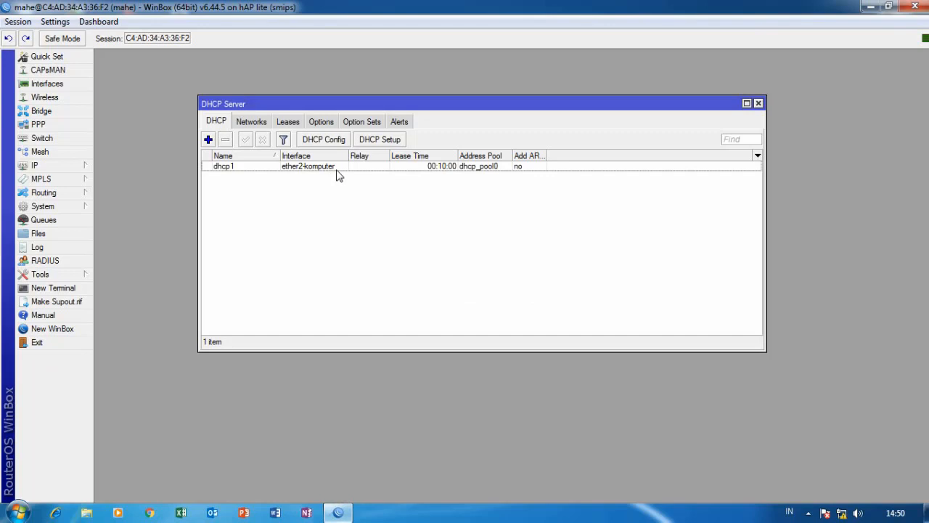
Discard a manually added DHCP server and check the dhcp1 server's properties.
left_click(209, 139)
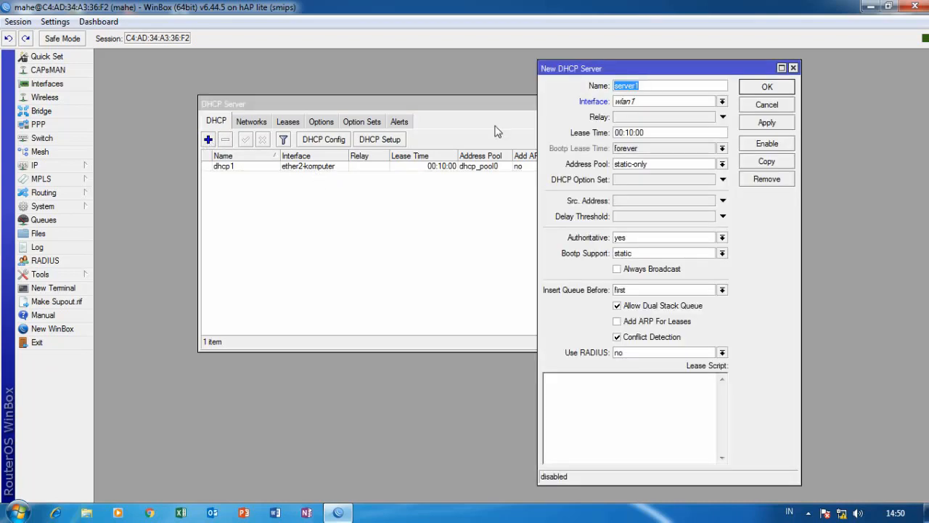
left_click_drag(643, 70, 489, 78)
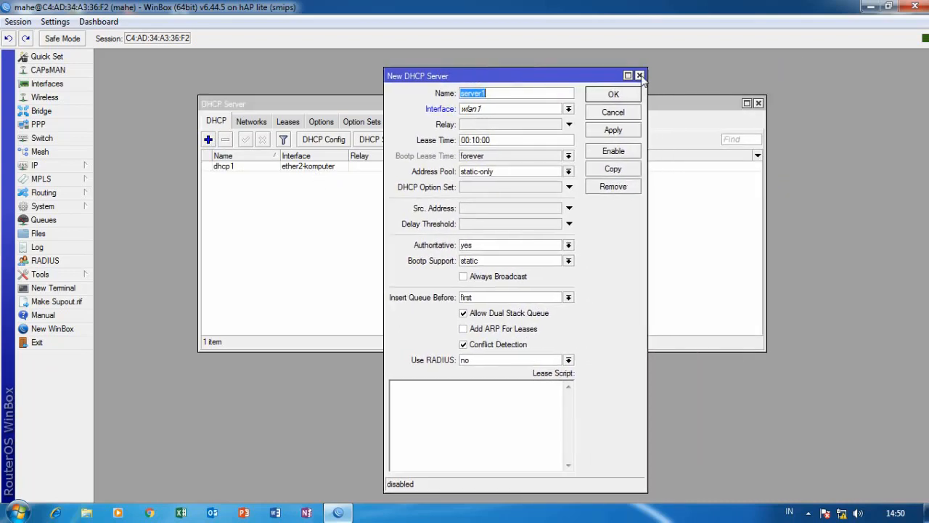
left_click(639, 76)
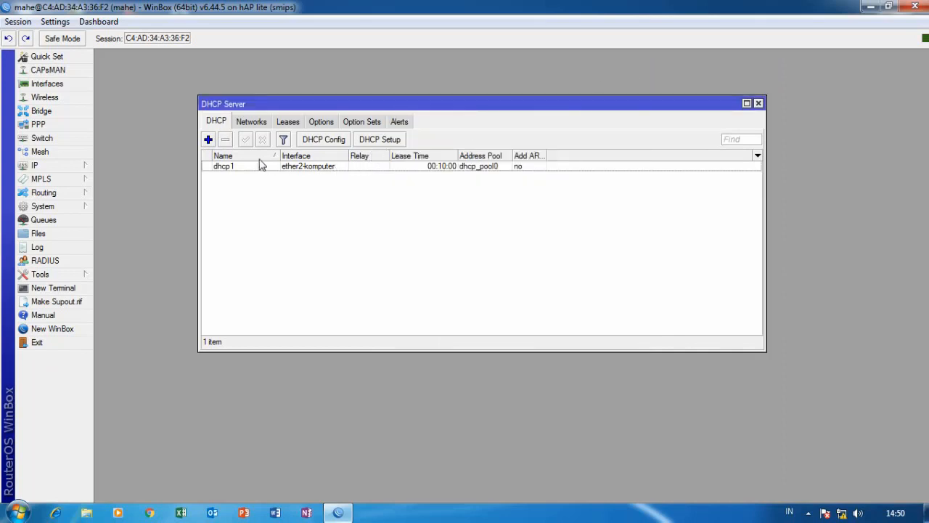
double_click(378, 171)
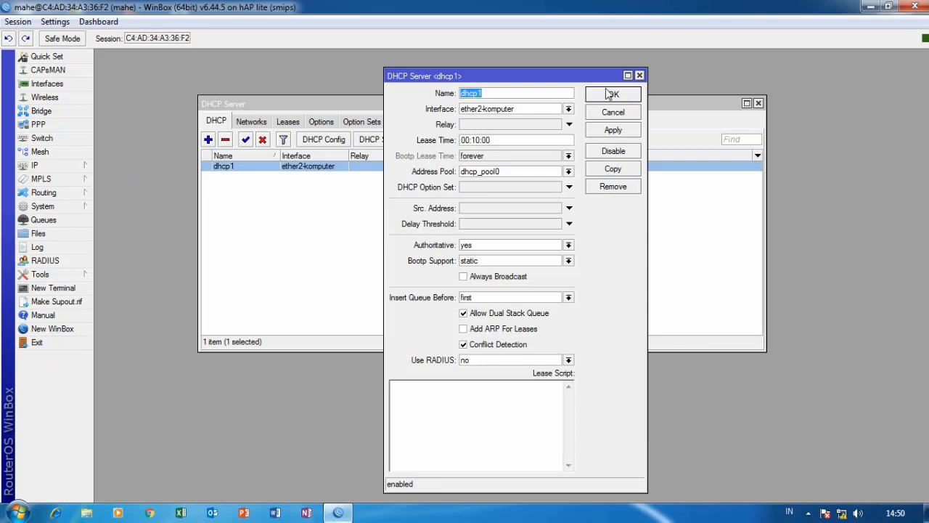
left_click(640, 75)
Run DHCP Setup on ether3-LAN, accepting address space 20.20.20.0/24 and gateway 20.20.20.1.
left_click(392, 140)
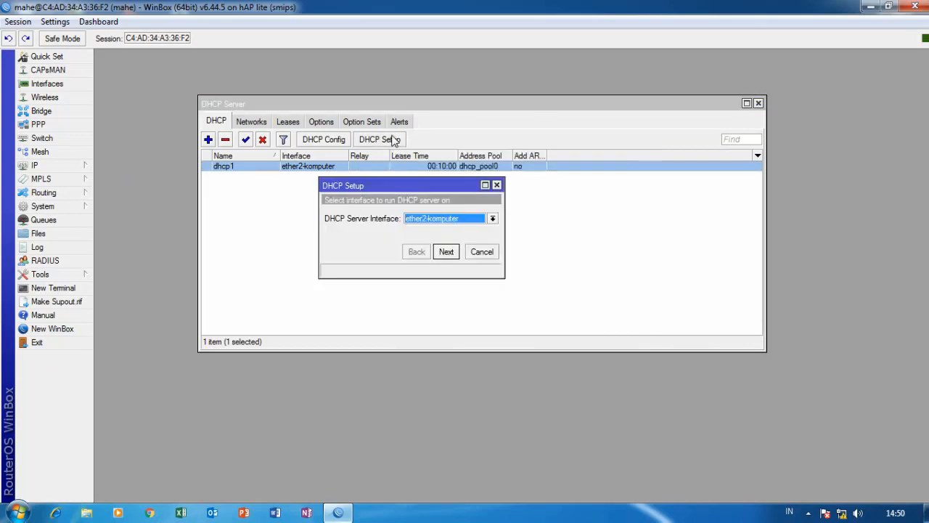
left_click(492, 218)
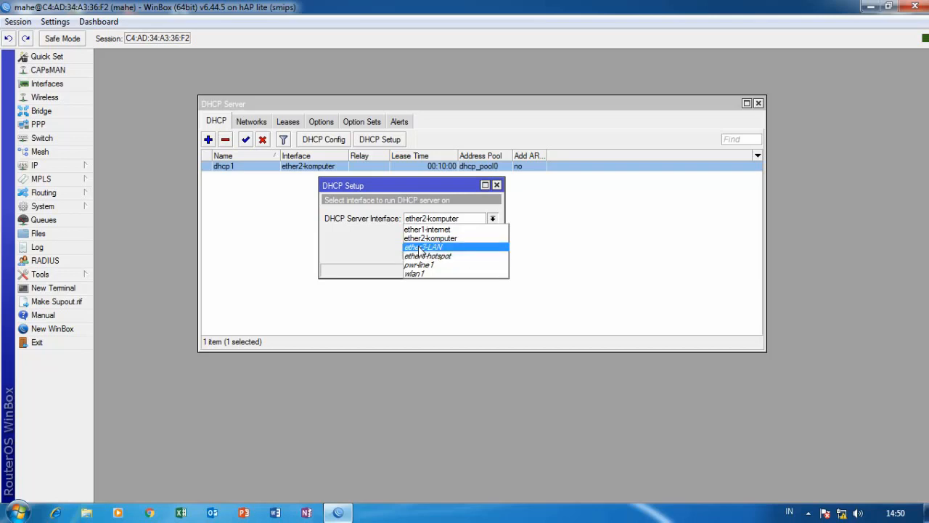
left_click(436, 248)
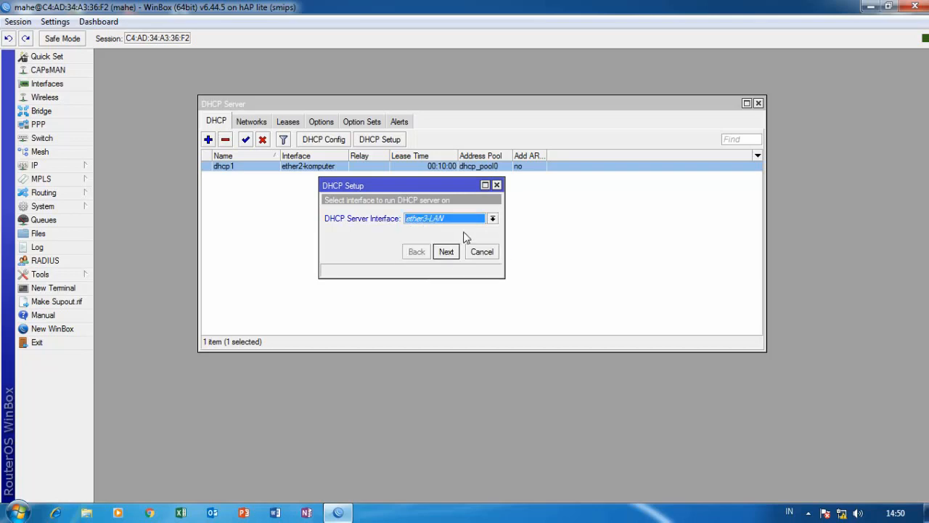
left_click(447, 252)
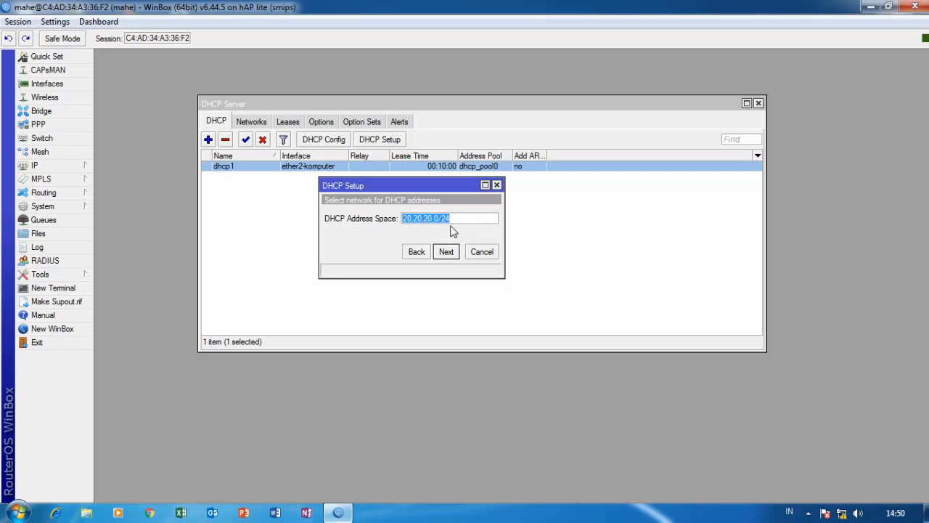
left_click(450, 254)
left_click(449, 253)
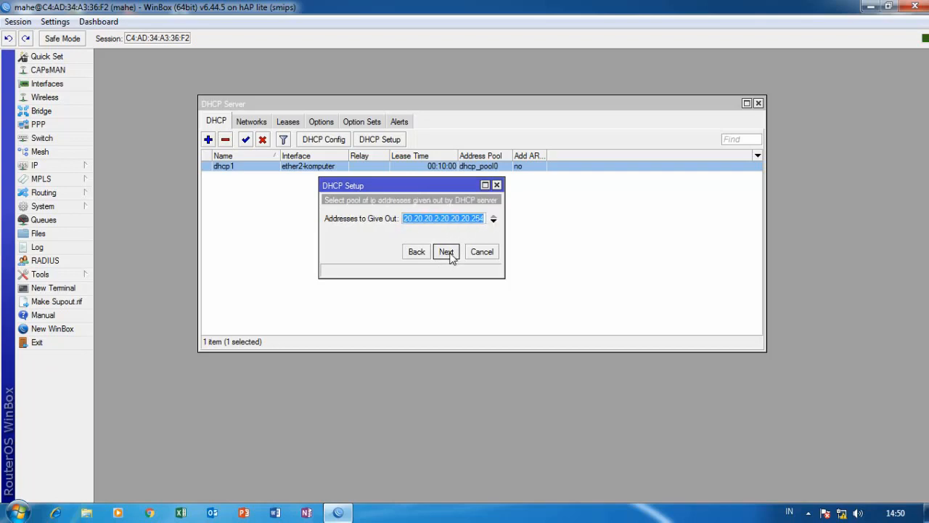
Start the range at 20.20.20.100, keep DNS 192.168.2.1 and the lease time, then select dhcp2.
left_click(439, 219)
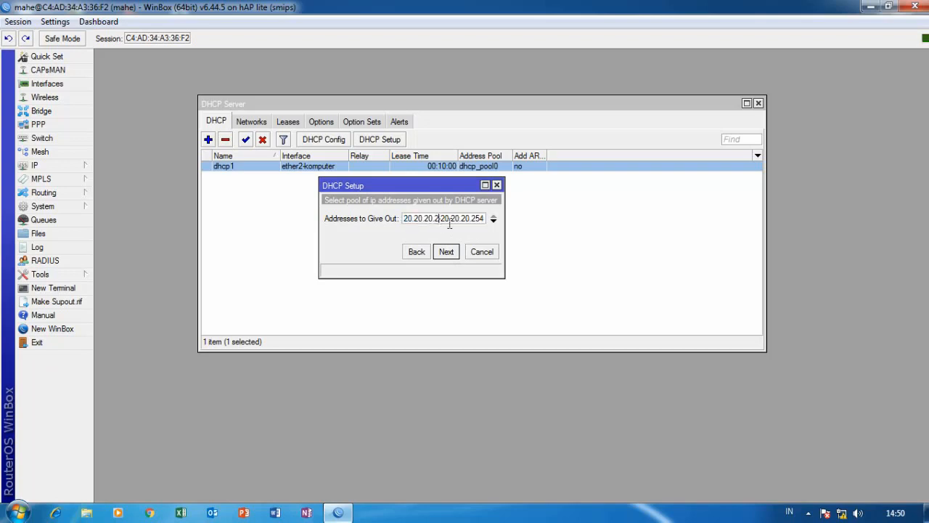
key("BackSpace")
type("100")
left_click(453, 256)
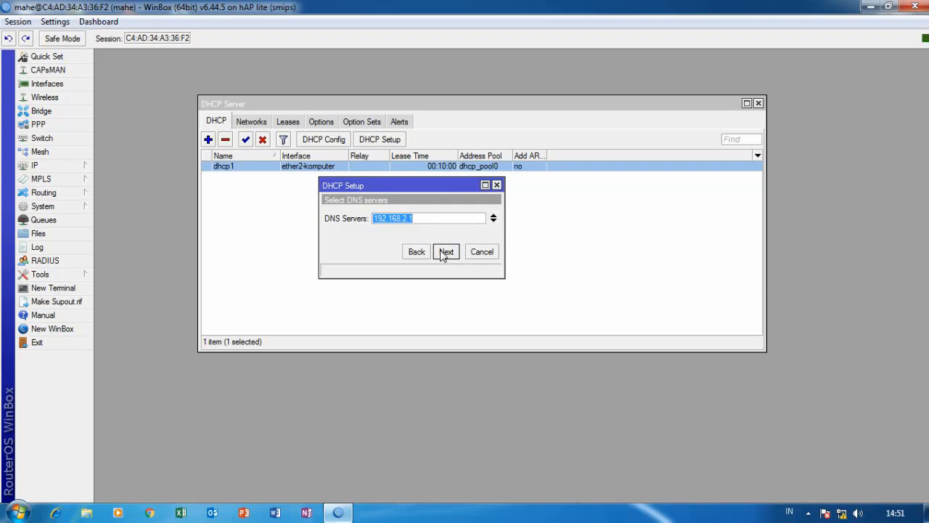
left_click(440, 251)
left_click(443, 252)
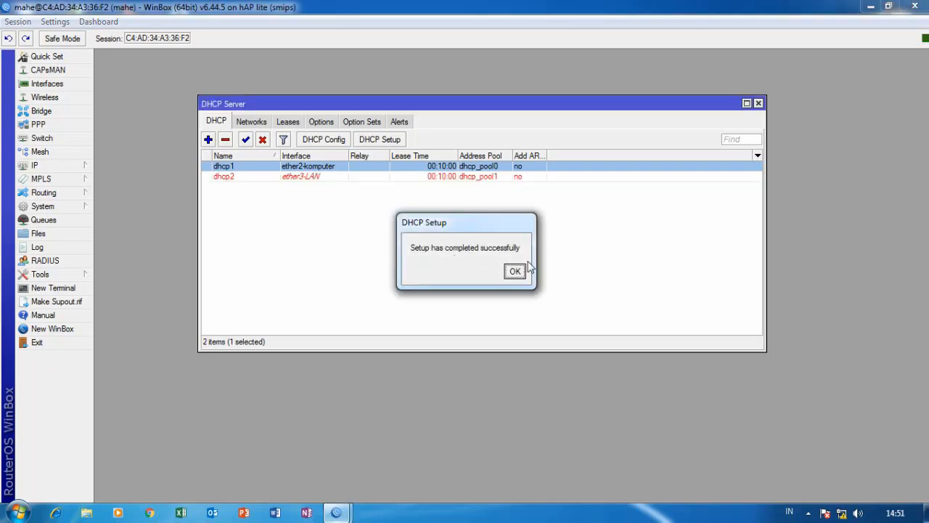
left_click(519, 271)
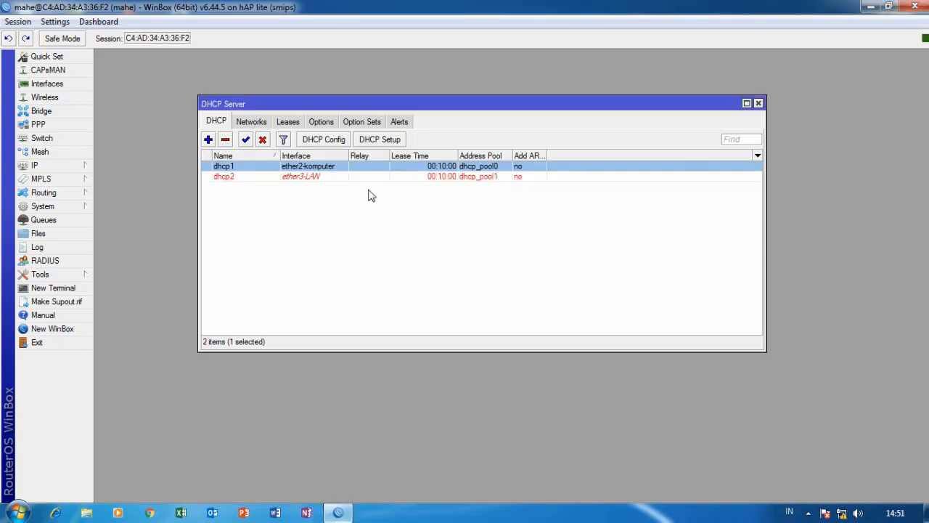
left_click(295, 178)
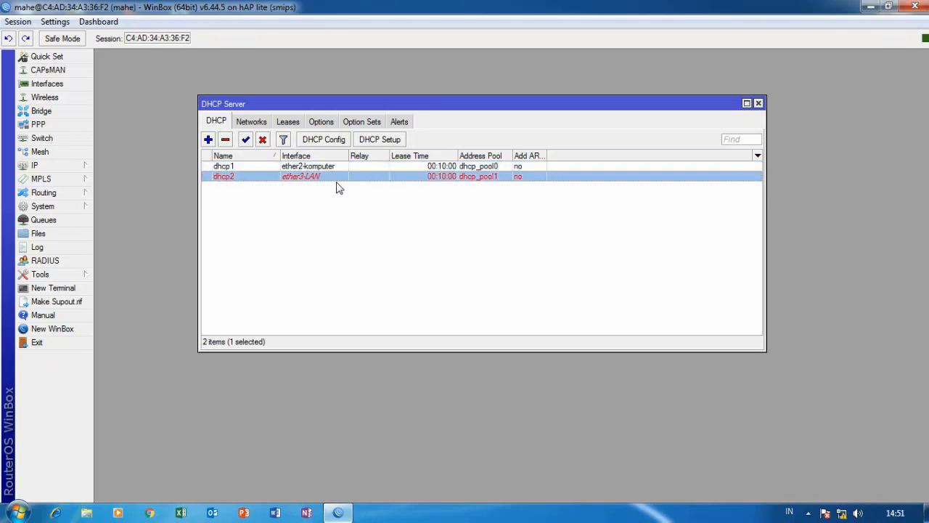
left_click(871, 6)
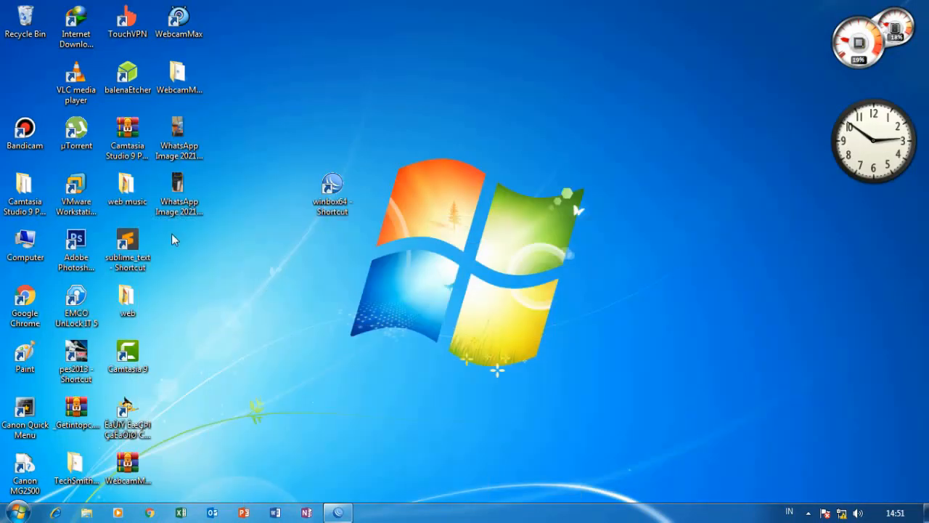
right_click(176, 133)
left_click(215, 137)
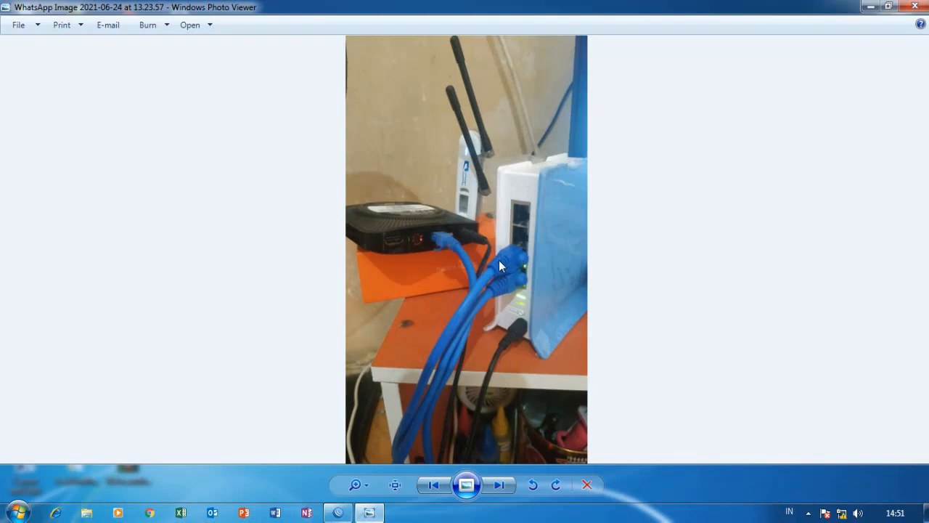
left_click(915, 6)
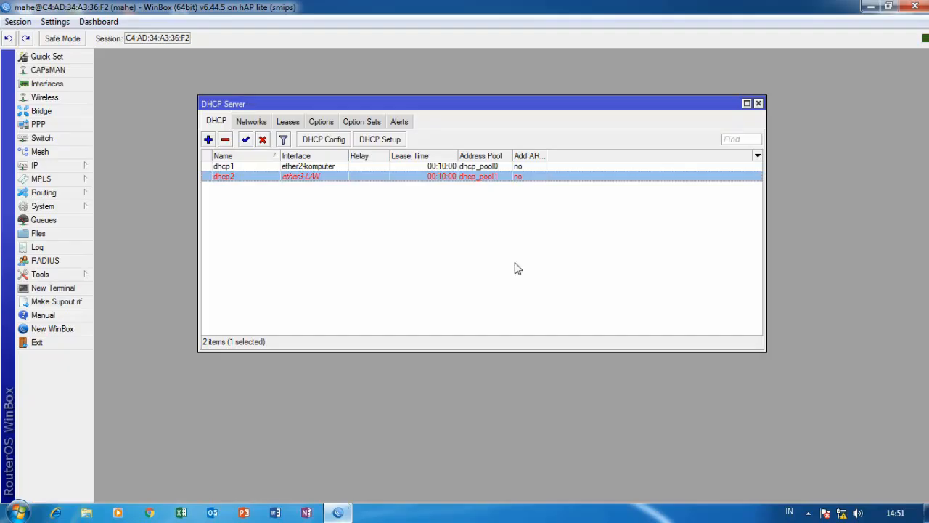
left_click(338, 513)
Close the DHCP Server list and start a new rule in IP > Firewall NAT.
left_click(758, 103)
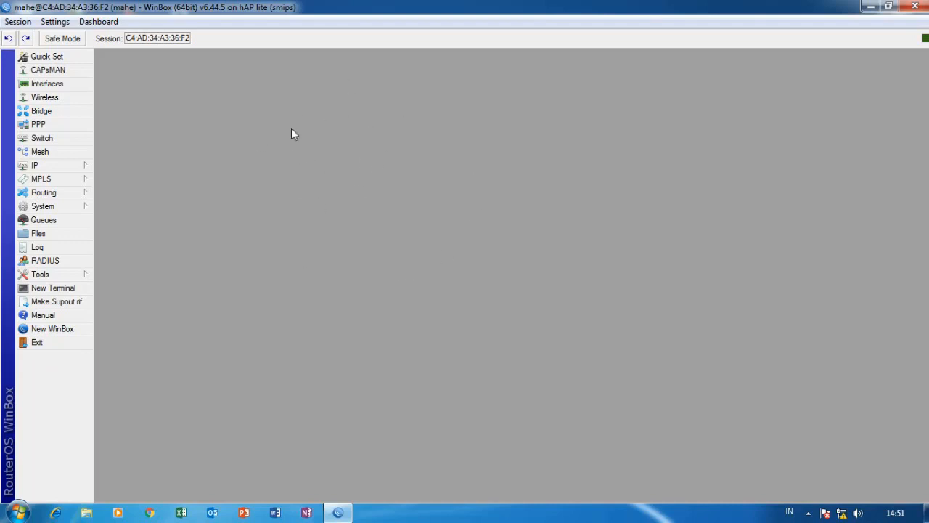
left_click(58, 165)
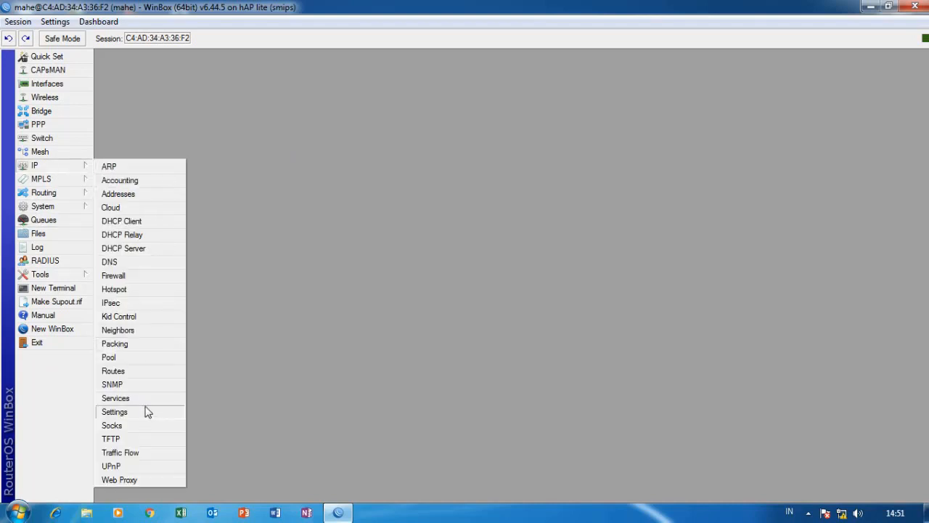
left_click(135, 275)
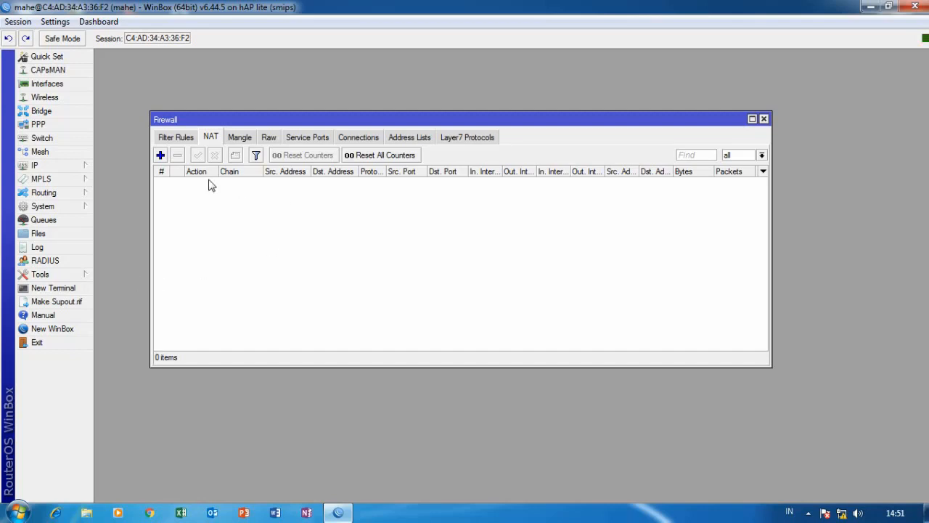
left_click(161, 155)
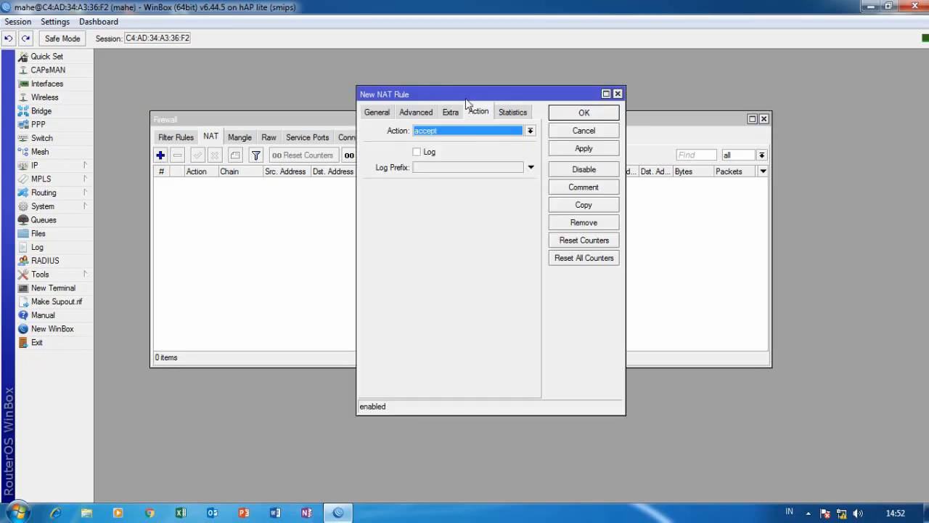
On the rule's General settings, set the outgoing interface to all ethernet.
left_click_drag(470, 95, 444, 92)
left_click(351, 109)
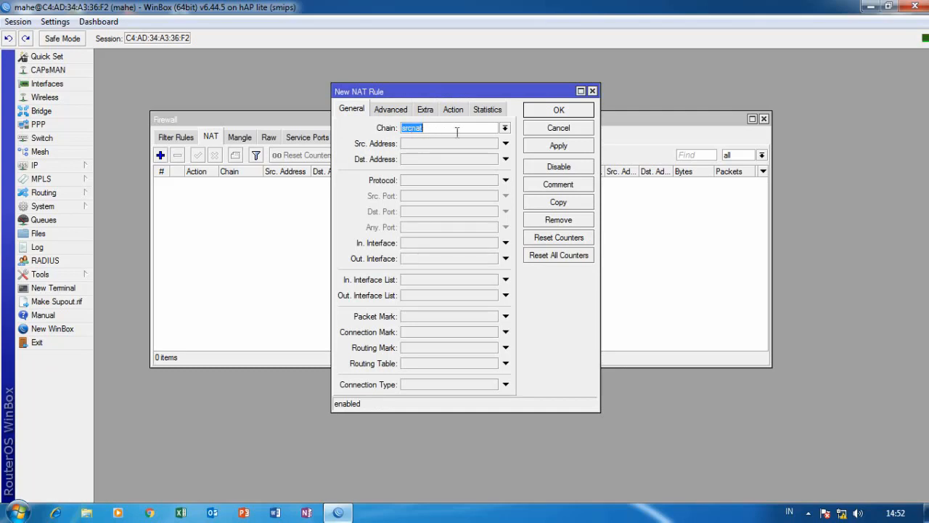
left_click(505, 260)
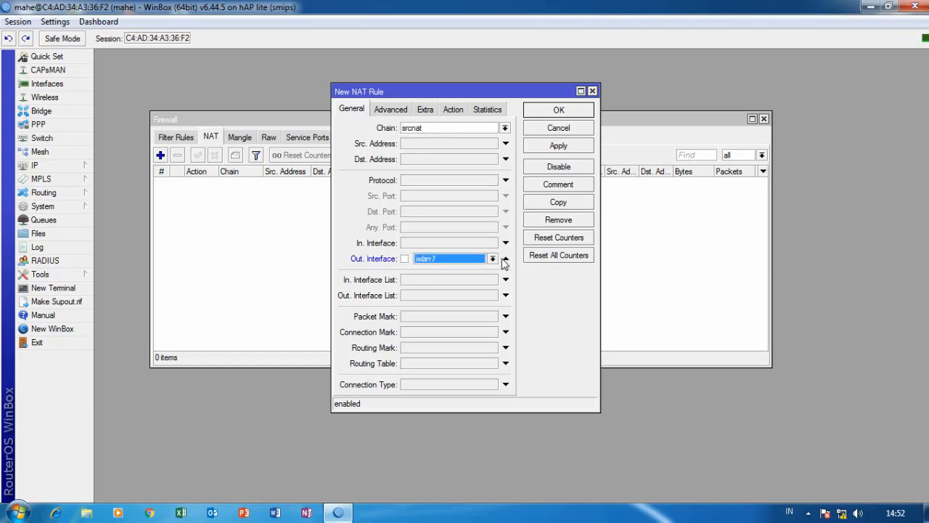
left_click(492, 260)
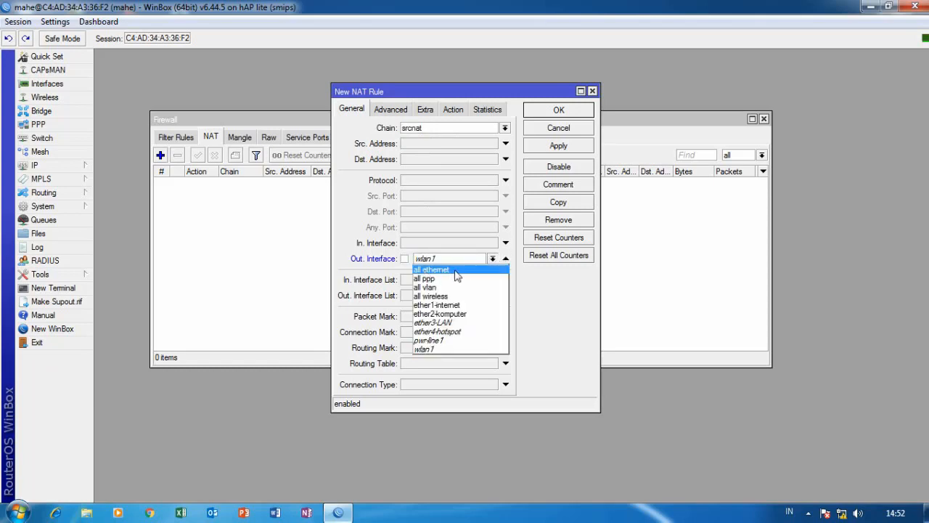
left_click(437, 272)
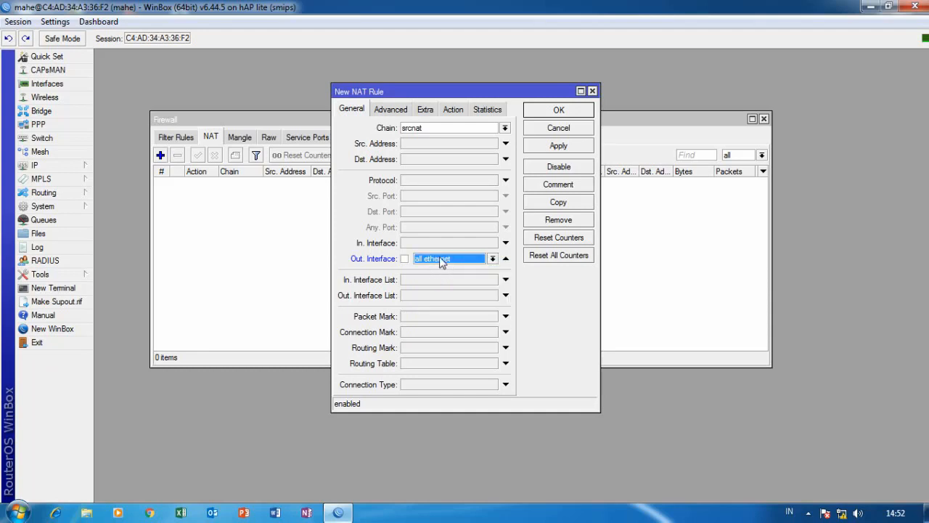
Set the rule action to masquerade, apply and confirm it, and close the Firewall window.
left_click(453, 110)
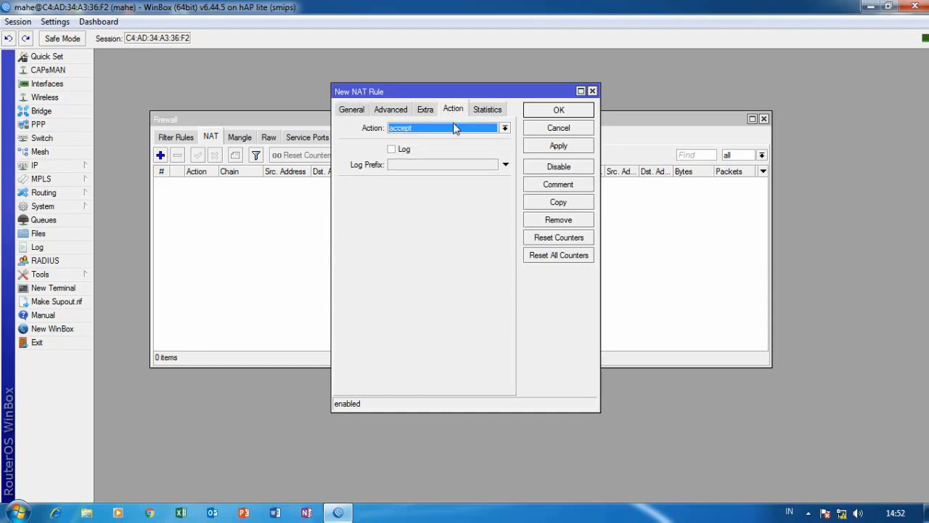
left_click(454, 126)
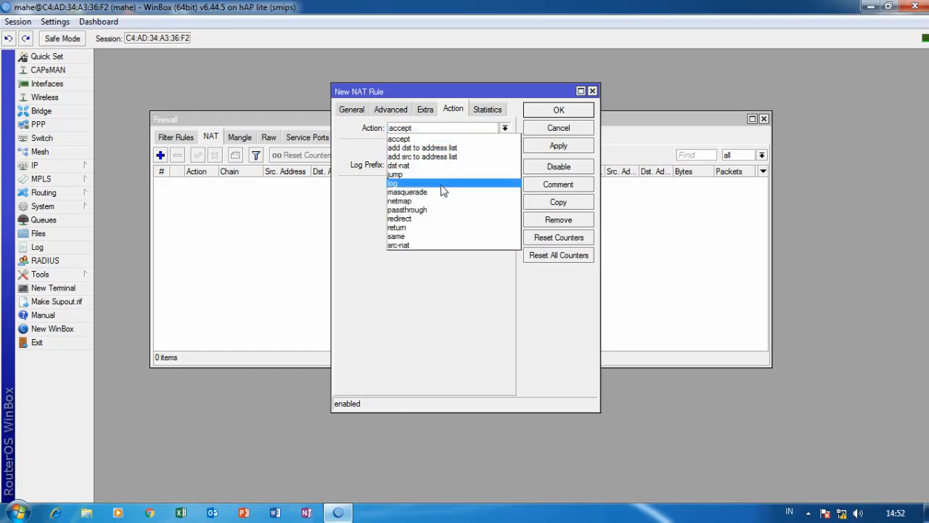
left_click(443, 200)
left_click(446, 130)
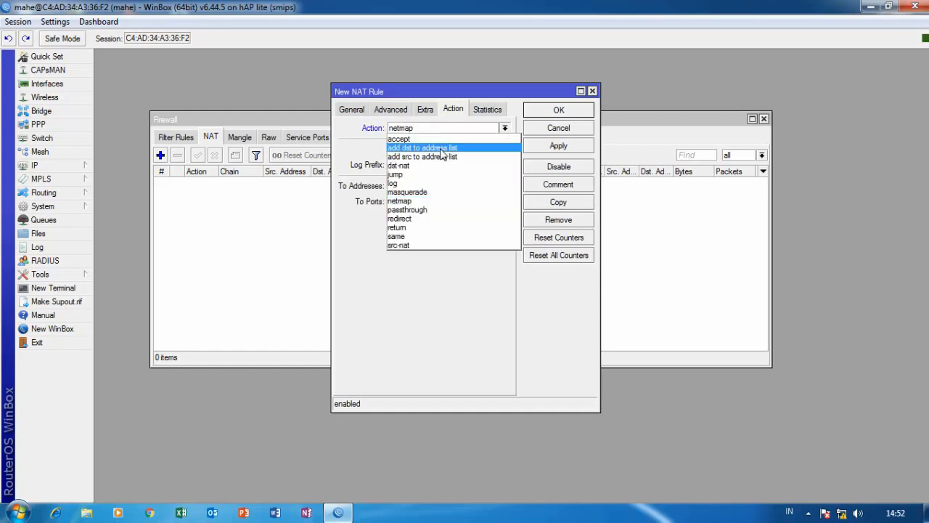
left_click(437, 188)
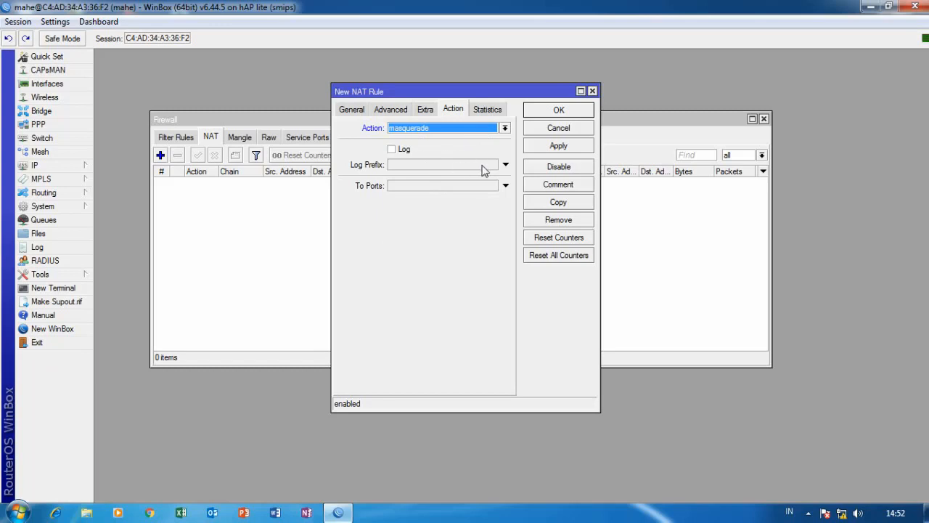
left_click(567, 146)
left_click(560, 113)
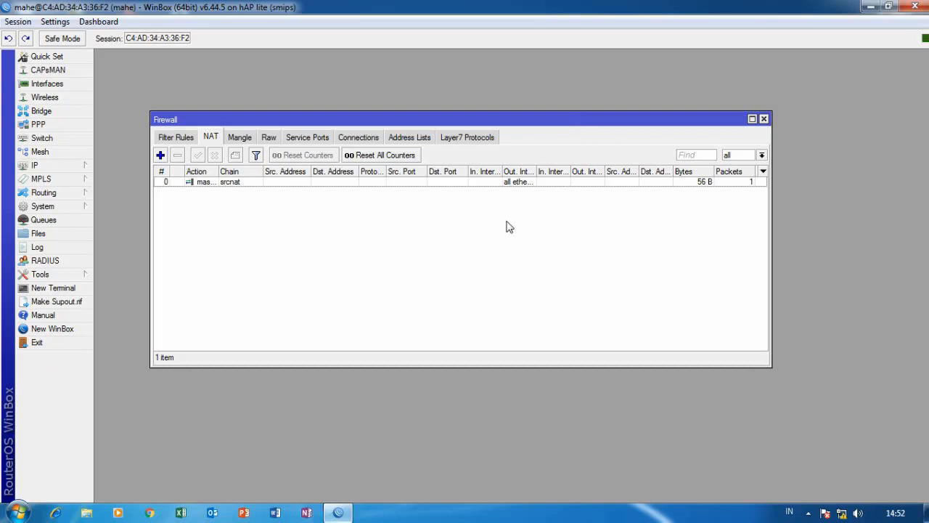
left_click(764, 119)
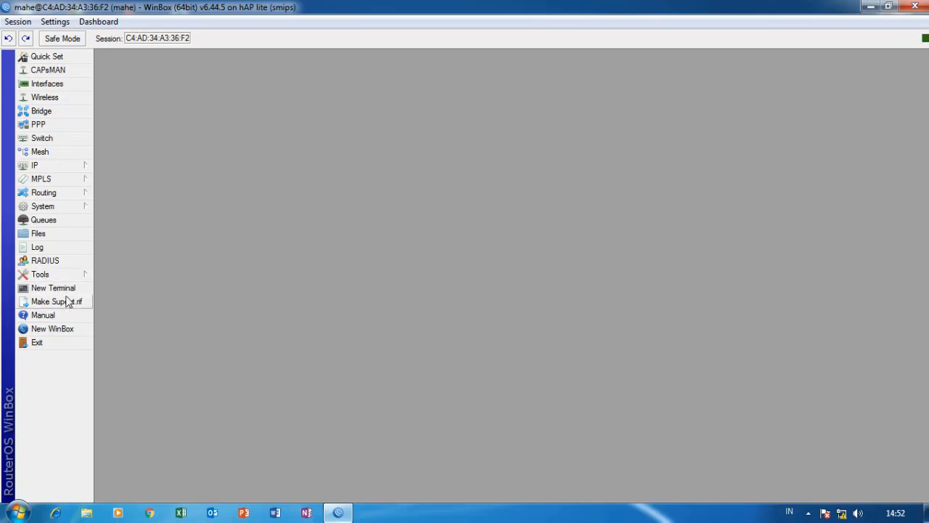
Ping google.com from a router terminal, then close the terminal.
left_click(66, 288)
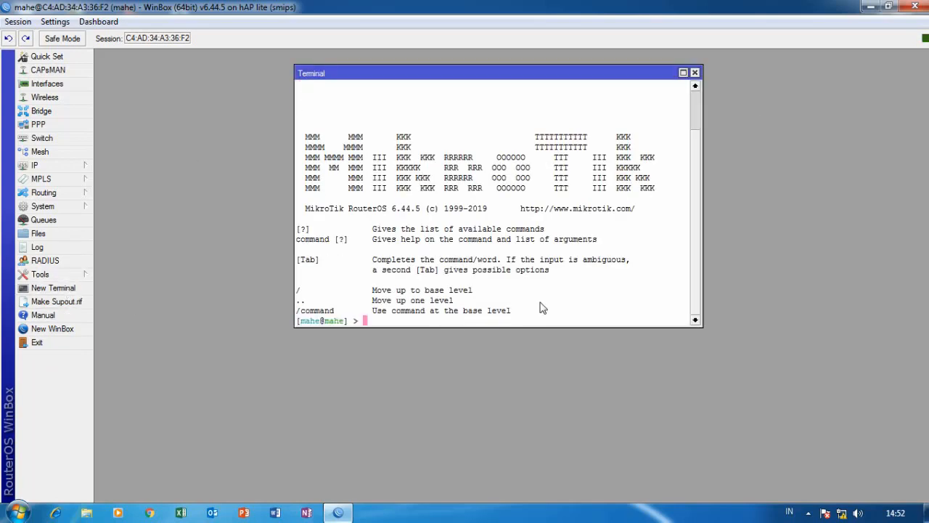
type("ping 8")
key("BackSpace")
type("goog;")
key("BackSpace")
type("le.com")
key("Return")
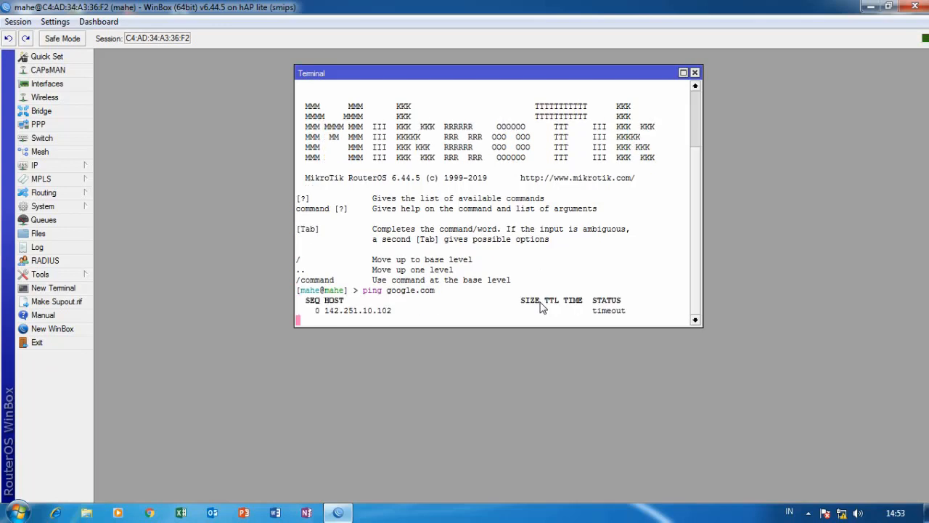
left_click(694, 73)
Try loading YouTube in Chrome via its shortcut tile, then close Chrome.
left_click(149, 513)
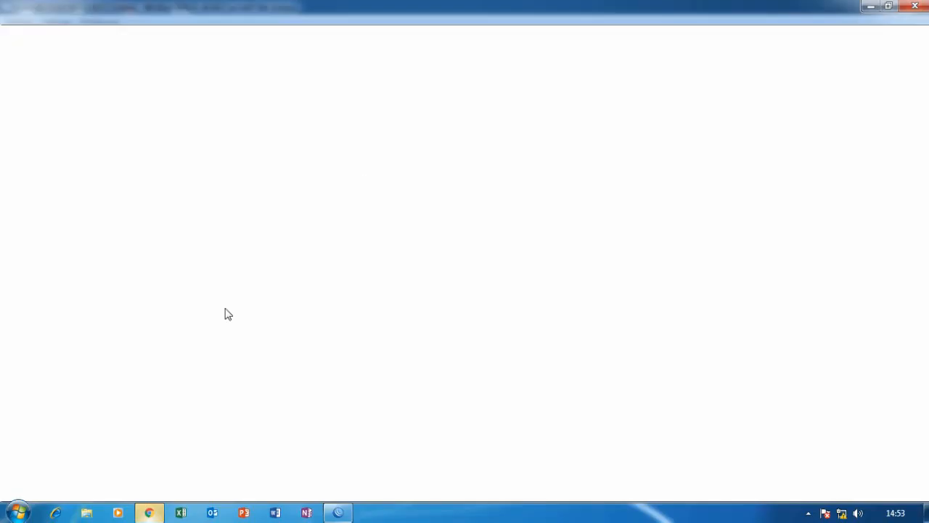
left_click(434, 340)
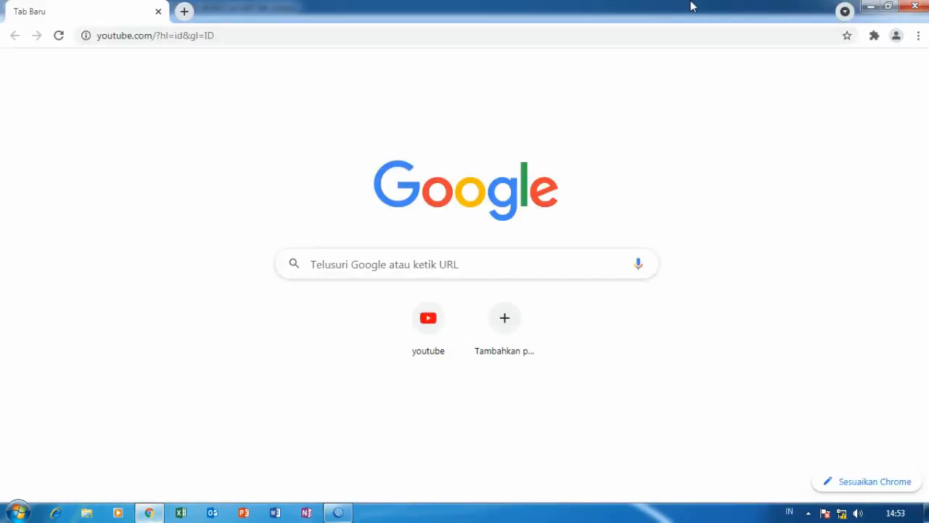
left_click(914, 6)
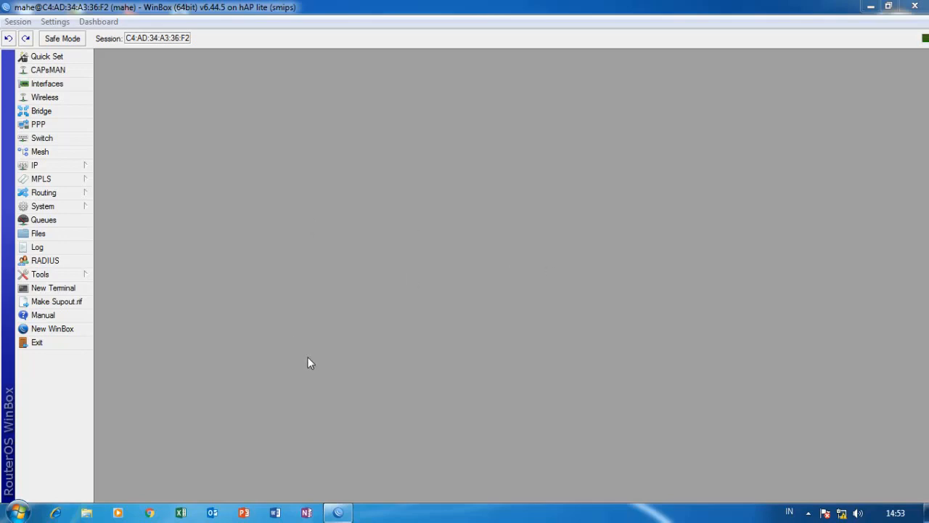
Open the DHCP Server list and review the dhcp1 server's properties.
left_click(58, 166)
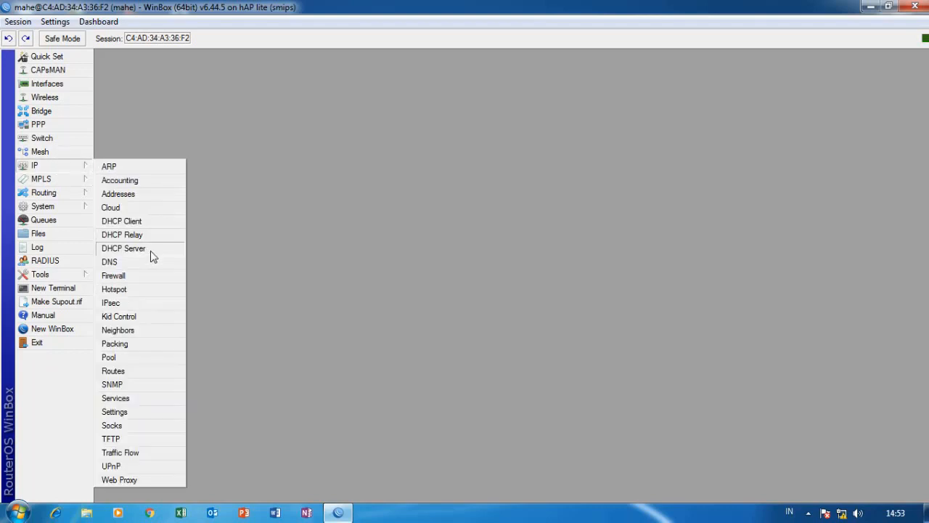
left_click(125, 248)
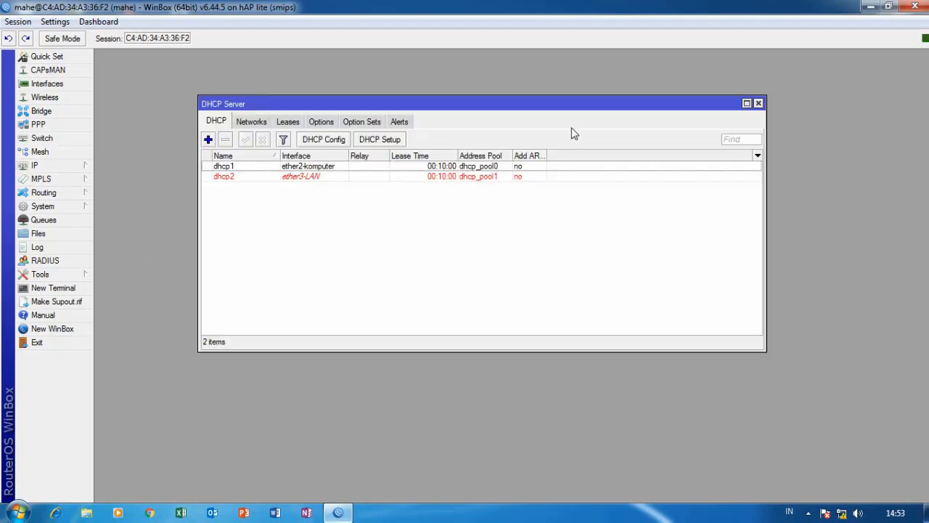
left_click(336, 168)
double_click(336, 168)
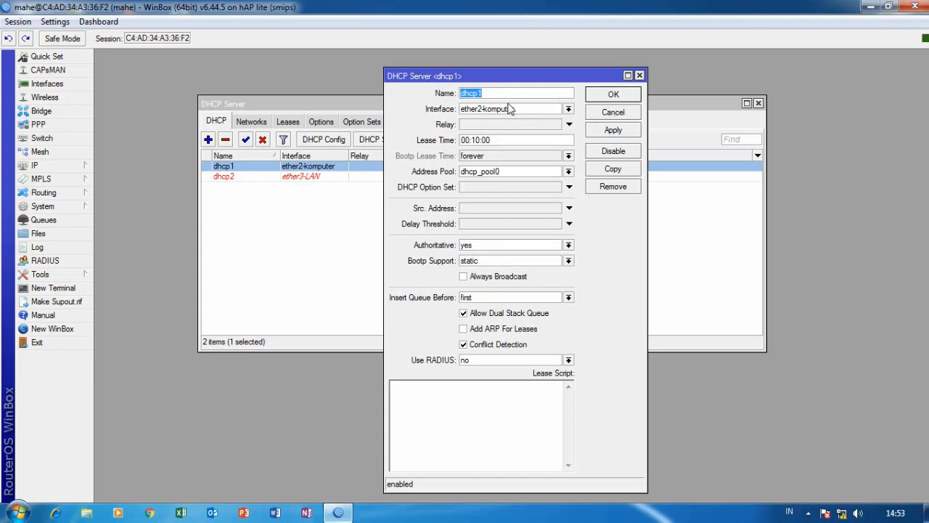
left_click(640, 76)
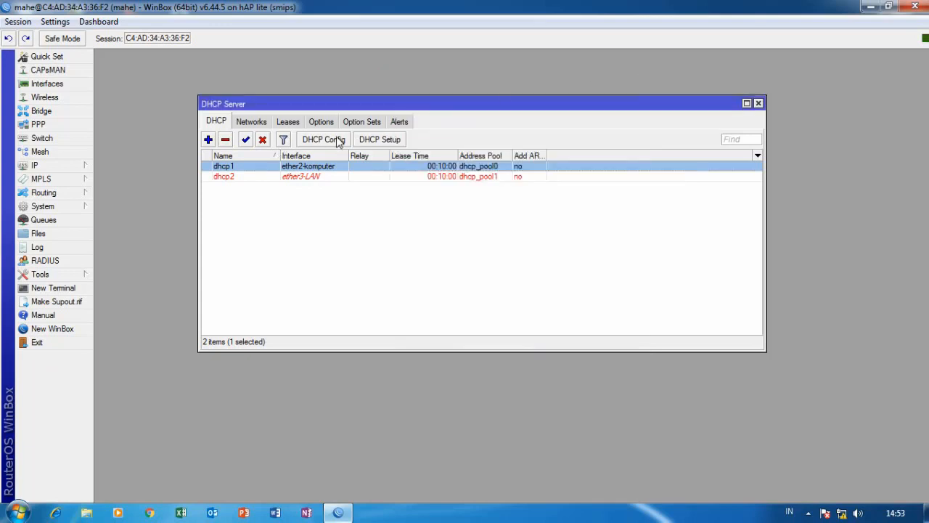
Browse the DHCP Networks, Leases, Options, Option Sets and Alerts tabs, then check the PC's wireless connection.
left_click(263, 122)
left_click(296, 122)
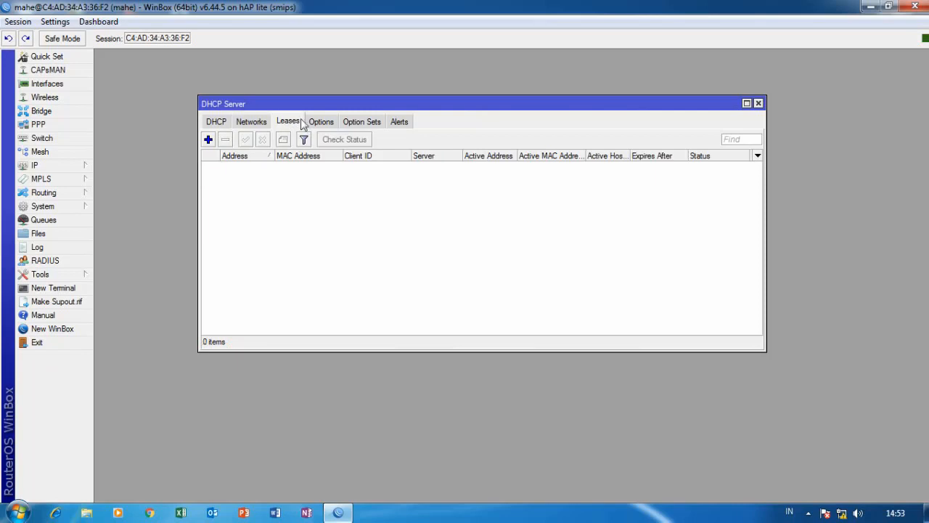
left_click(321, 121)
left_click(361, 122)
left_click(398, 121)
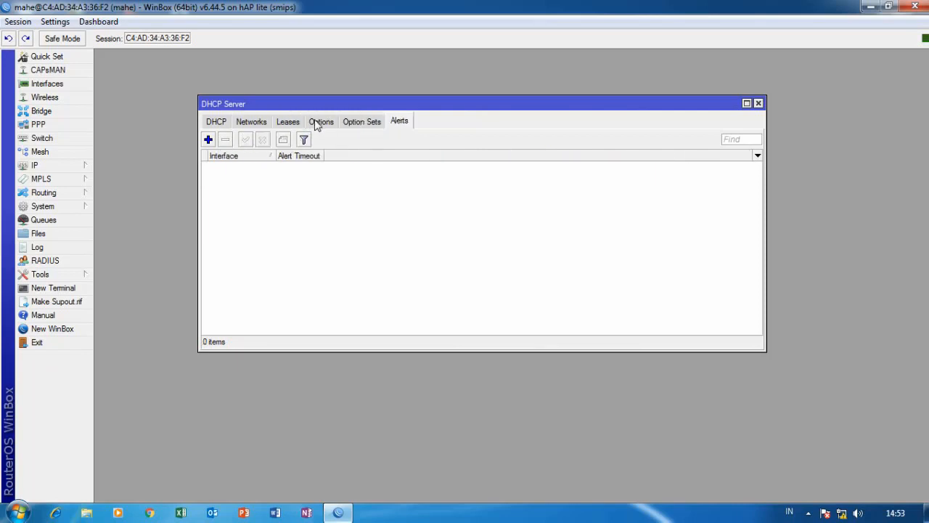
left_click(287, 122)
left_click(251, 122)
left_click(219, 122)
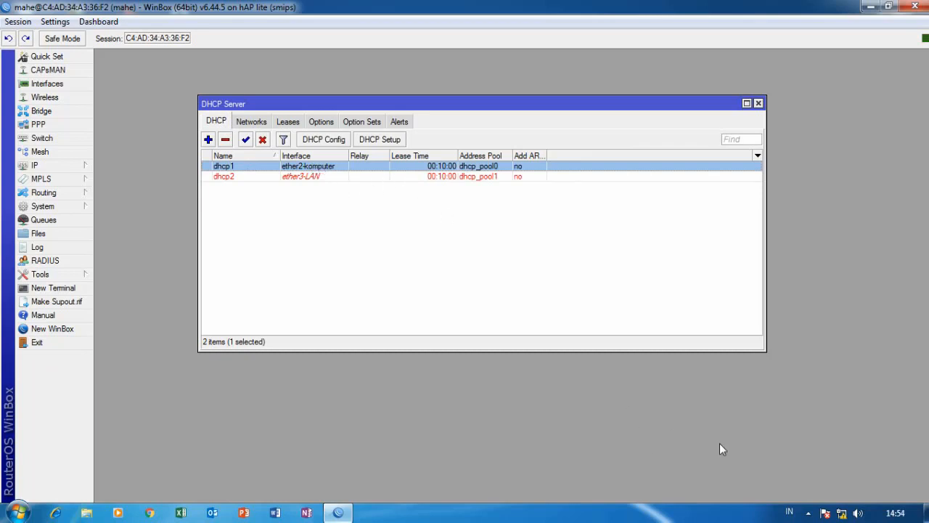
left_click(842, 513)
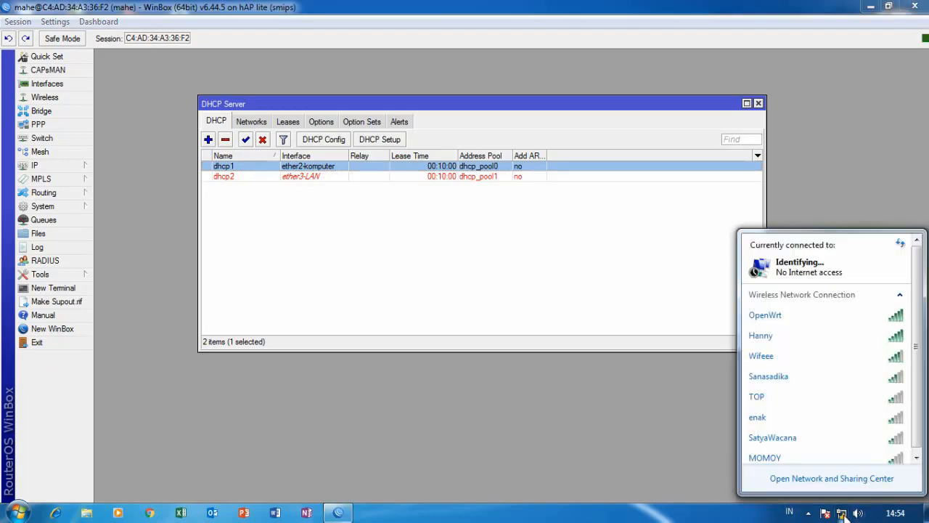
left_click(842, 513)
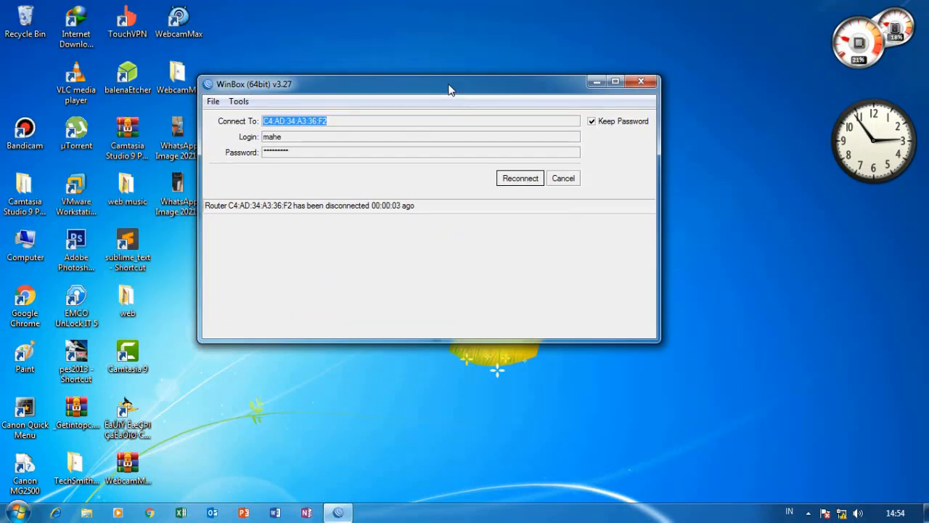
left_click_drag(460, 86, 483, 69)
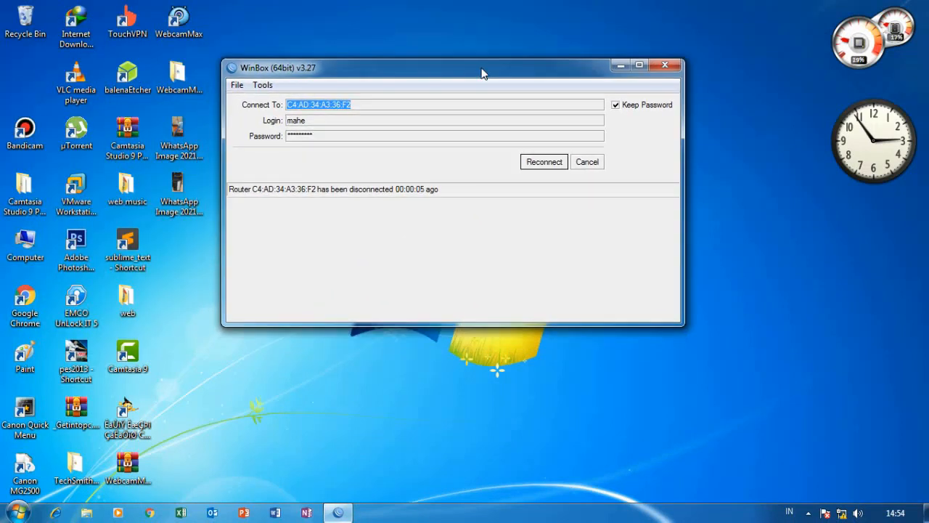
left_click(589, 163)
left_click(266, 229)
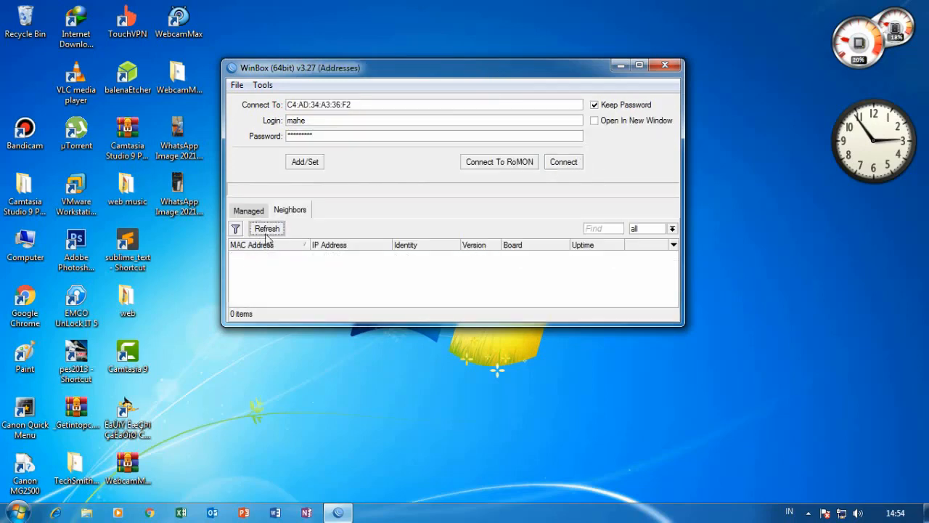
left_click(267, 256)
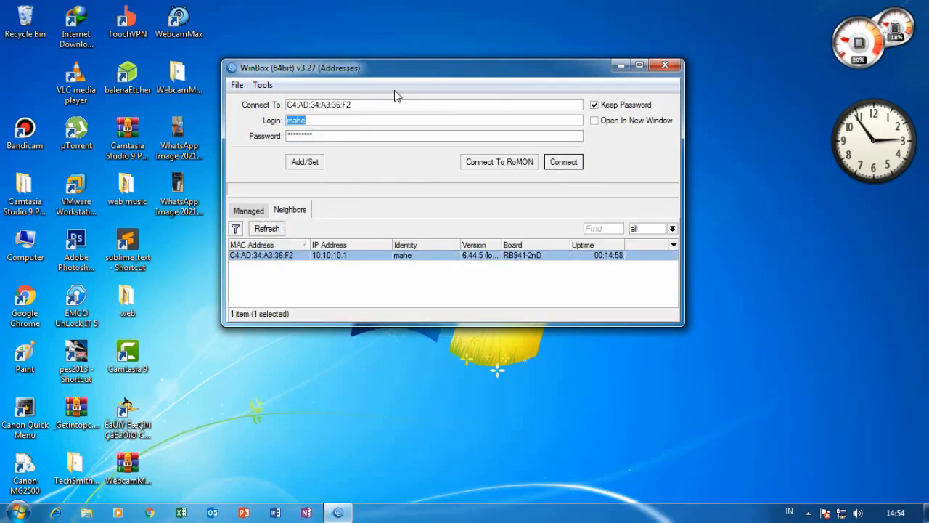
left_click(568, 164)
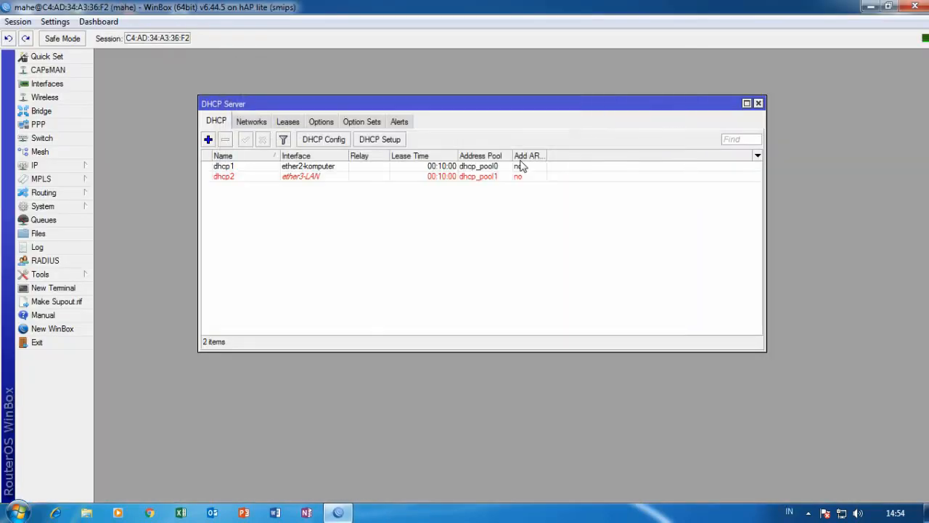
Close the DHCP Server list and ping google.com from a new router terminal, then close the terminal.
left_click(758, 104)
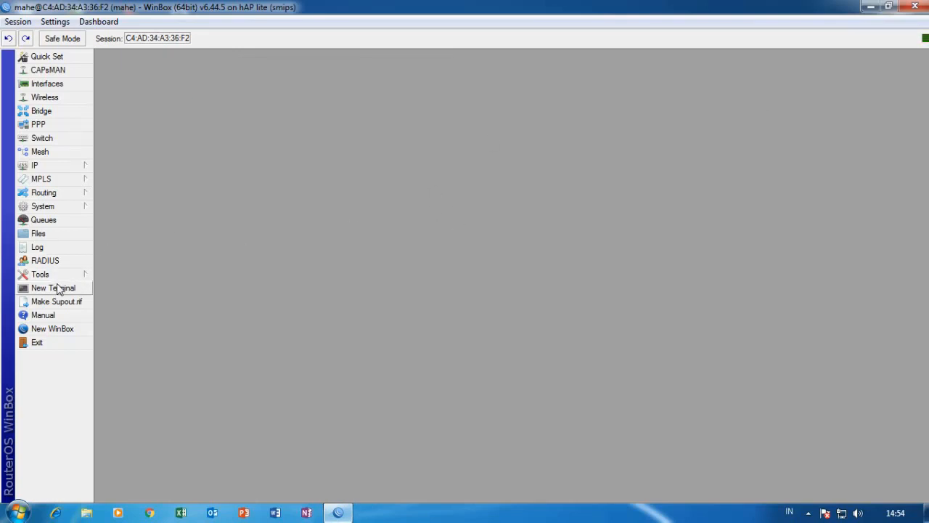
left_click(61, 287)
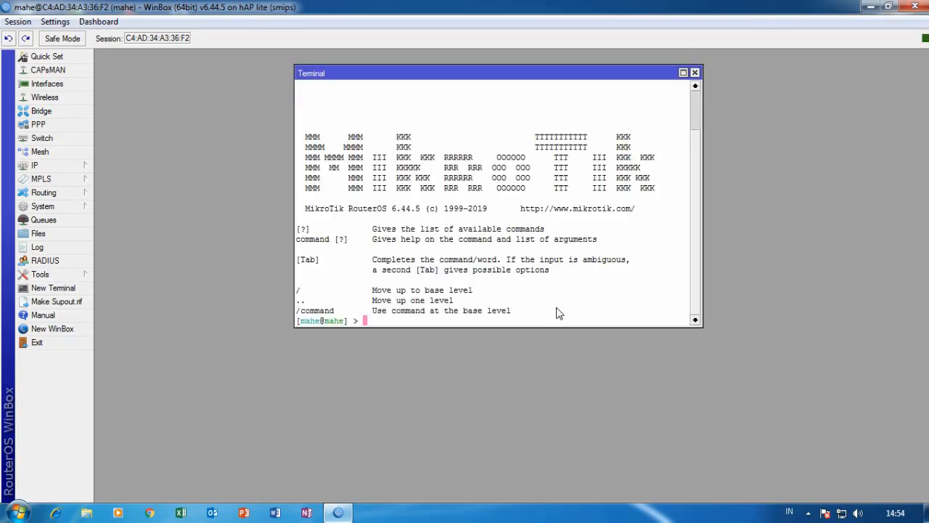
type("ping google.com")
key("Return")
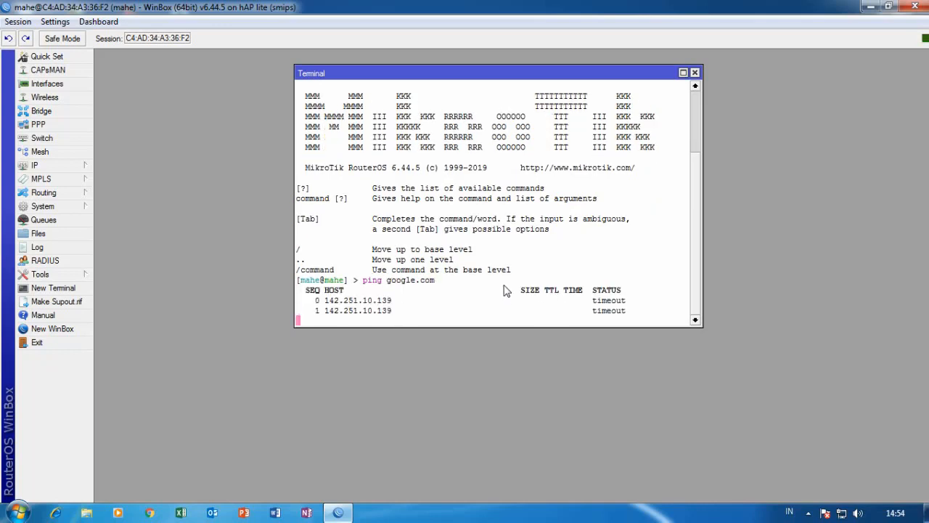
left_click(694, 73)
left_click(149, 513)
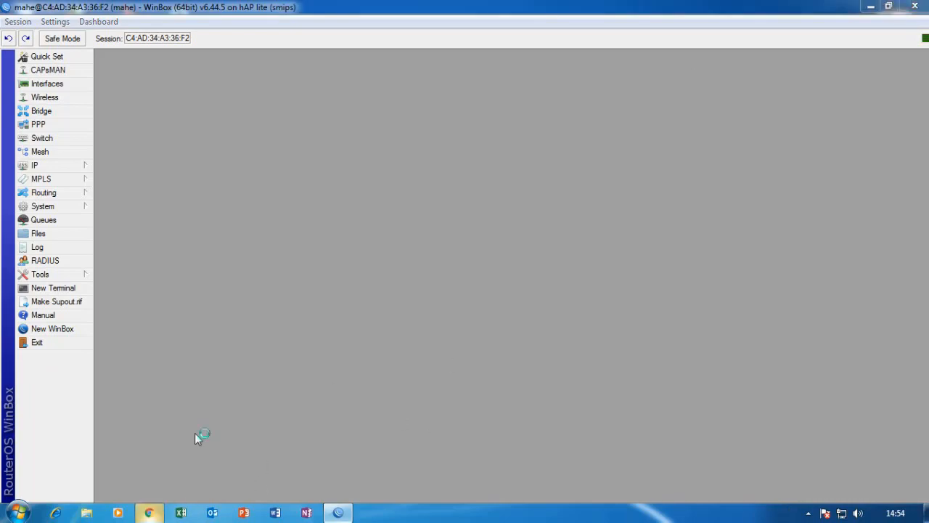
left_click(413, 346)
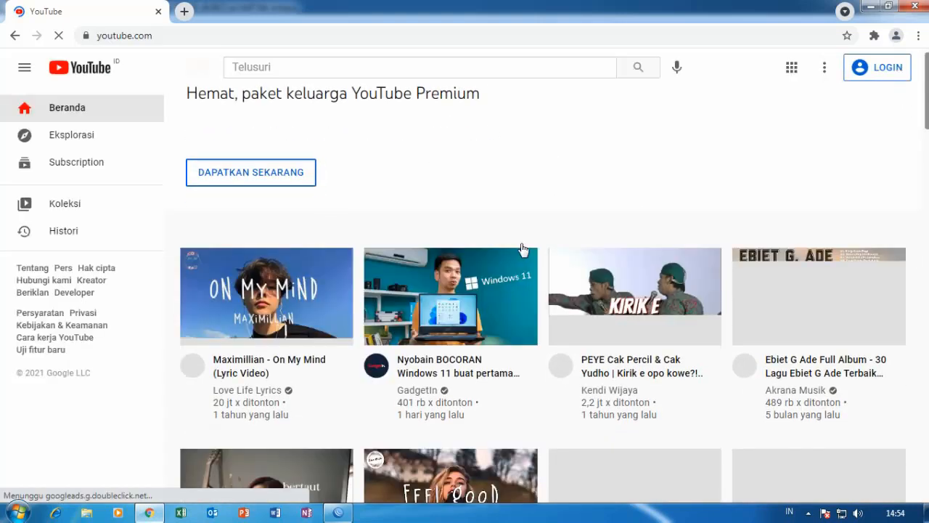
scroll(527, 255, "down", 6)
scroll(531, 275, "up", 8)
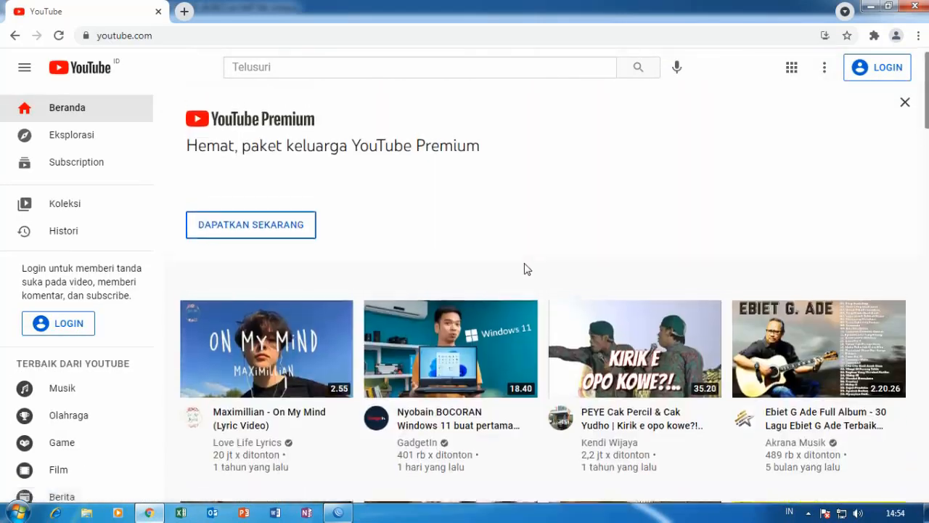
left_click(915, 6)
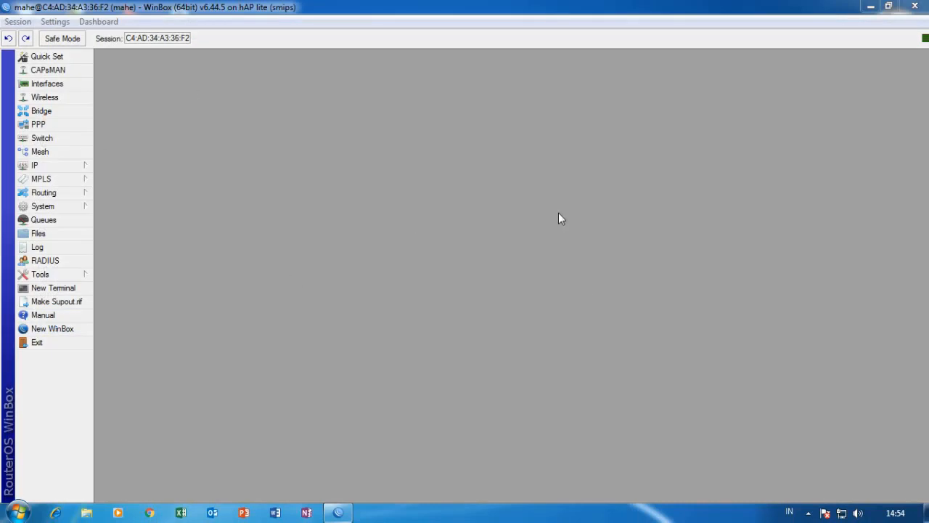
Review the Interface List, where only ether2-komputer shows traffic, close it, and open the IP menu.
left_click(59, 85)
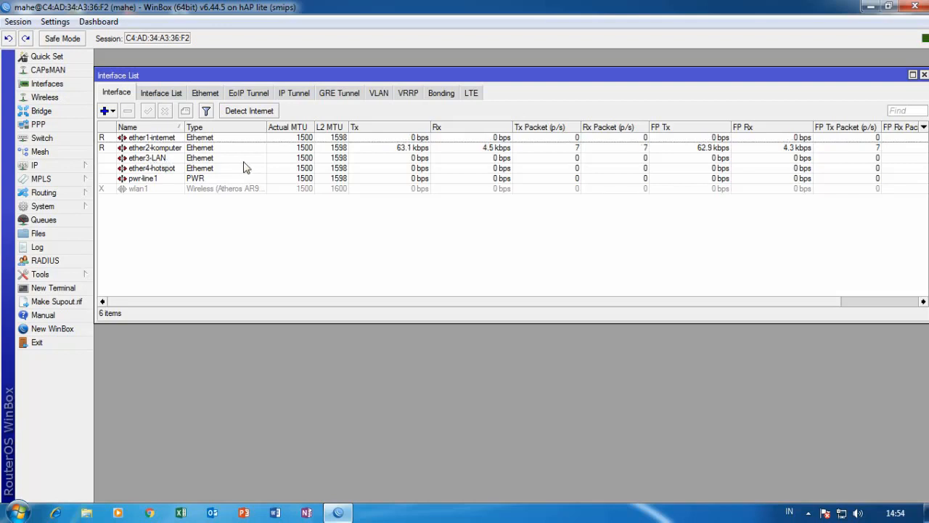
left_click(924, 76)
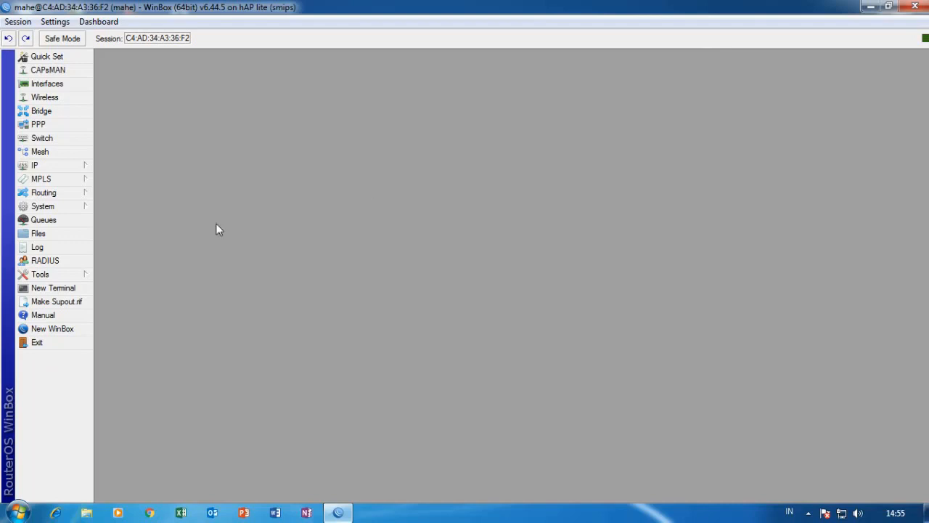
left_click(84, 171)
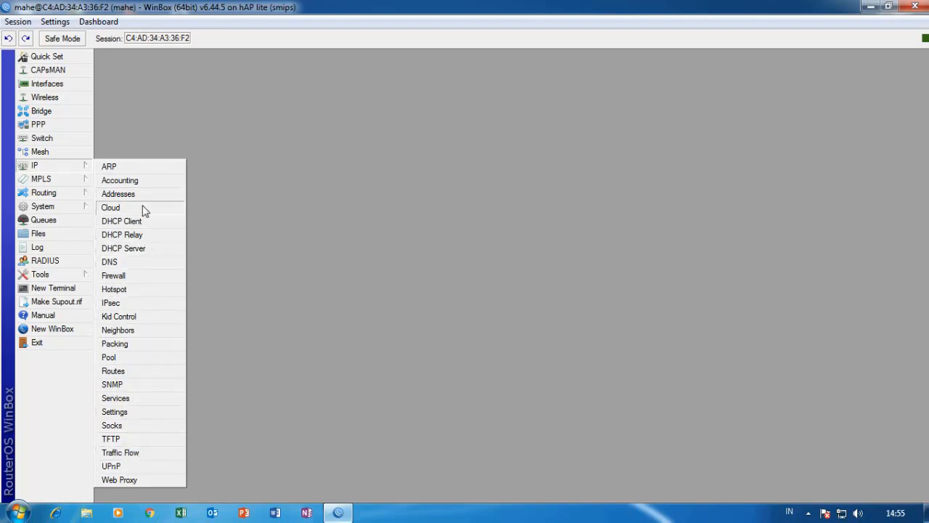
Open IP > Hotspot on the Servers tab and start Hotspot Setup.
left_click(143, 290)
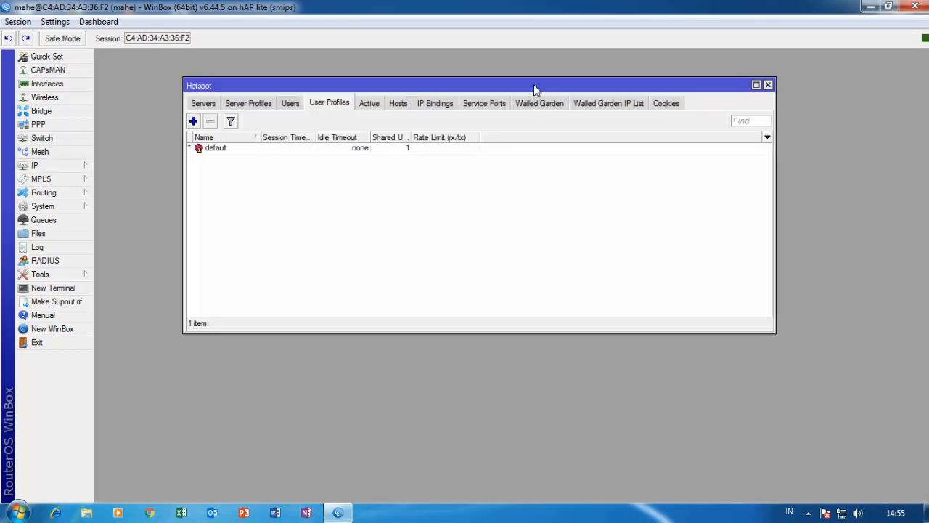
left_click_drag(533, 84, 540, 112)
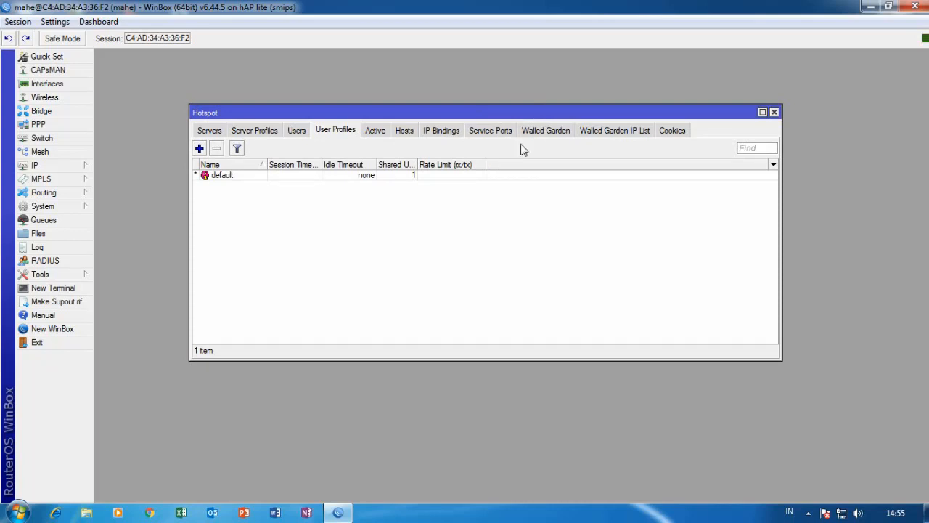
left_click(210, 135)
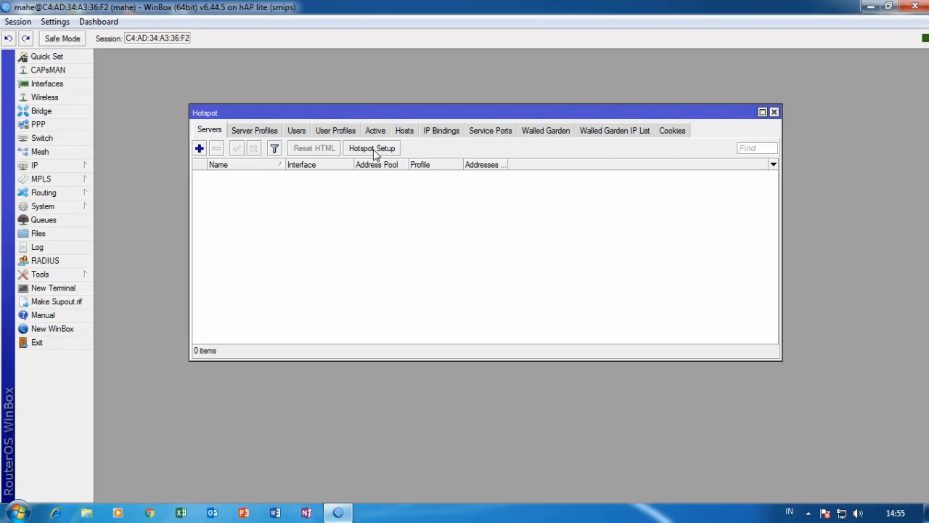
left_click(372, 148)
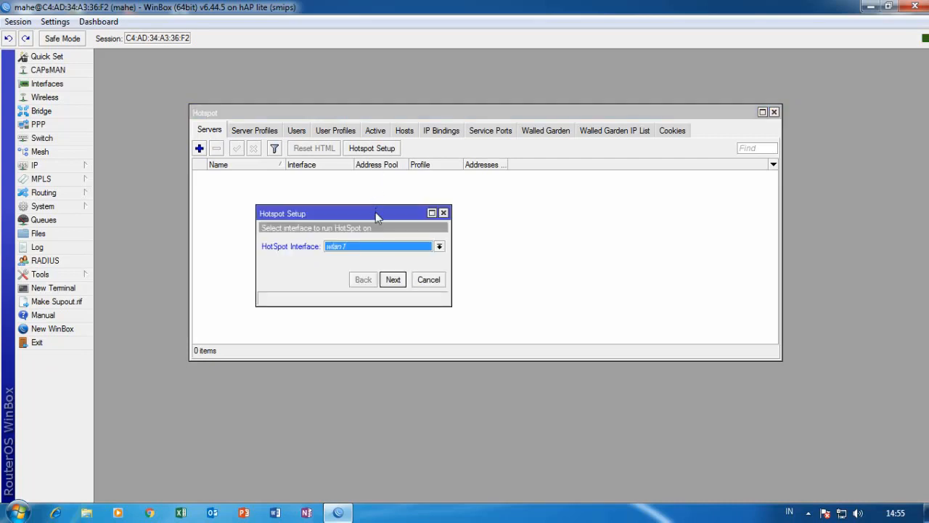
Set the hotspot on ether4-hotspot at 30.30.30.1/24 with pool 30.30.30.100–30.30.30.254.
left_click_drag(376, 217, 378, 187)
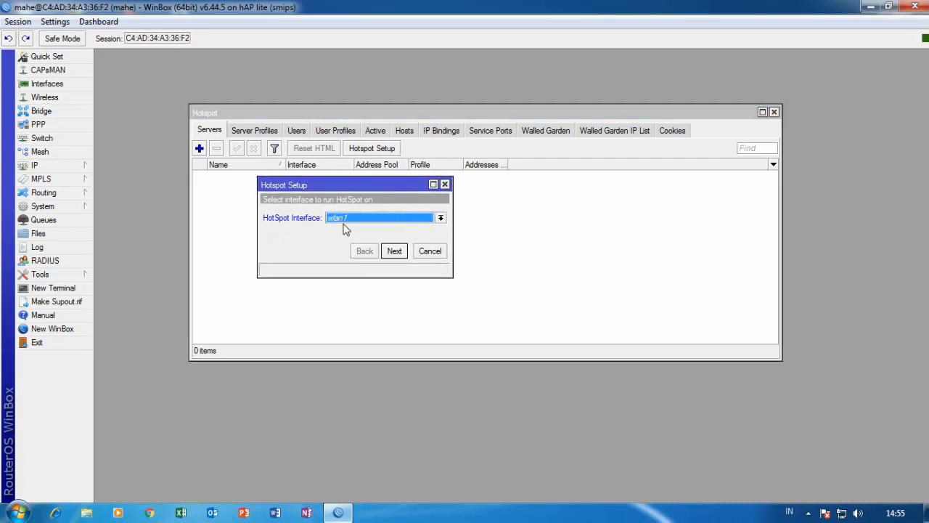
left_click(441, 218)
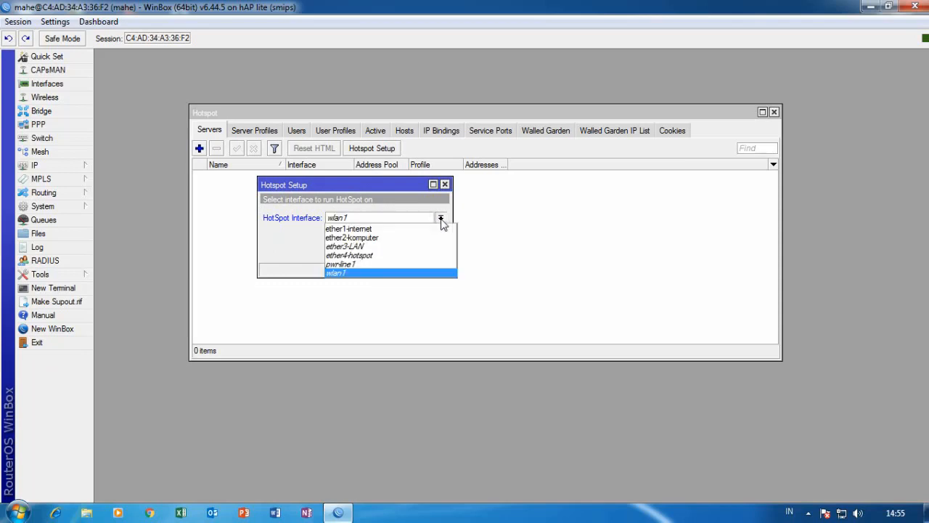
left_click(347, 257)
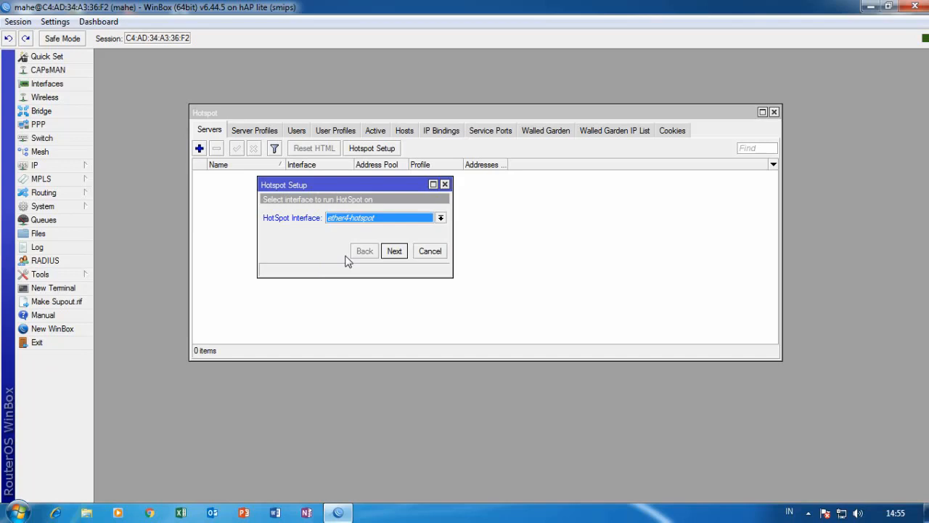
left_click(396, 254)
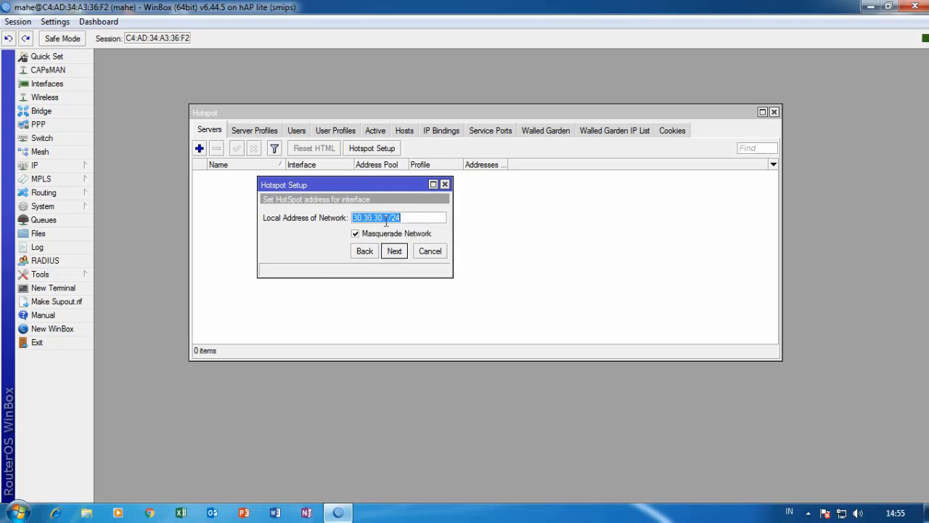
left_click(401, 251)
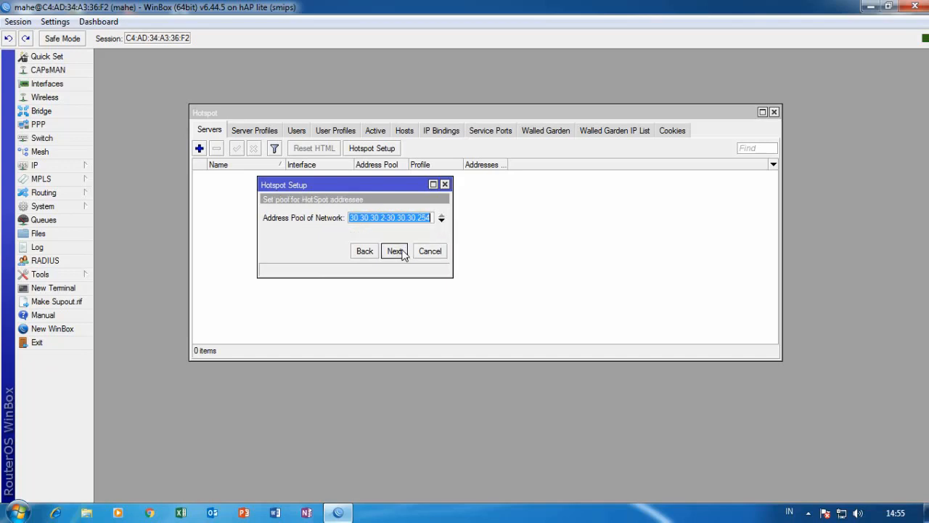
left_click(385, 217)
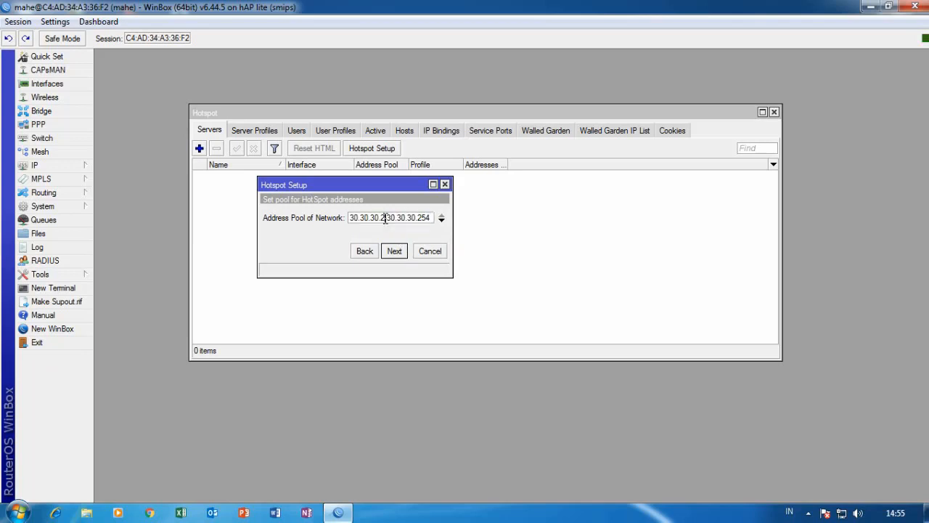
key("BackSpace")
type("100")
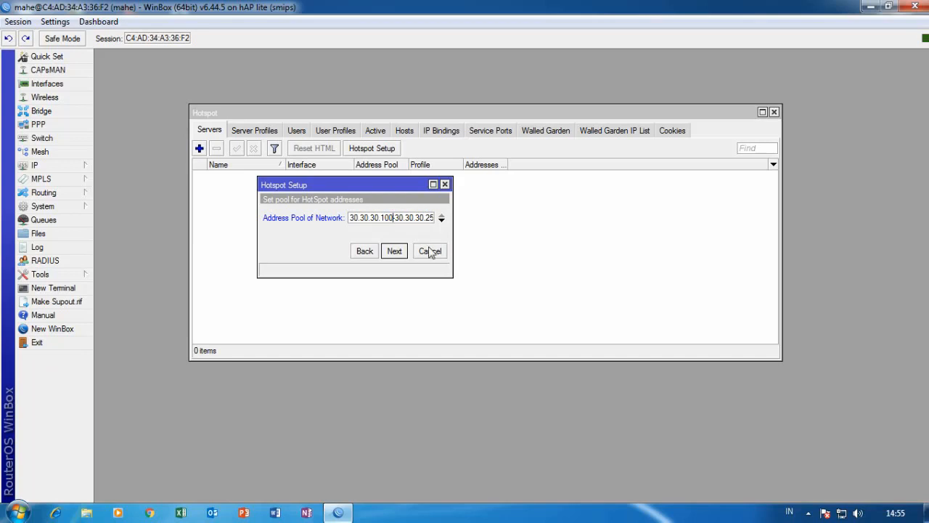
left_click(394, 250)
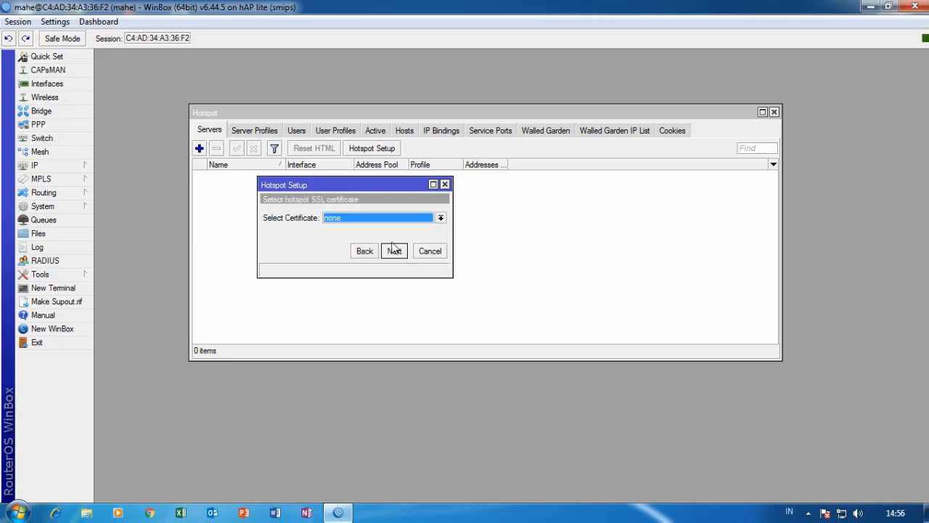
Skip certificate and SMTP, keep DNS 8.8.8.8/8.8.4.4, use DNS name mahe.net and an admin user.
left_click(393, 250)
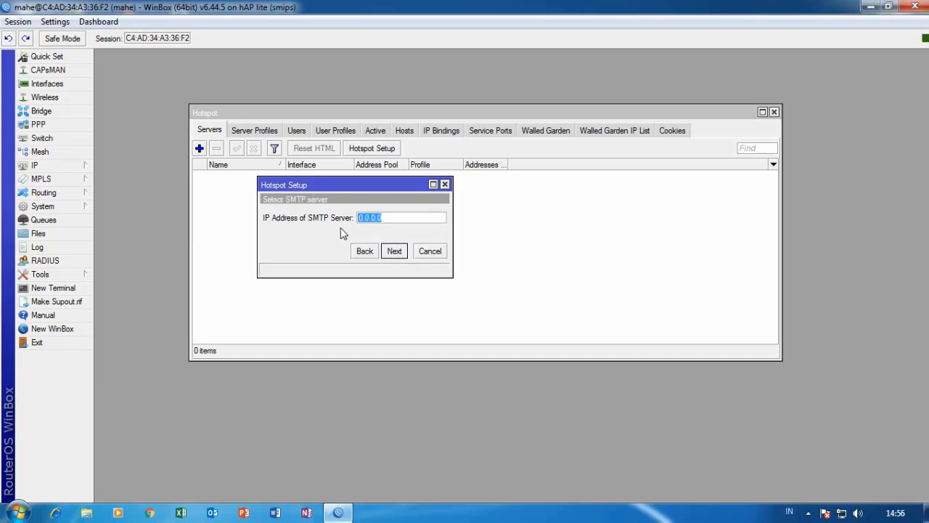
left_click(394, 250)
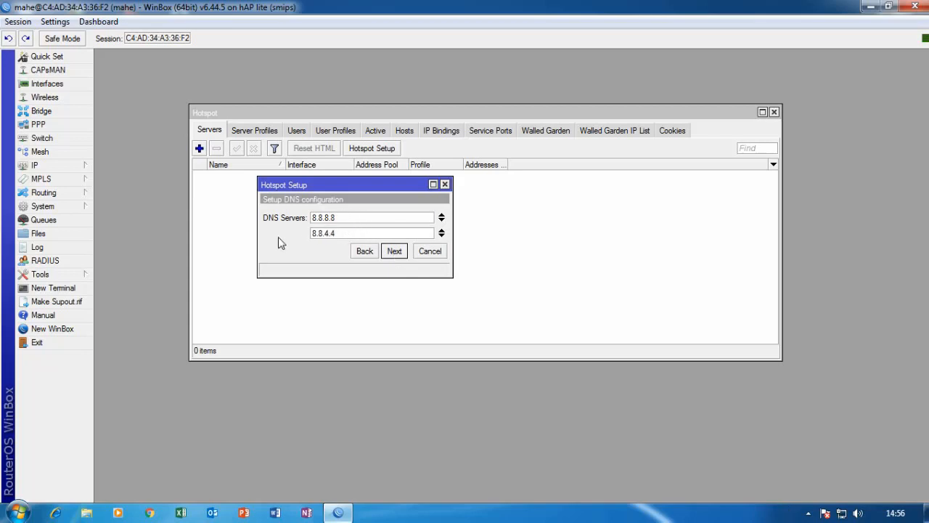
left_click(393, 255)
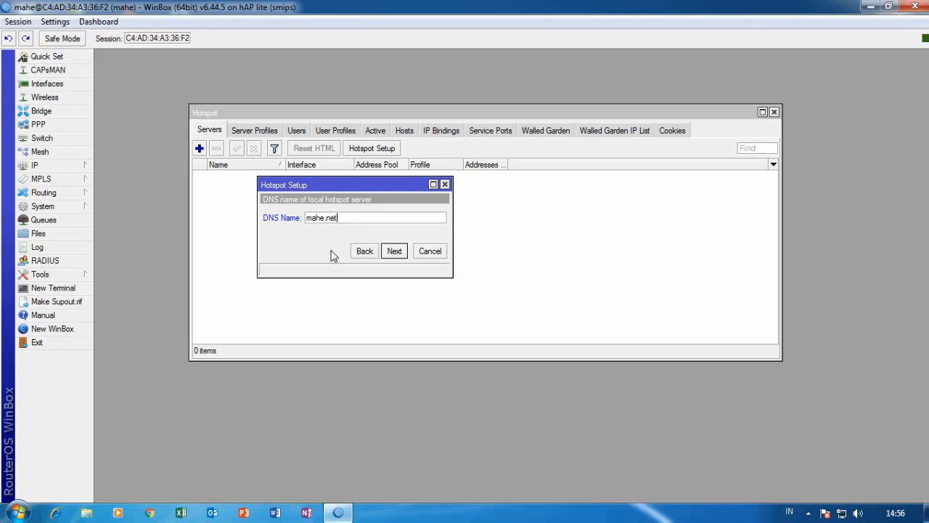
left_click(395, 251)
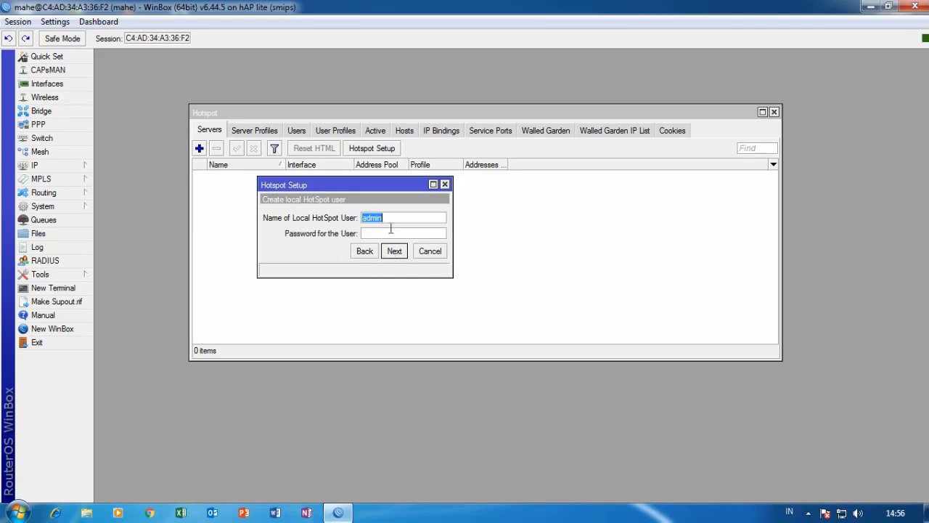
left_click(390, 232)
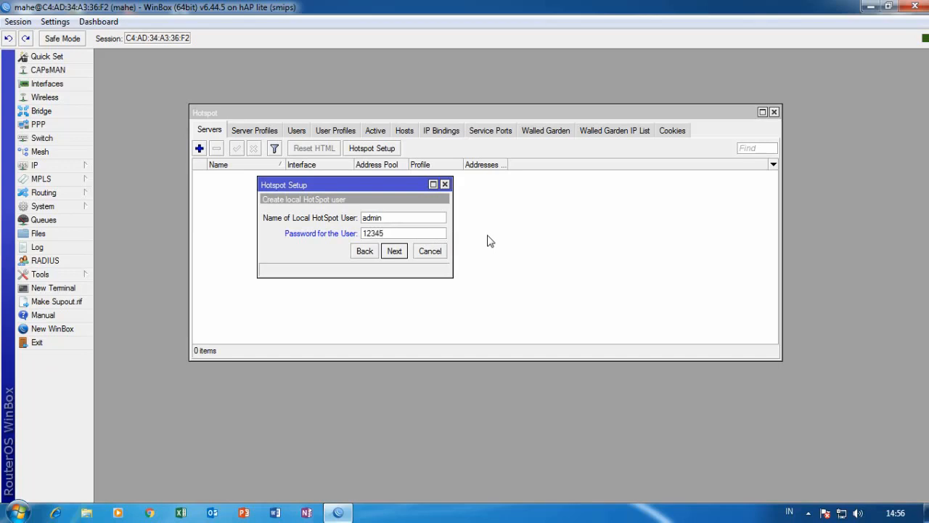
left_click(402, 255)
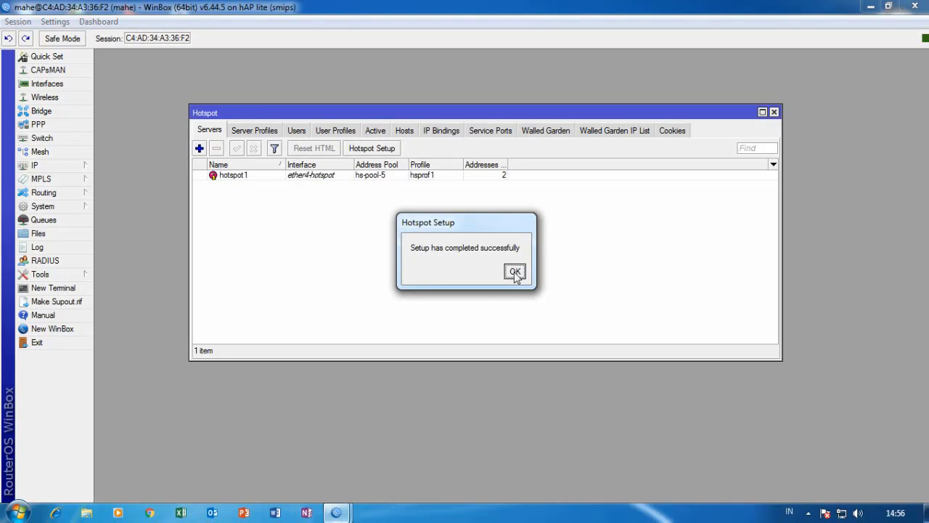
left_click(514, 273)
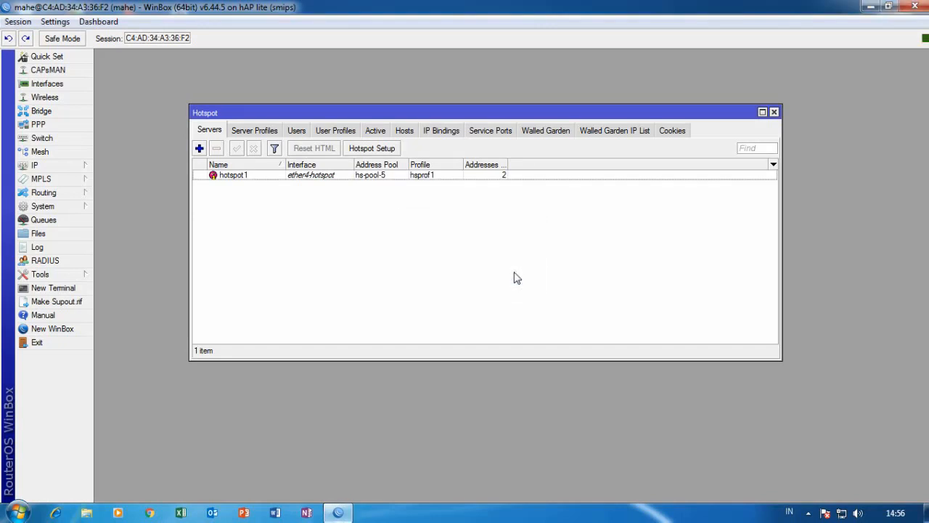
left_click(272, 132)
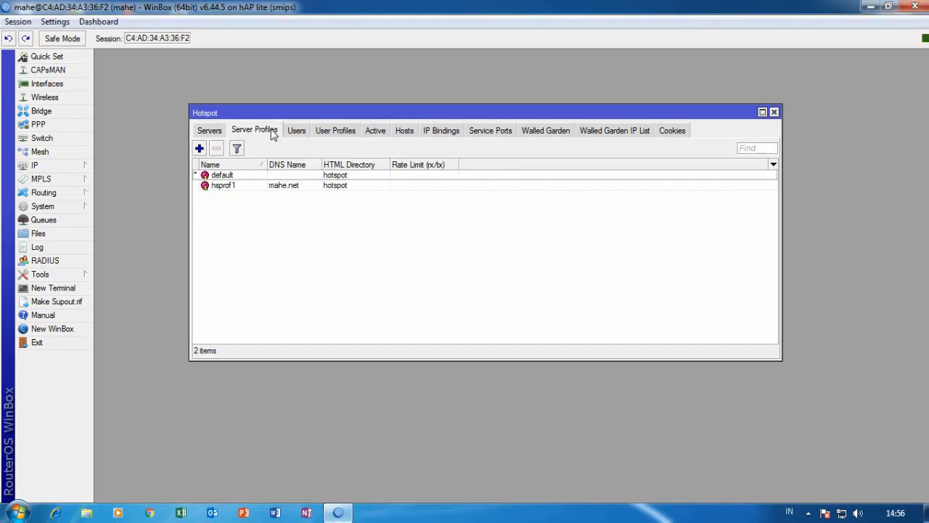
Enable MAC, HTTP PAP, HTTPS and MAC Cookie logins on hsprof1, with Cookie and Trial off, and save.
double_click(293, 187)
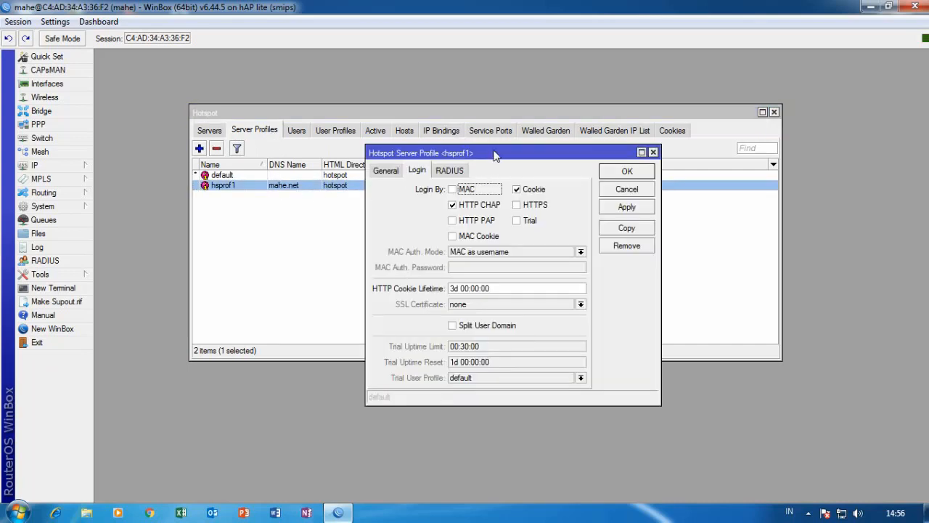
left_click_drag(496, 154, 488, 108)
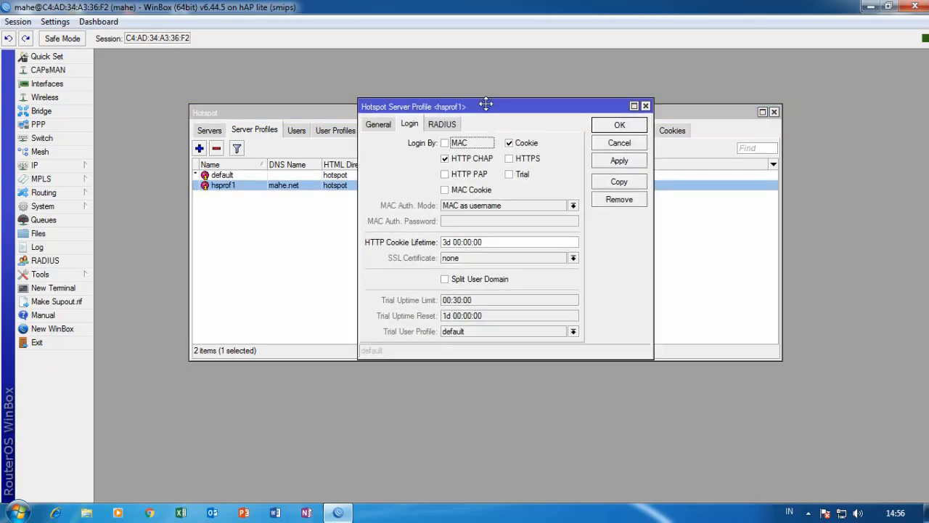
left_click(445, 143)
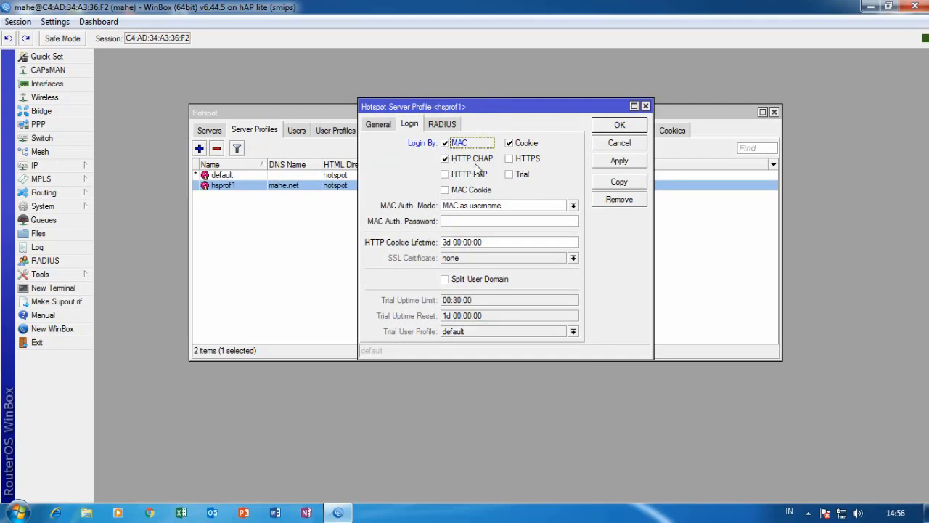
left_click(444, 175)
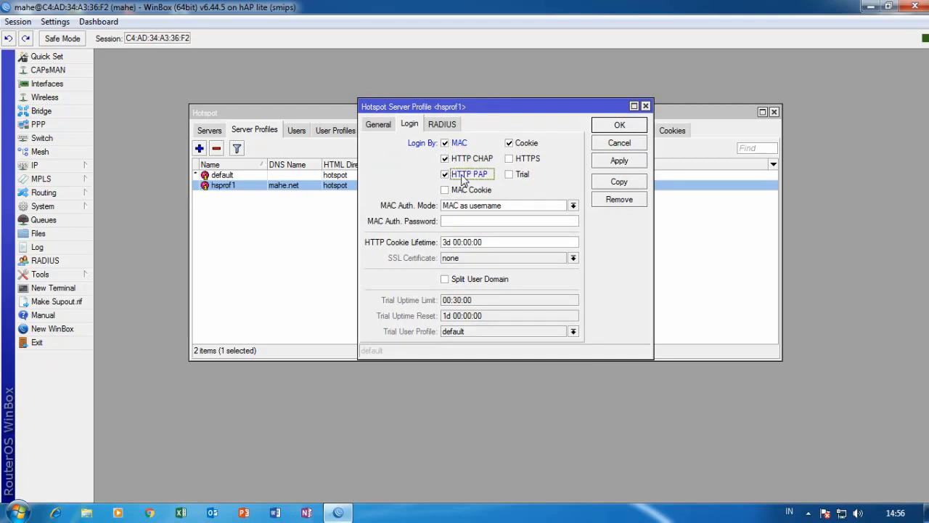
left_click(447, 192)
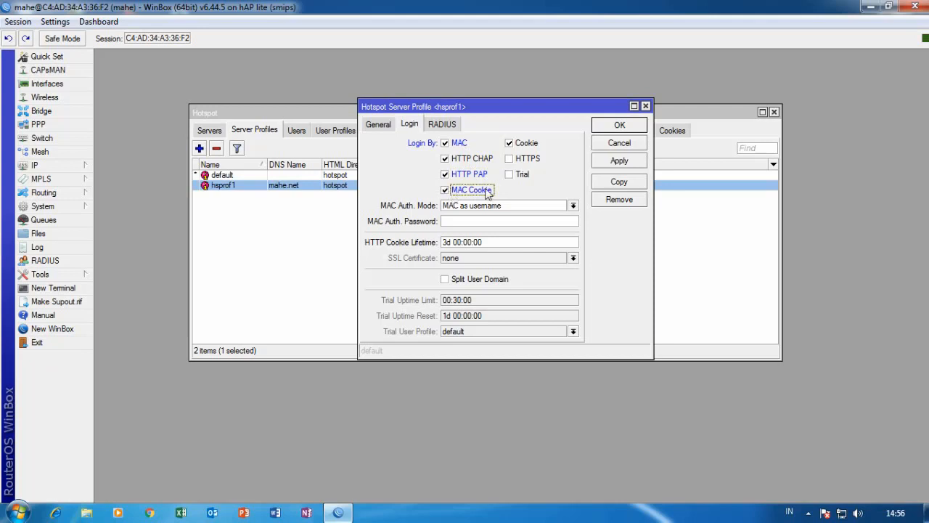
left_click(510, 144)
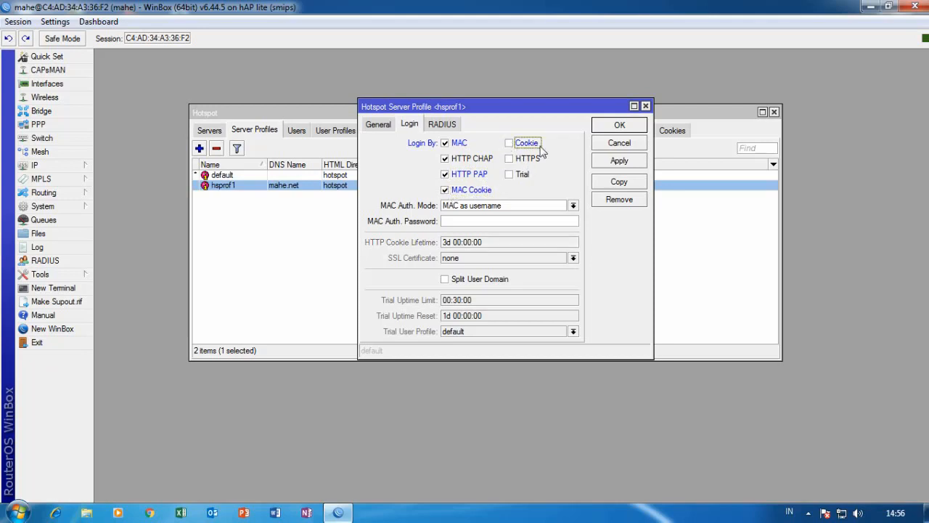
left_click(510, 159)
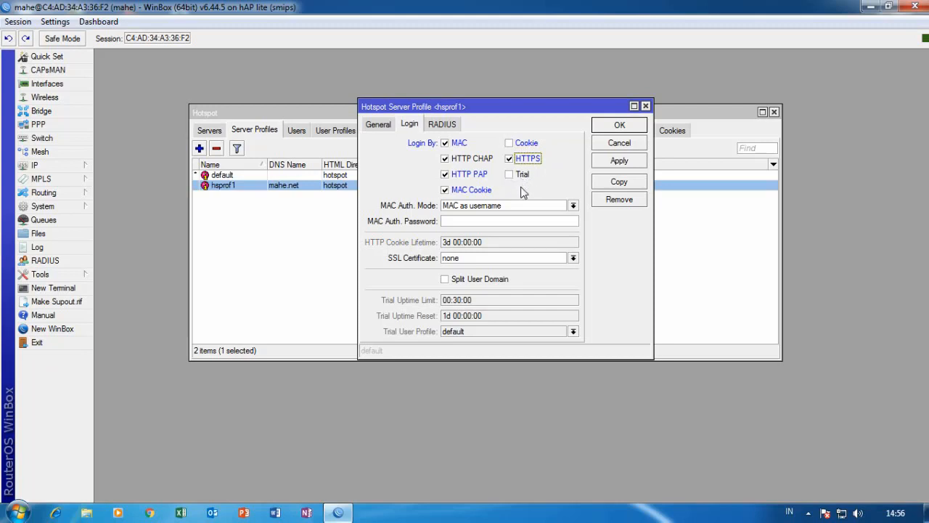
left_click(510, 175)
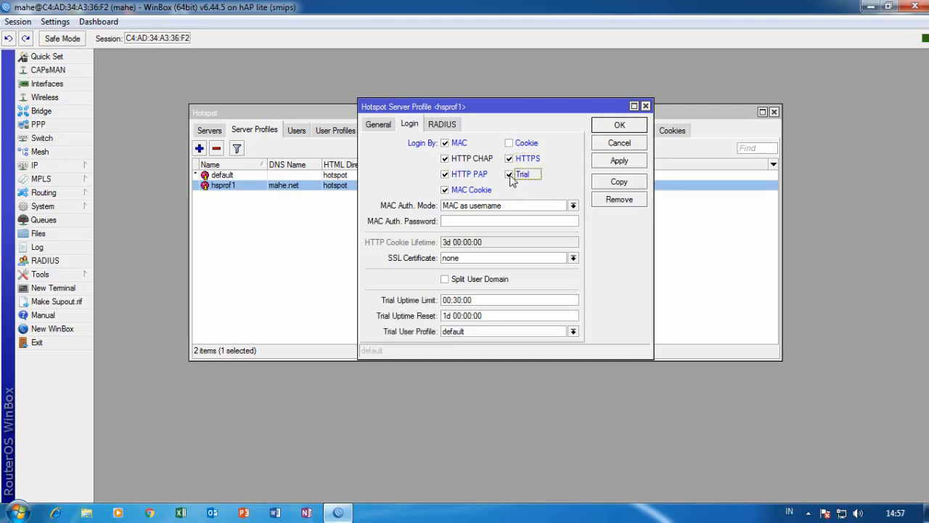
left_click(509, 175)
left_click(624, 161)
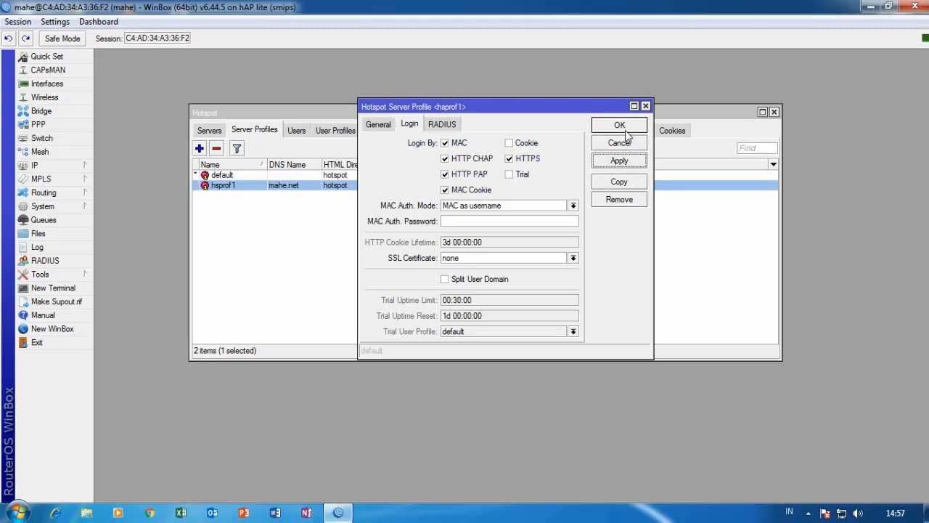
left_click(629, 128)
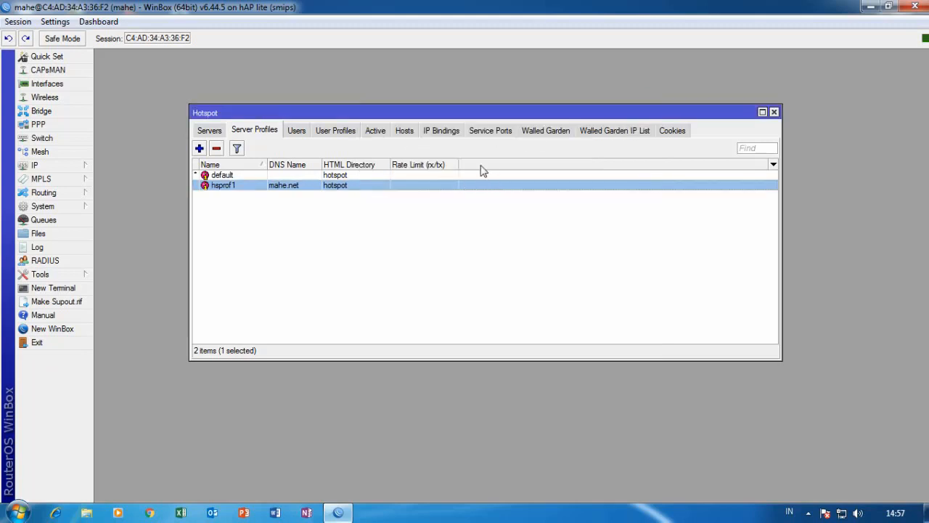
left_click(350, 131)
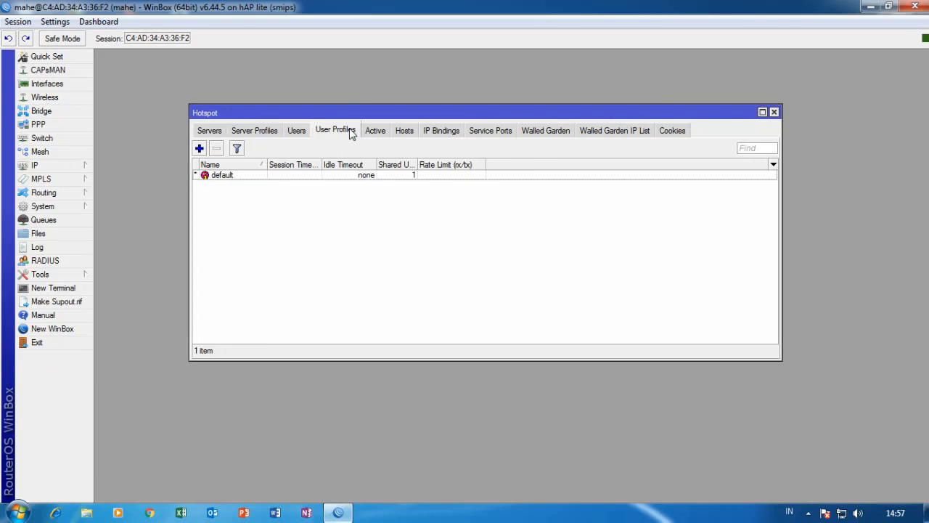
Add user profile 2mb with a 2m/2m rate limit, apply and save it.
left_click(199, 149)
left_click_drag(511, 106, 499, 112)
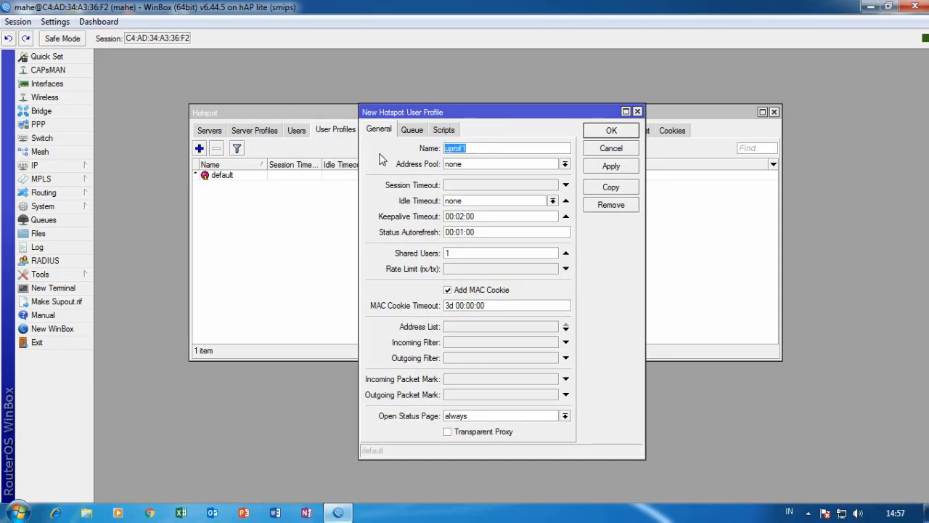
type("2mb")
left_click(453, 268)
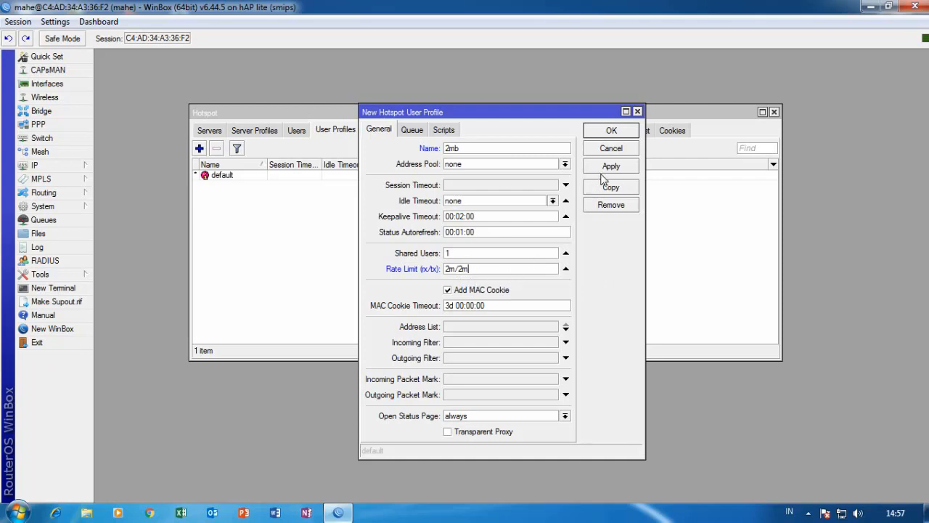
left_click(414, 133)
left_click(446, 132)
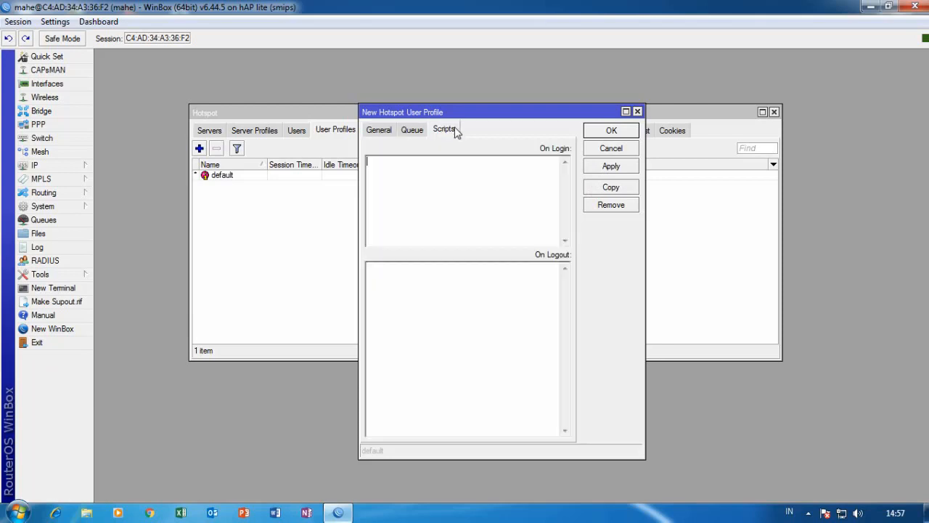
left_click(390, 132)
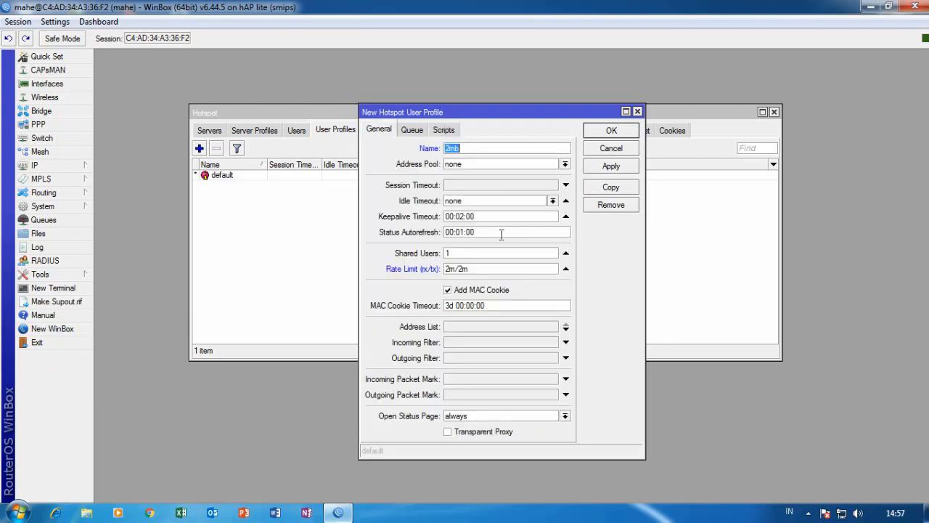
left_click(612, 167)
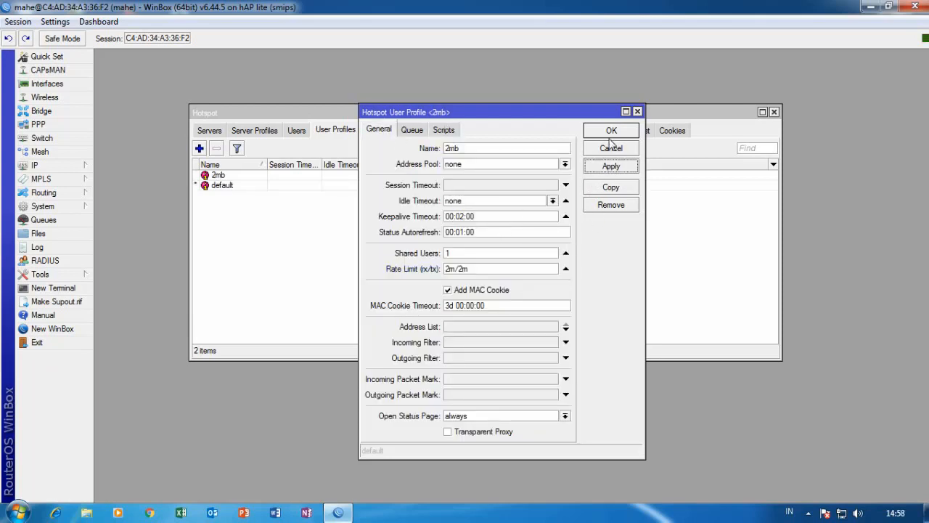
left_click(611, 133)
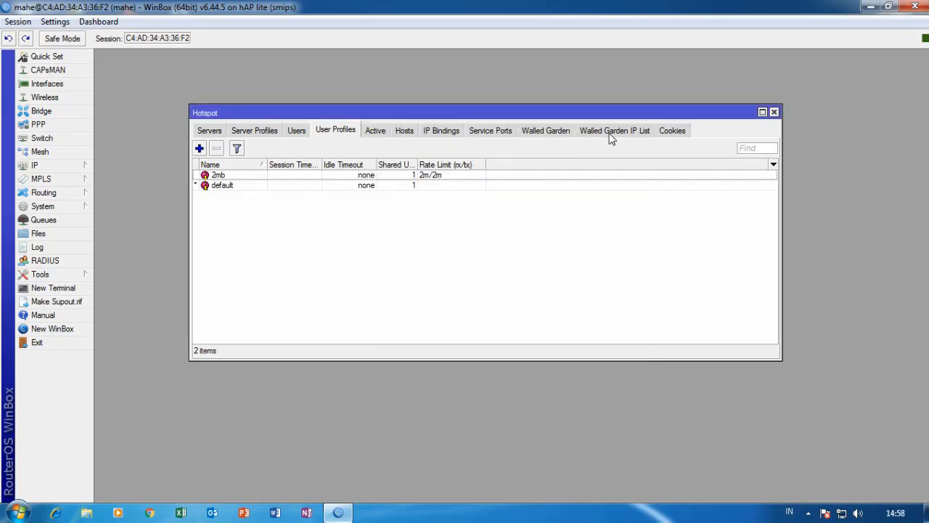
left_click(303, 133)
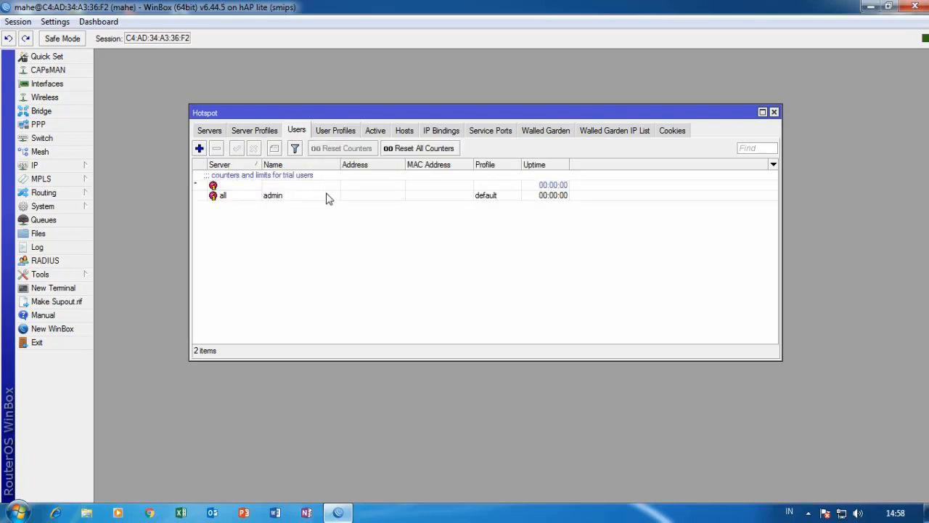
Add a new hotspot user and enter its login name and password.
left_click(199, 150)
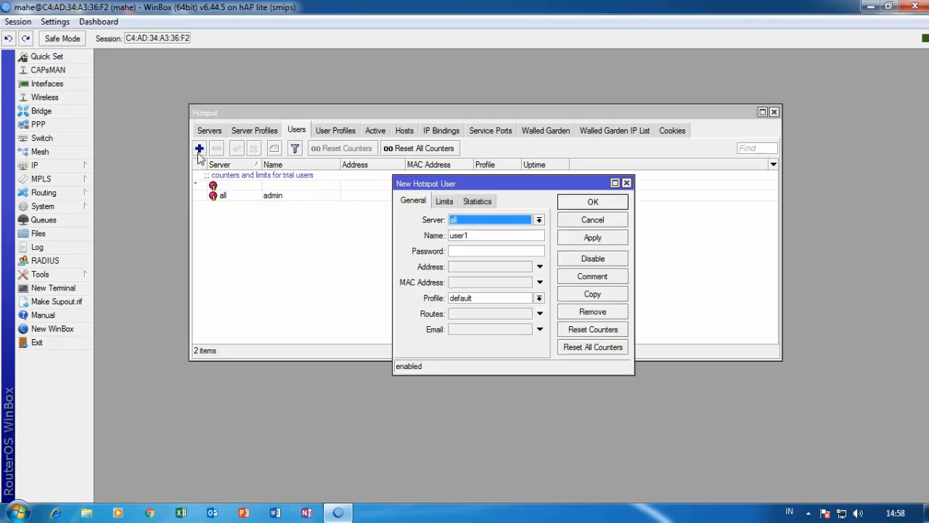
left_click_drag(576, 184, 532, 148)
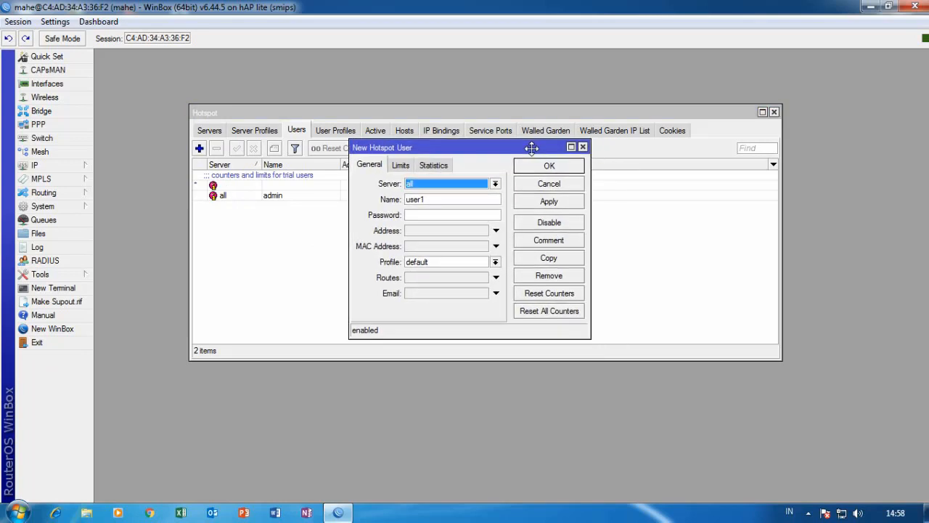
left_click(496, 184)
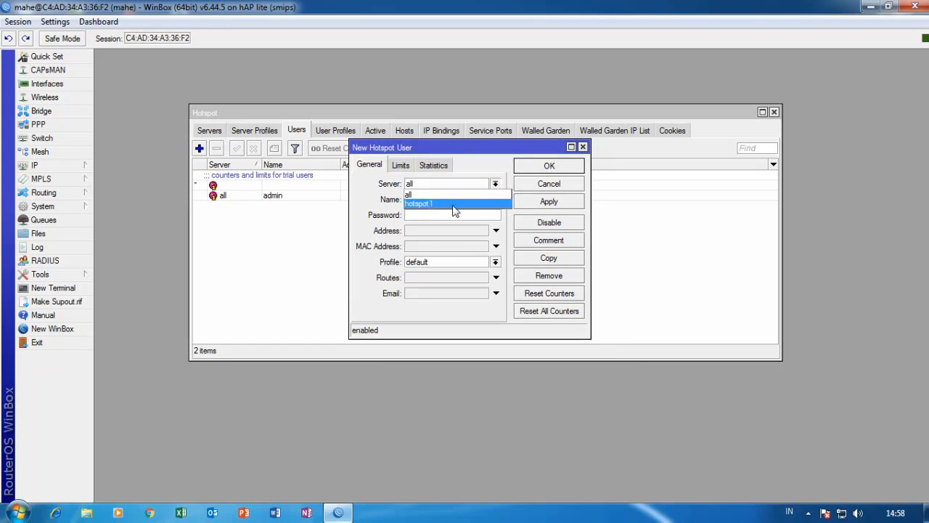
left_click(453, 204)
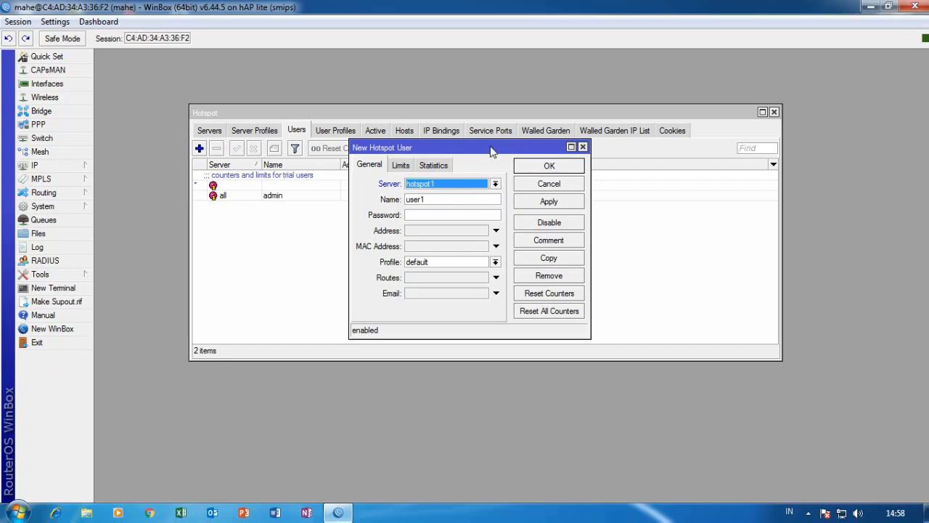
left_click_drag(492, 148, 561, 101)
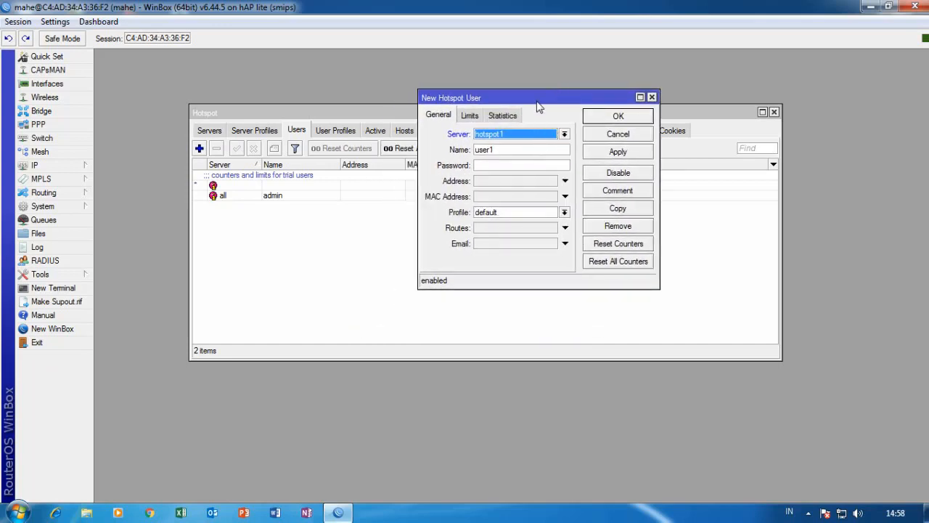
left_click_drag(540, 99, 497, 143)
left_click_drag(484, 194, 349, 194)
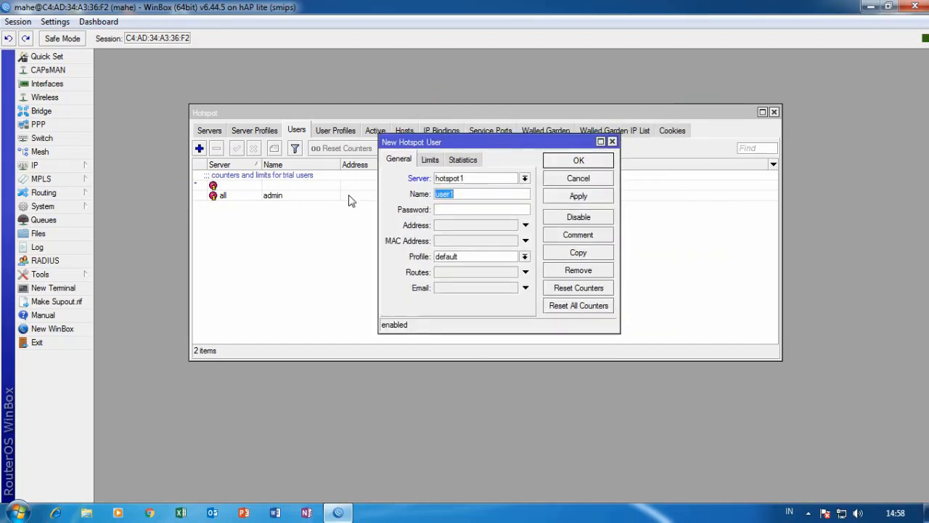
type("mahe1")
left_click(473, 208)
type("12345")
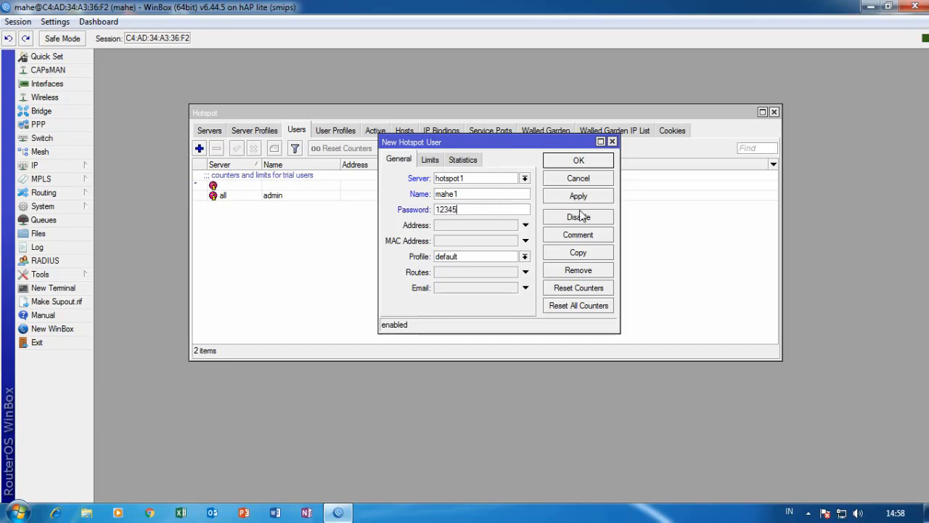
Give the user the 2mb profile on all servers, save it, and close the Hotspot window.
left_click(525, 257)
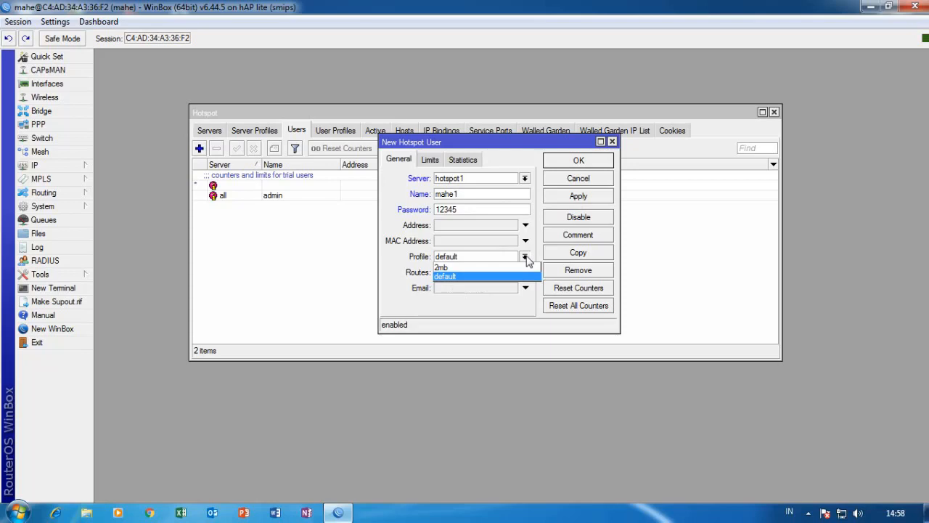
left_click(443, 268)
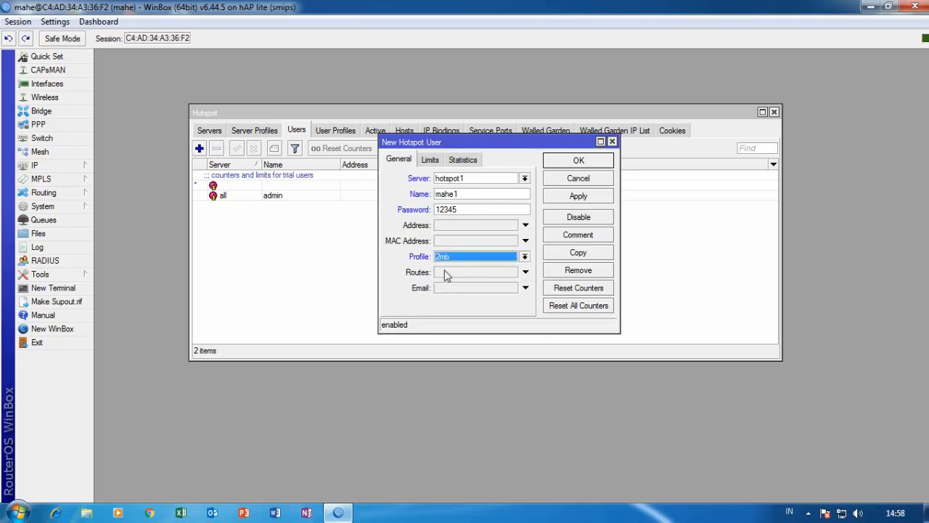
left_click(525, 178)
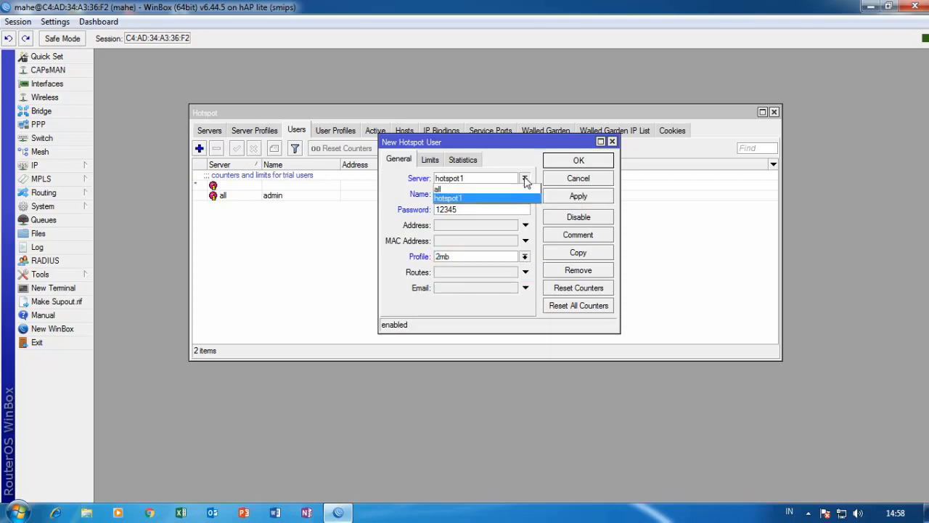
left_click(448, 190)
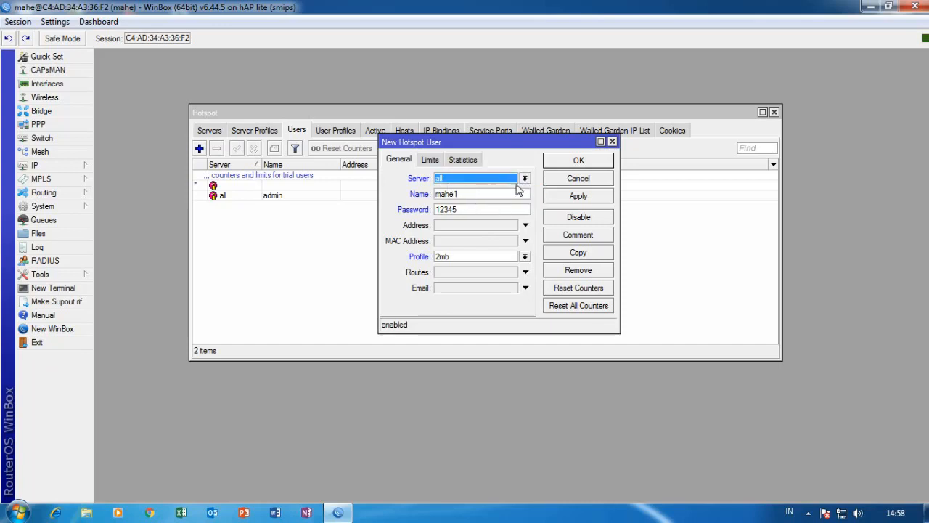
left_click_drag(538, 141, 505, 107)
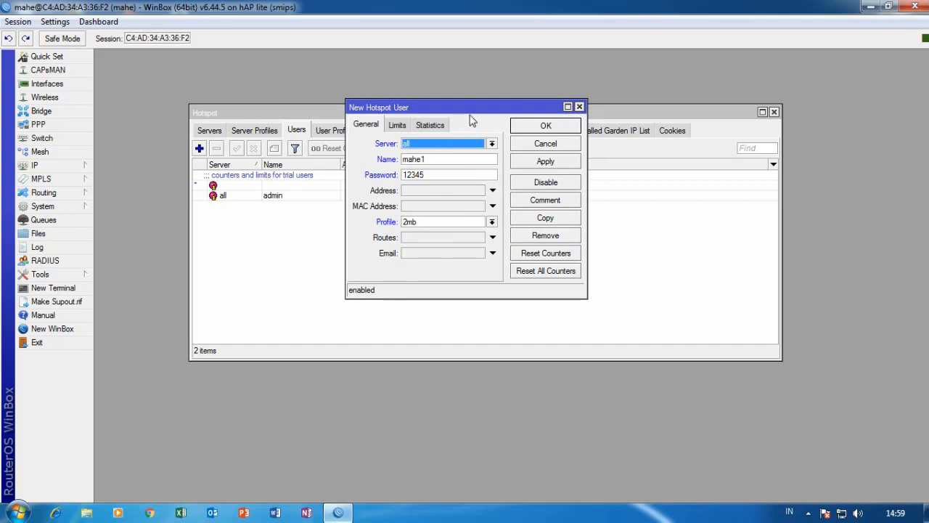
left_click_drag(471, 113, 475, 151)
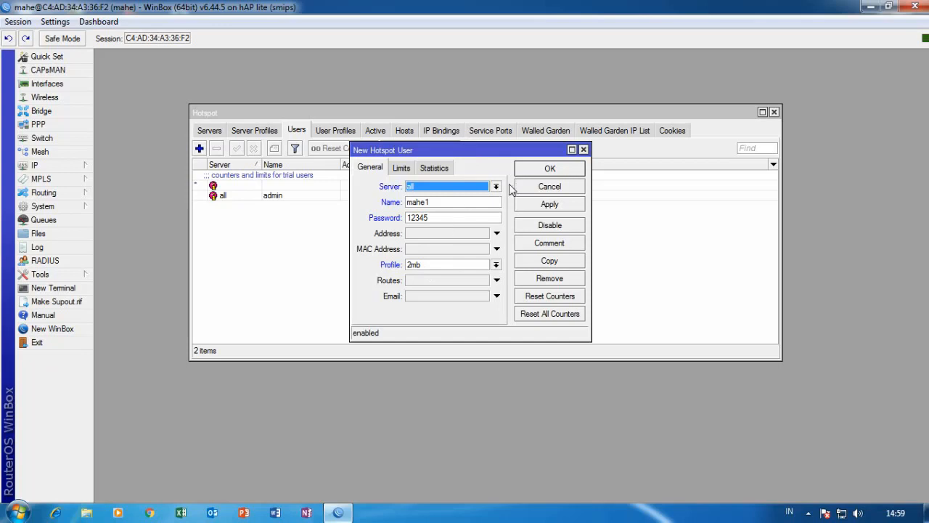
left_click(554, 205)
left_click(560, 172)
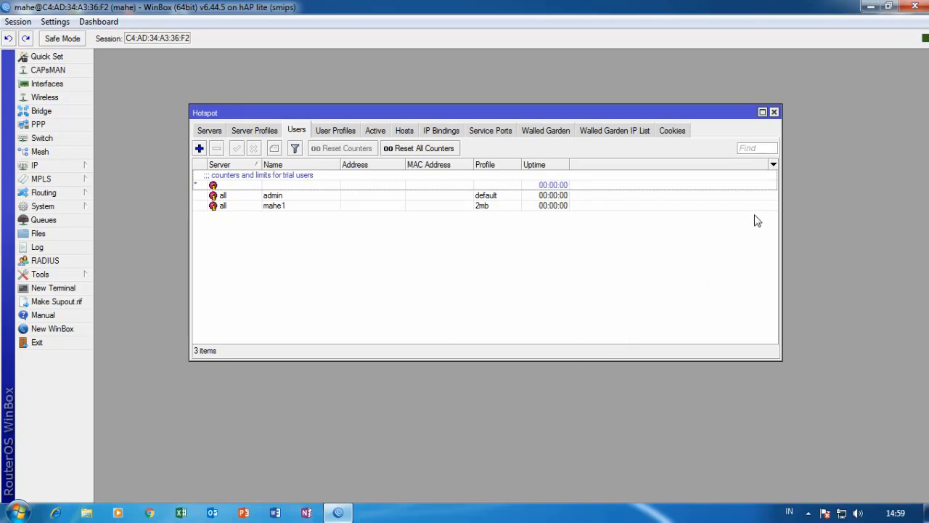
left_click(774, 113)
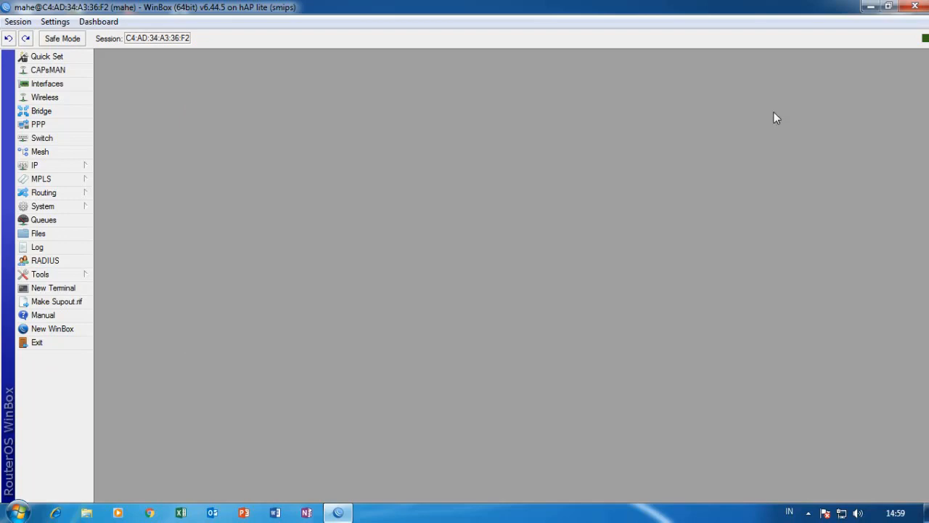
Preview the WhatsApp photo of the router wiring in Photo Viewer, then close it.
left_click(869, 7)
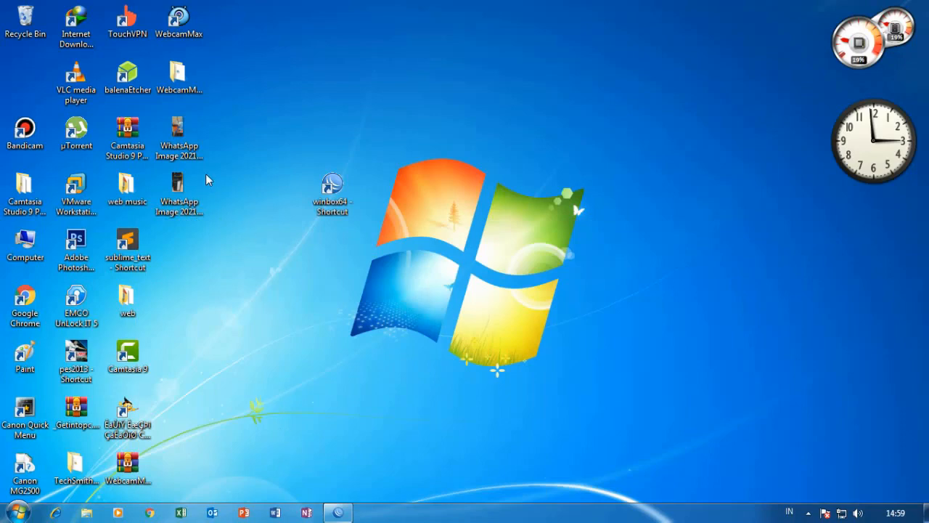
right_click(194, 137)
left_click(218, 139)
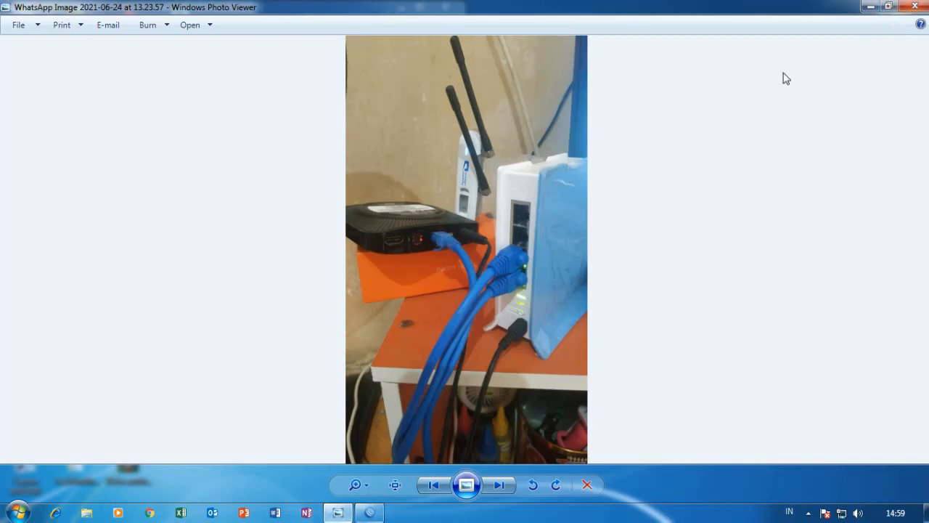
left_click(918, 14)
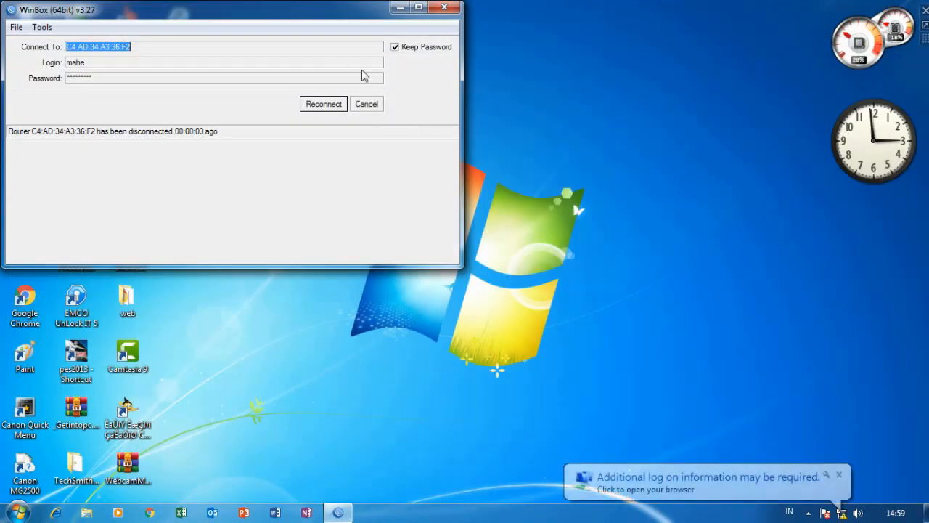
Rescan neighbors, connect to the router at 30.30.30.1, and close its Interface List.
left_click_drag(339, 19, 589, 86)
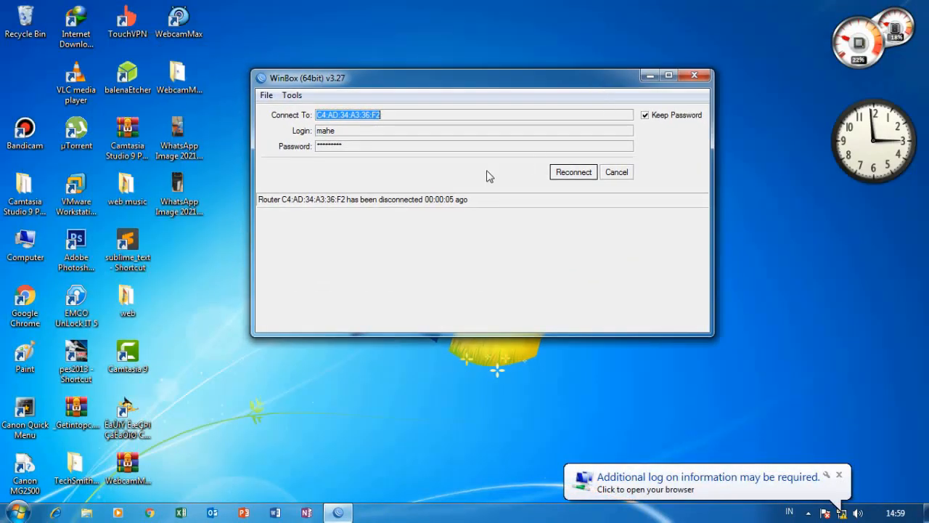
left_click(617, 172)
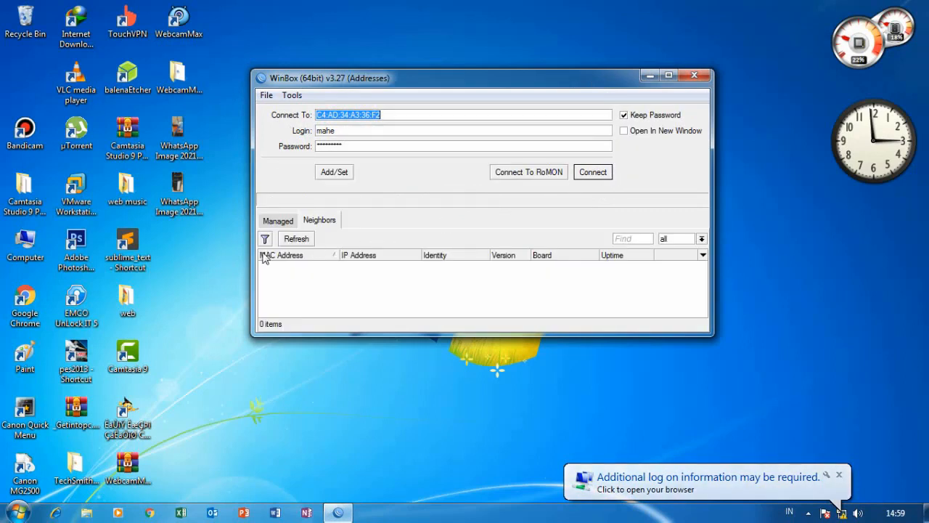
left_click(294, 239)
left_click(294, 239)
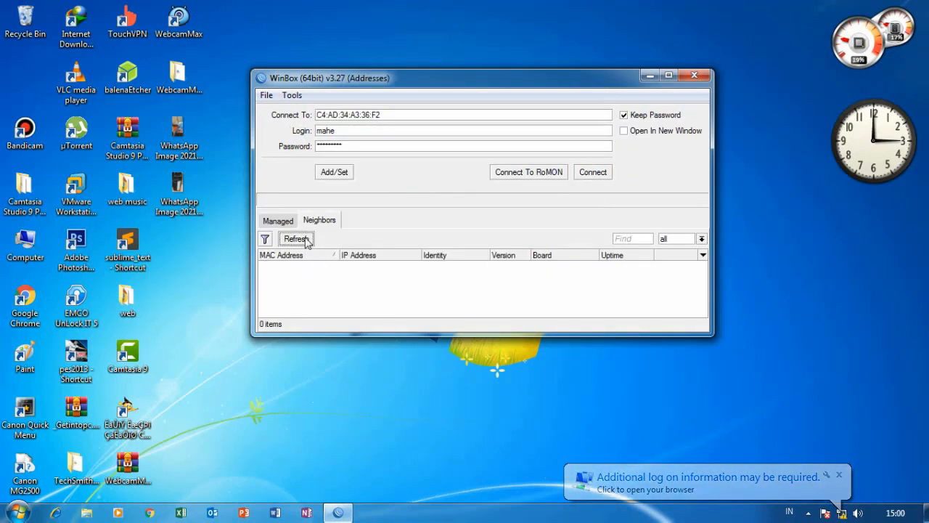
left_click(829, 359)
left_click(301, 265)
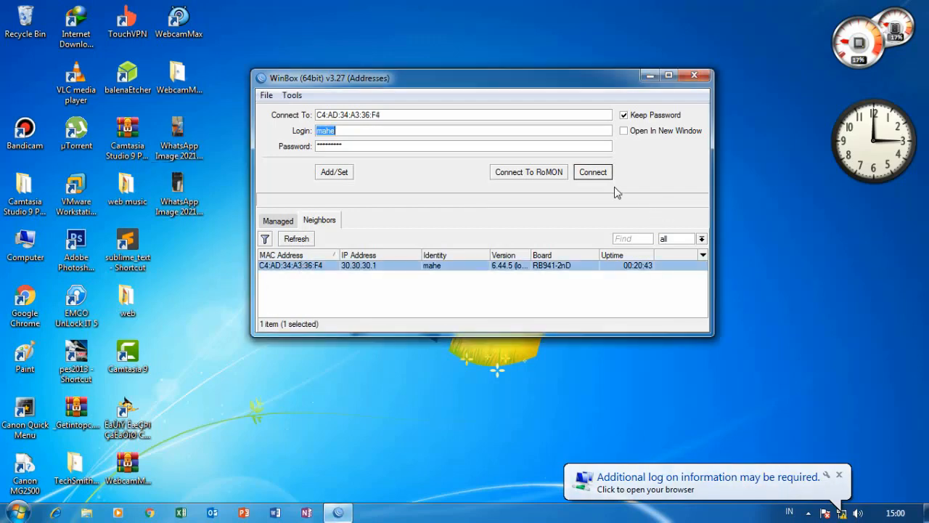
left_click(592, 172)
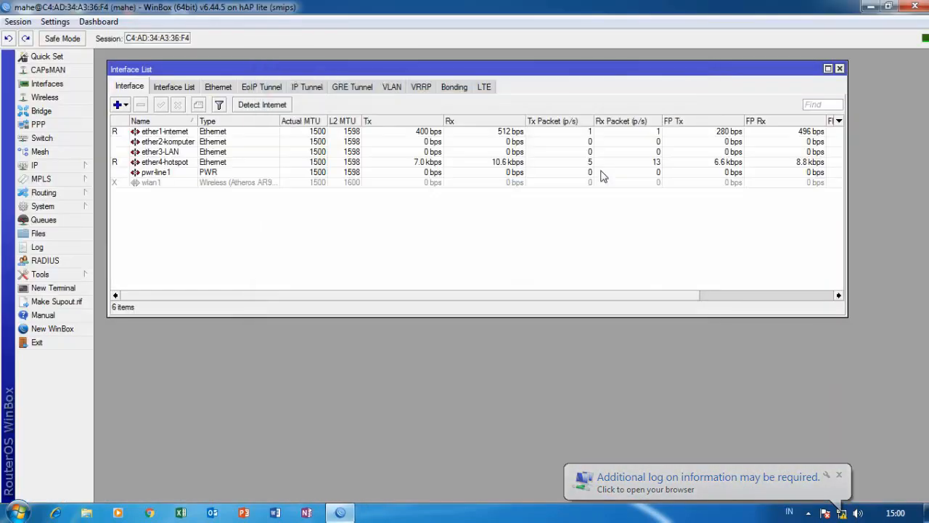
left_click(839, 69)
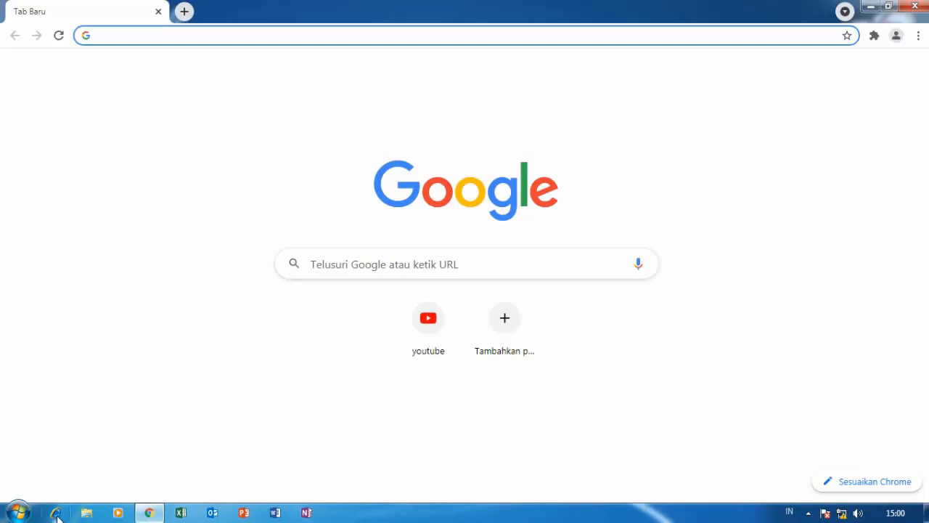
left_click(57, 514)
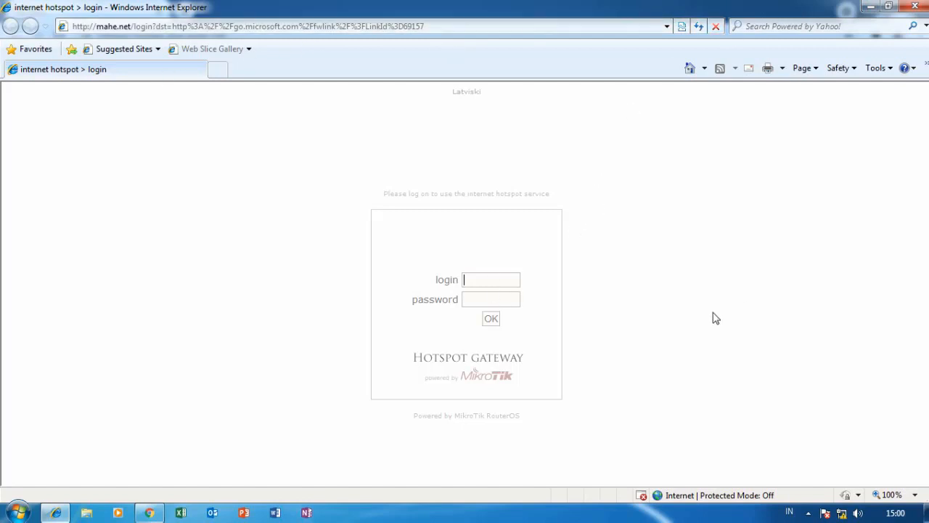
Sign in on the hotspot login page with the credentials, then close Internet Explorer once MSN loads.
type("a")
key("Return")
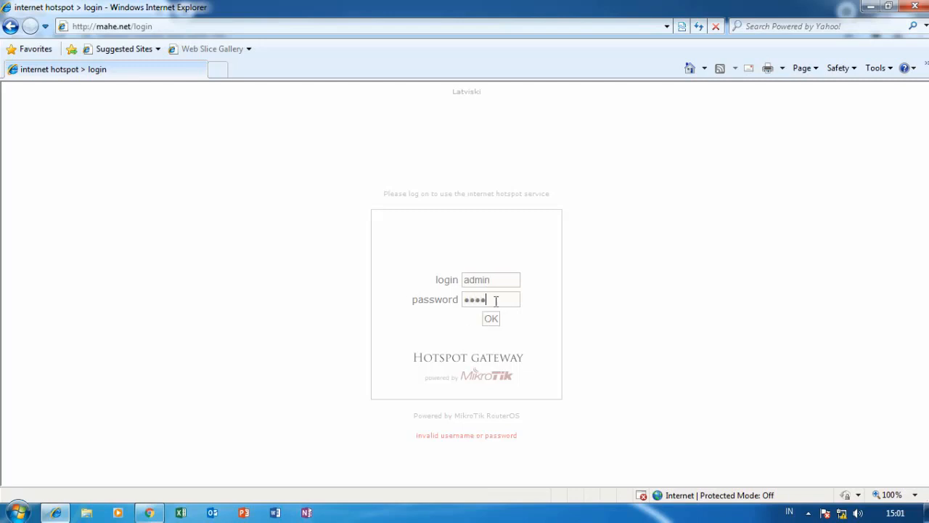
left_click(492, 318)
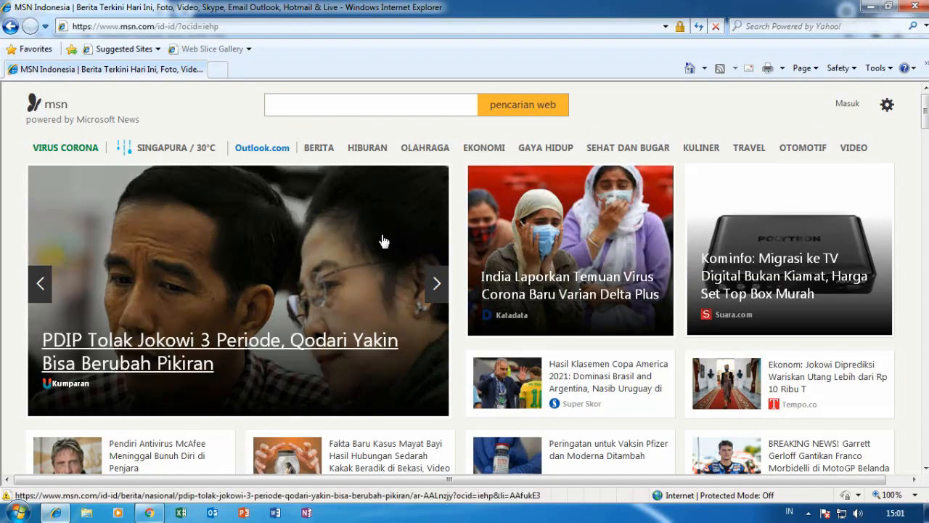
left_click(914, 7)
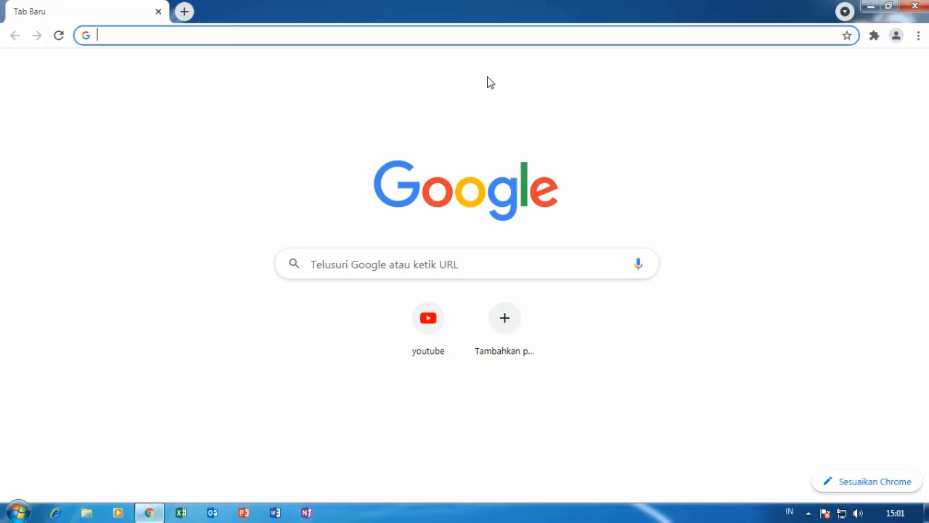
Load YouTube from Chrome's New Tab shortcut tile through the hotspot, then close Chrome.
left_click(408, 318)
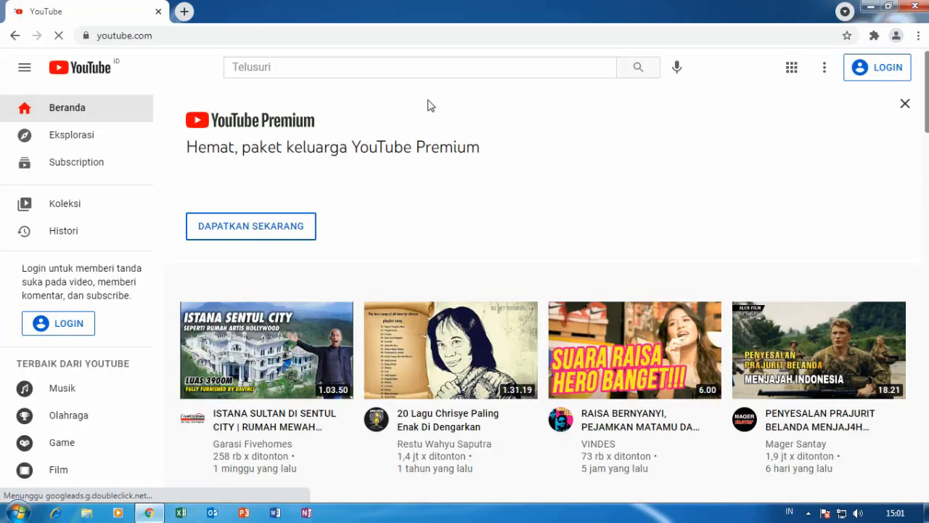
scroll(571, 240, "down", 8)
scroll(571, 239, "up", 8)
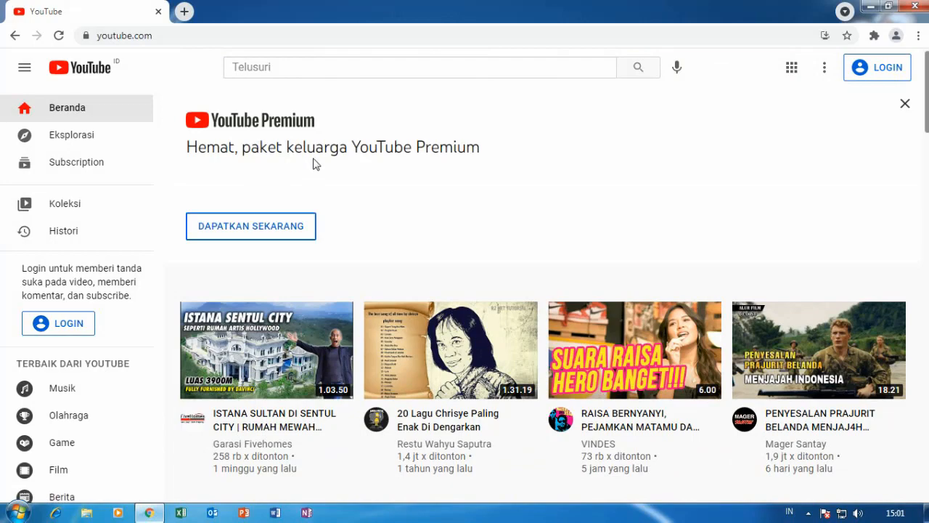
left_click(912, 7)
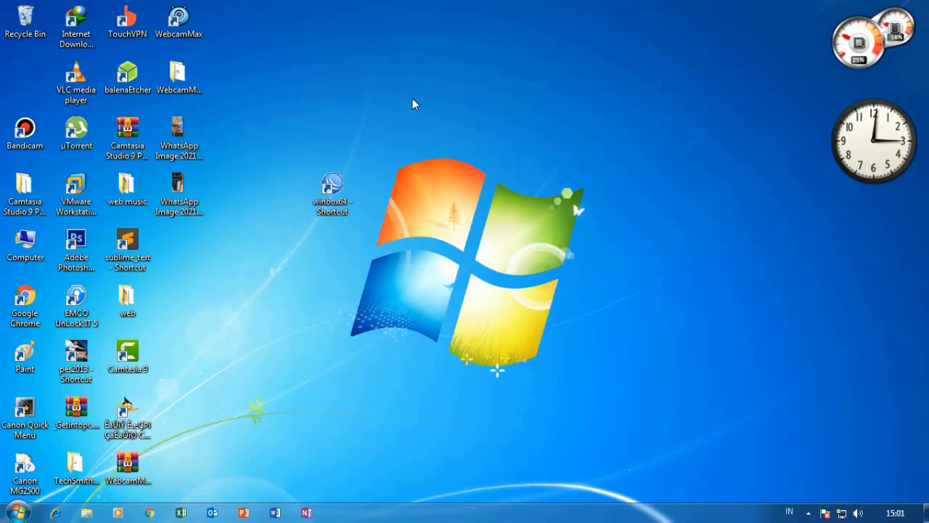
Relaunch WinBox from the winbox64 shortcut and connect to the discovered hAP lite router.
right_click(327, 191)
left_click(367, 206)
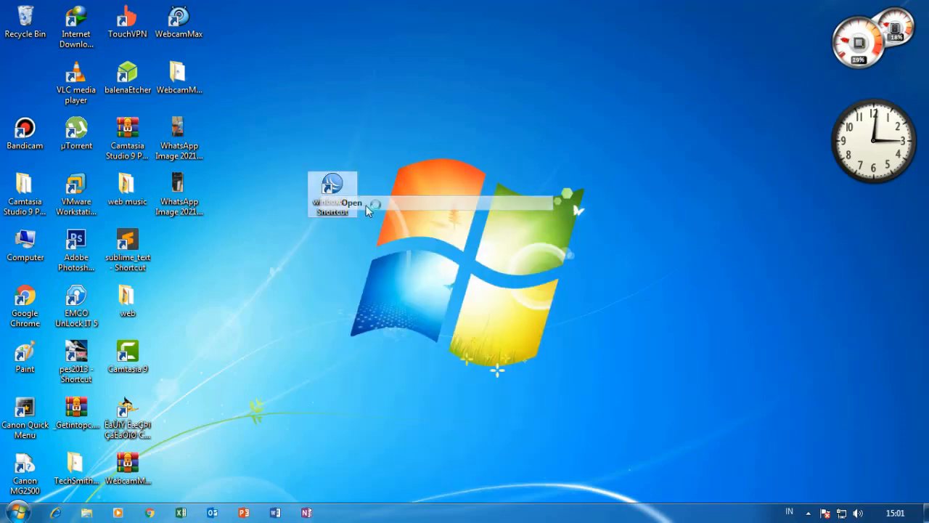
left_click(298, 266)
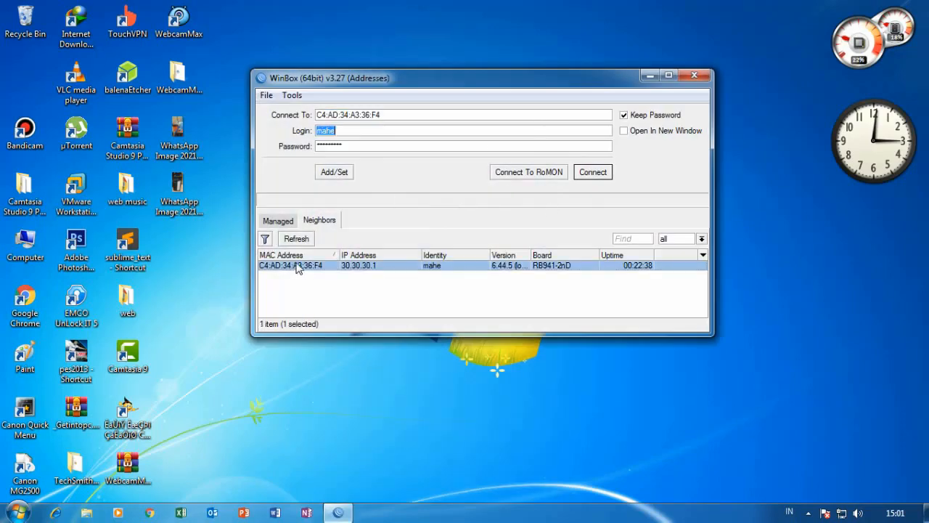
left_click(596, 175)
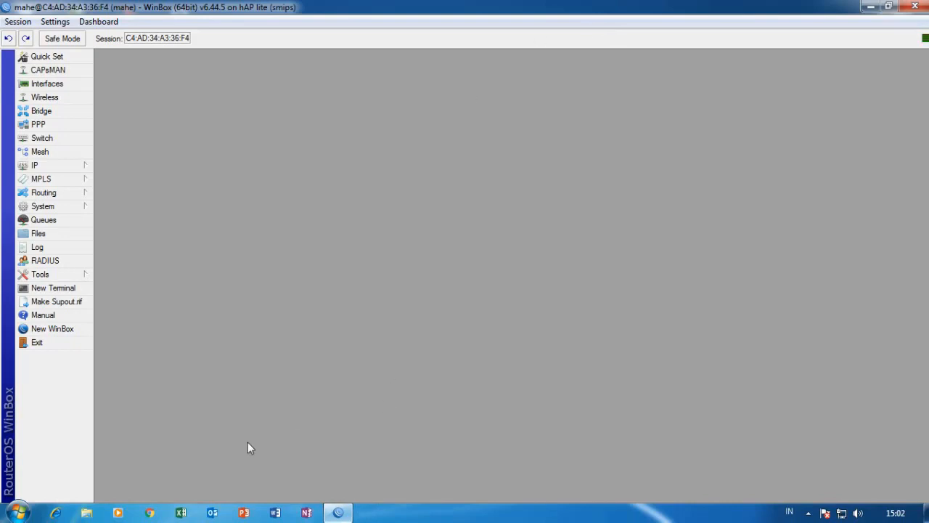
left_click(150, 514)
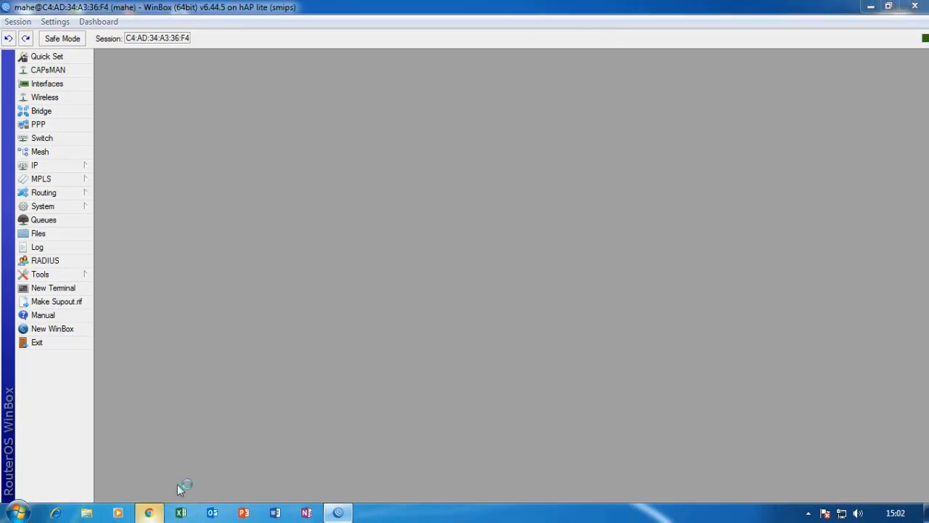
Go to mahe.net in Chrome to open the hotspot status page.
left_click(219, 35)
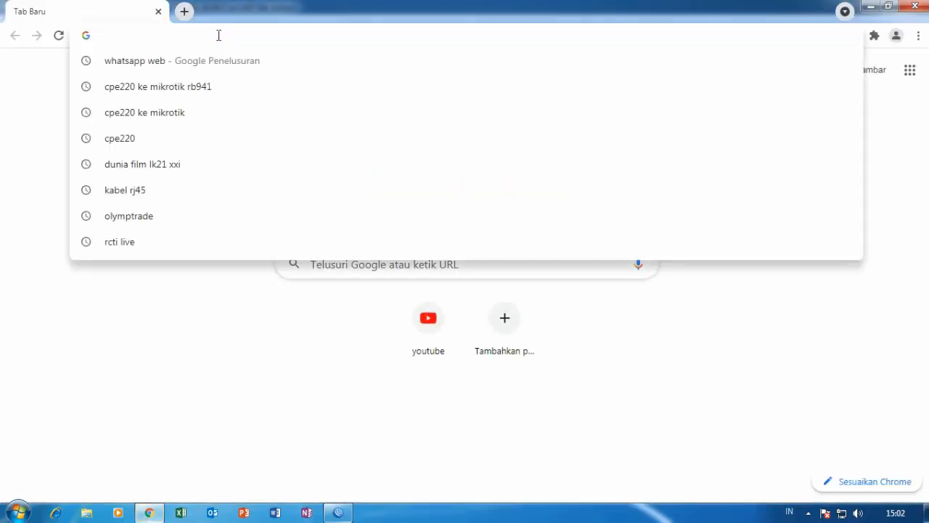
type("mahe")
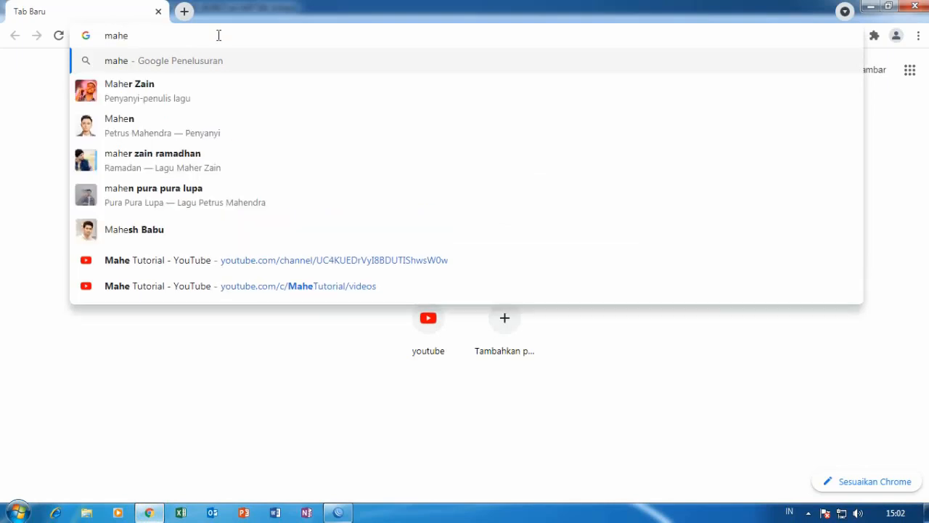
type(".net")
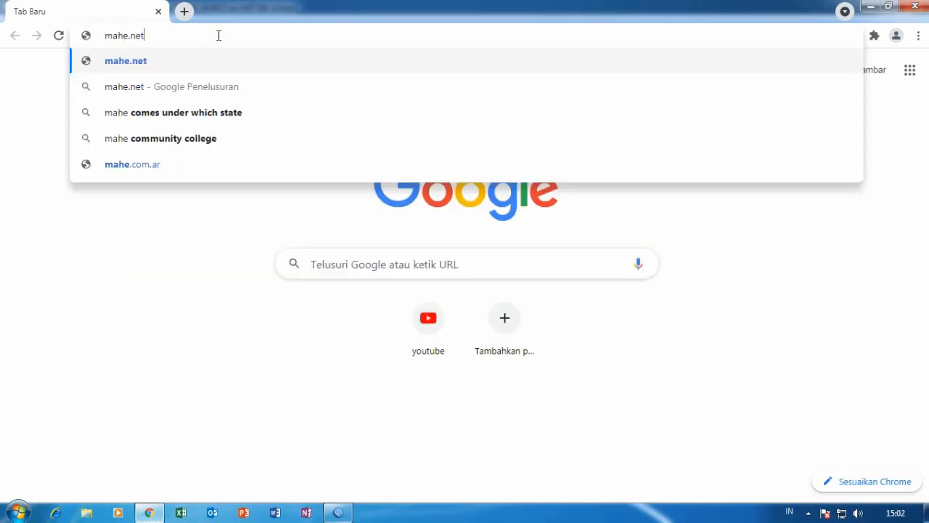
key("Return")
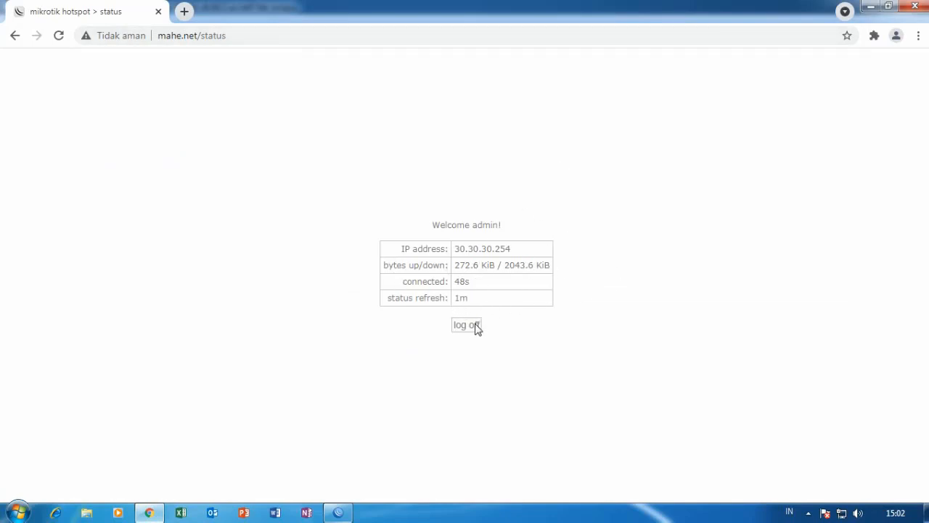
In a new tab, search Google for speedtest and open the Speedtest by Ookla site.
left_click(184, 13)
left_click(197, 37)
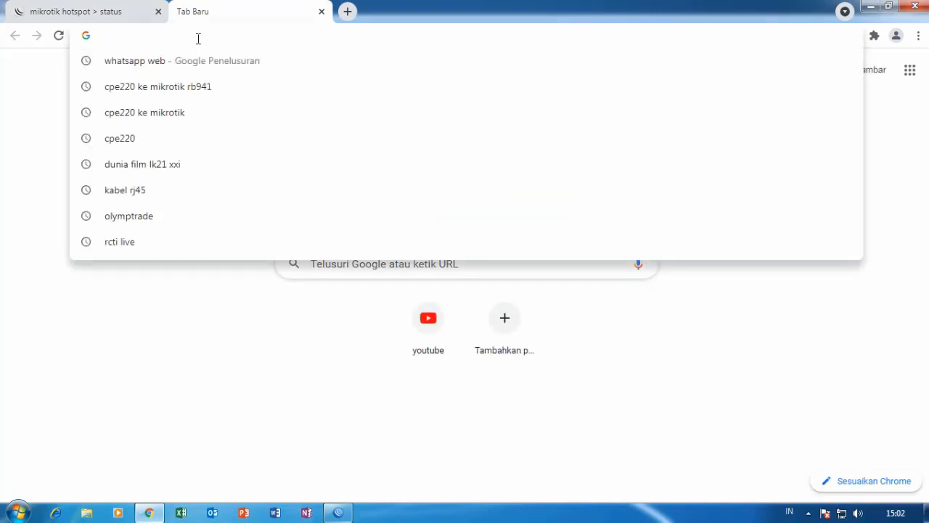
type("spe")
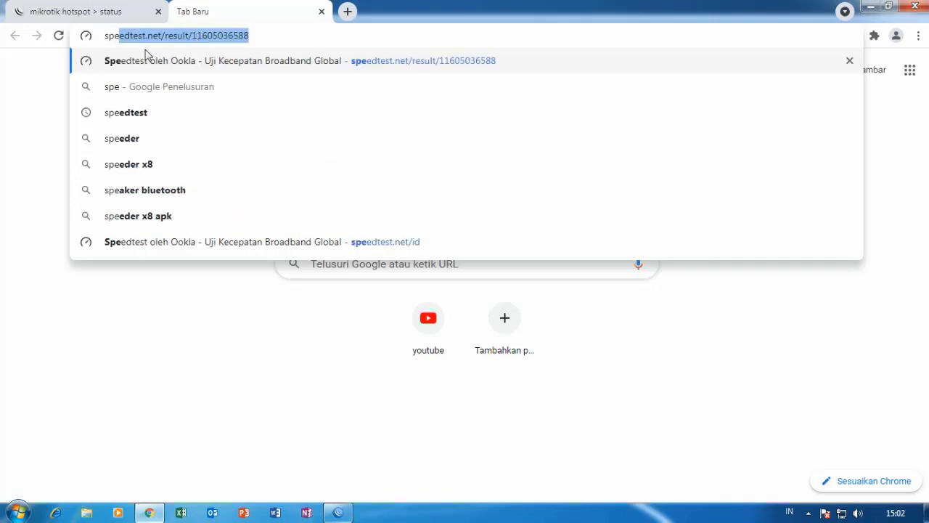
left_click(145, 113)
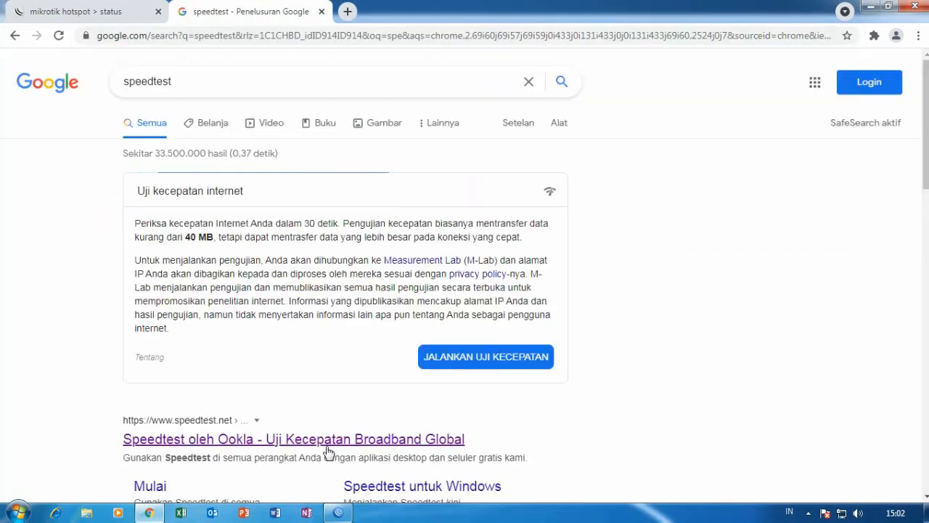
scroll(327, 451, "down", 2)
left_click(337, 311)
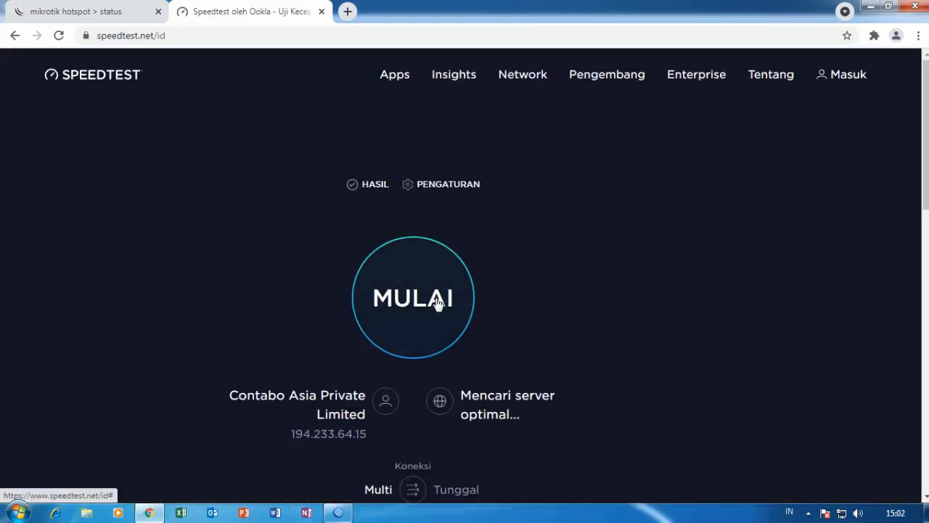
Run the admin speed test (82 ms ping, 18.74 Mbps download) and close its tab.
left_click(436, 305)
scroll(607, 220, "down", 3)
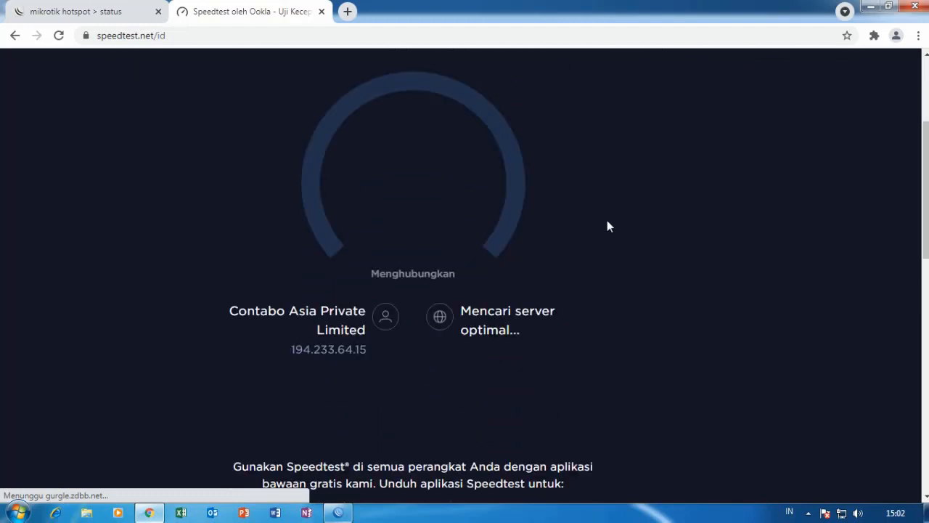
scroll(607, 220, "up", 1)
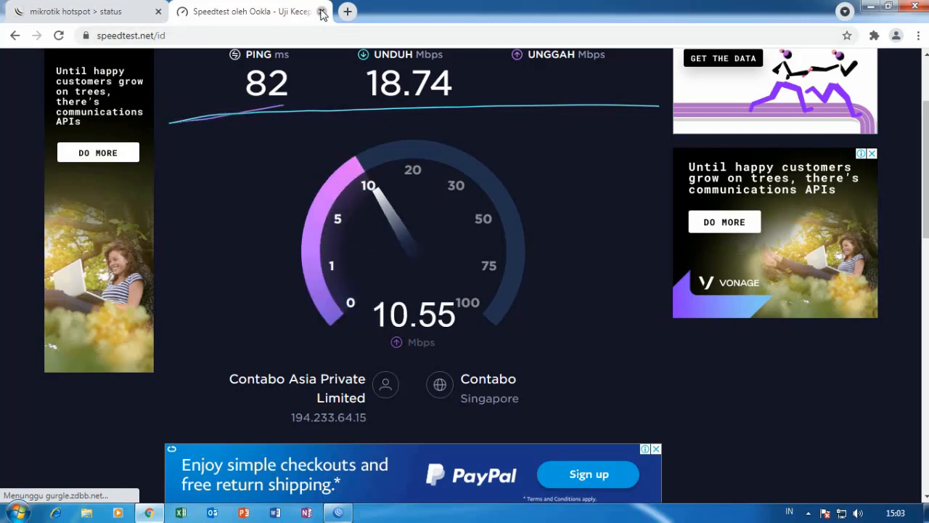
left_click(321, 12)
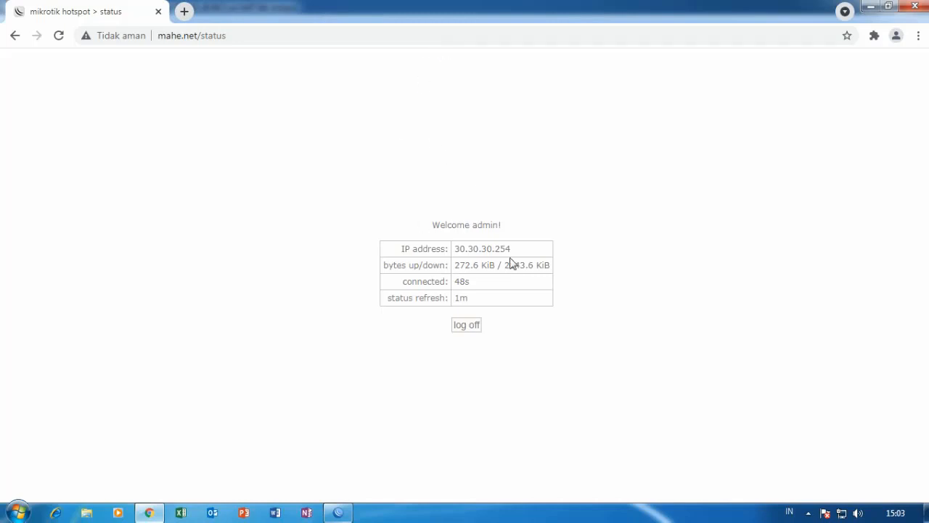
Log the admin off the hotspot, log in as the test user, and decline saving the password.
left_click(473, 332)
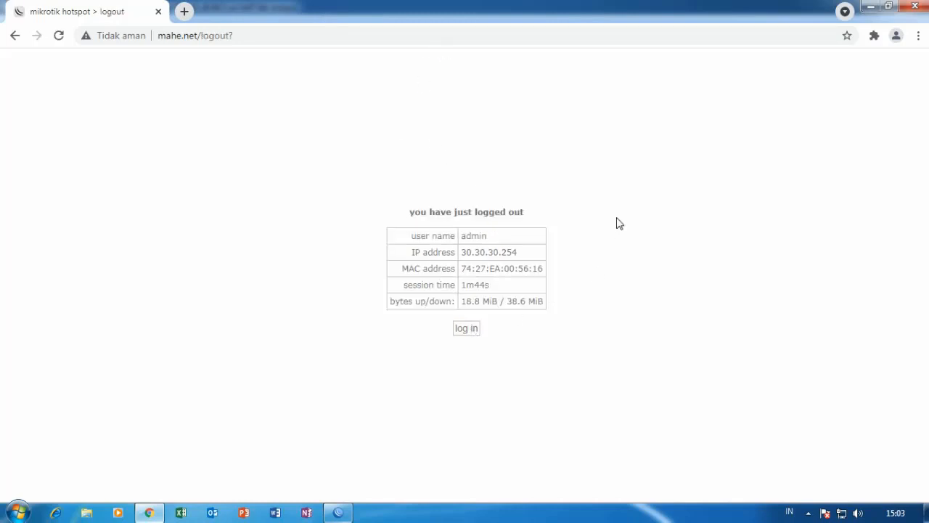
left_click(466, 329)
left_click(489, 248)
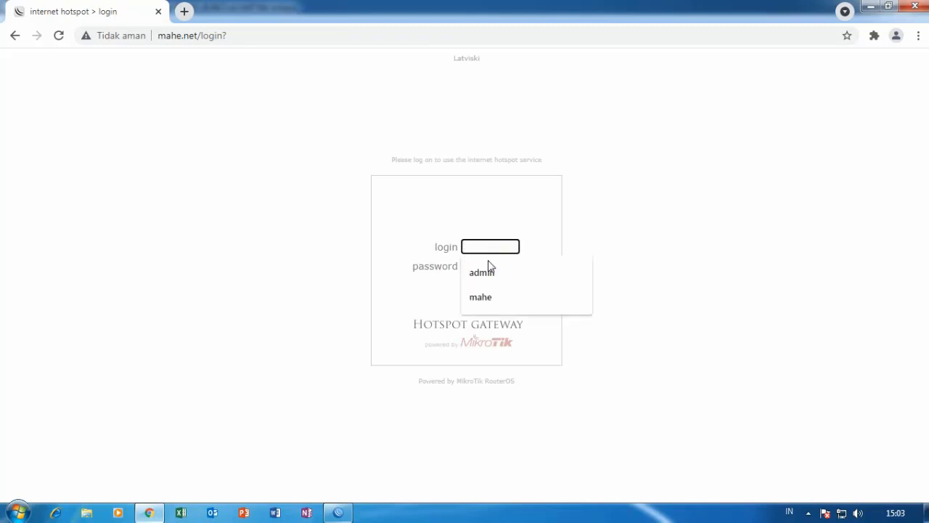
left_click(488, 269)
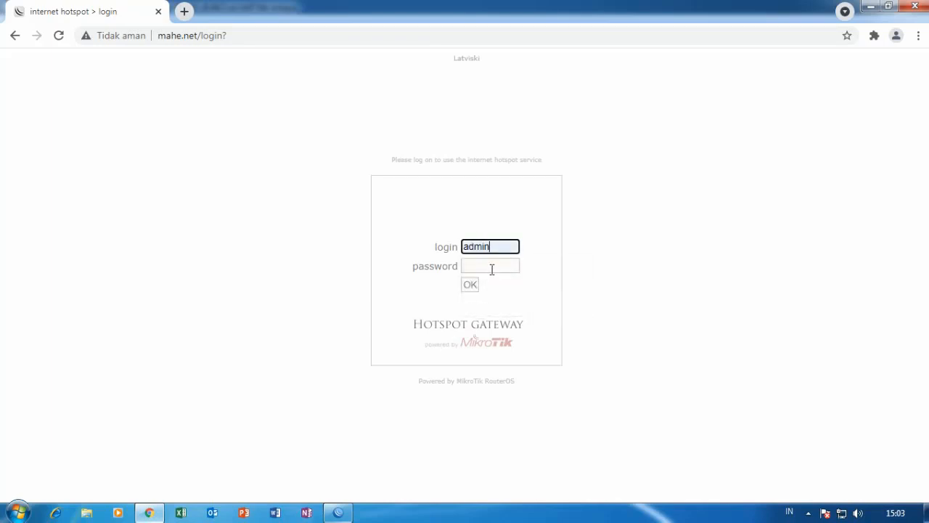
left_click_drag(501, 250, 393, 251)
type("mahe1")
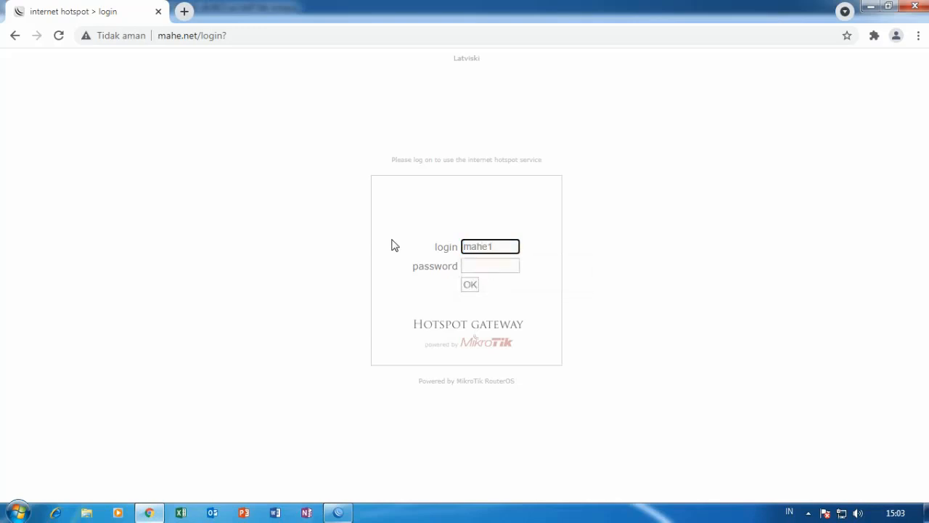
left_click(500, 266)
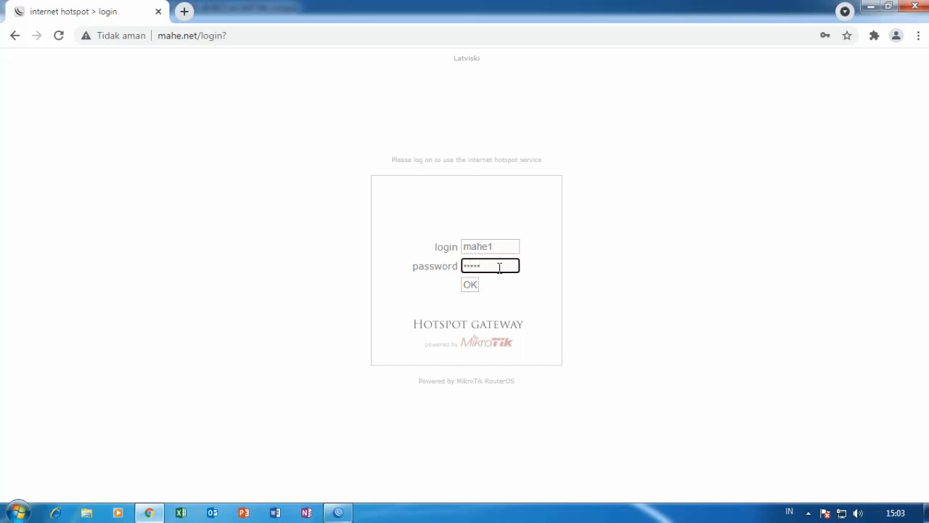
left_click(472, 284)
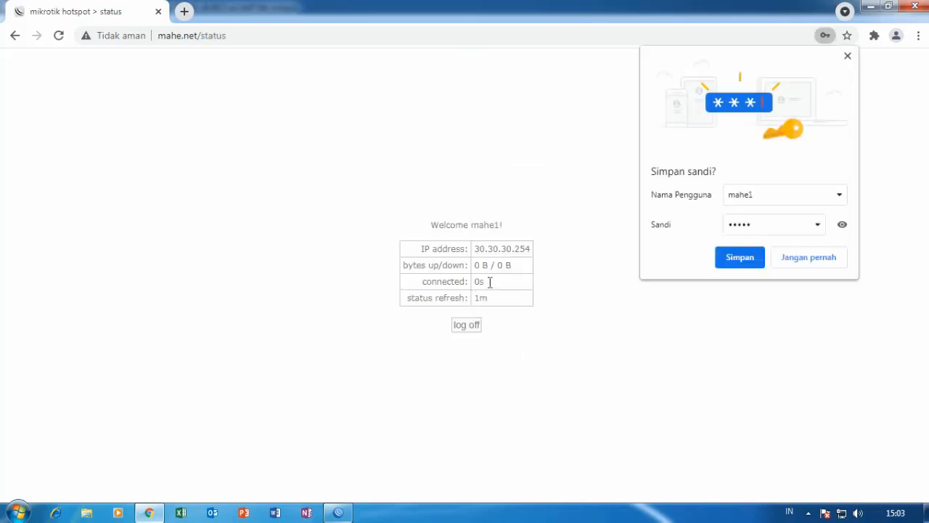
left_click(848, 56)
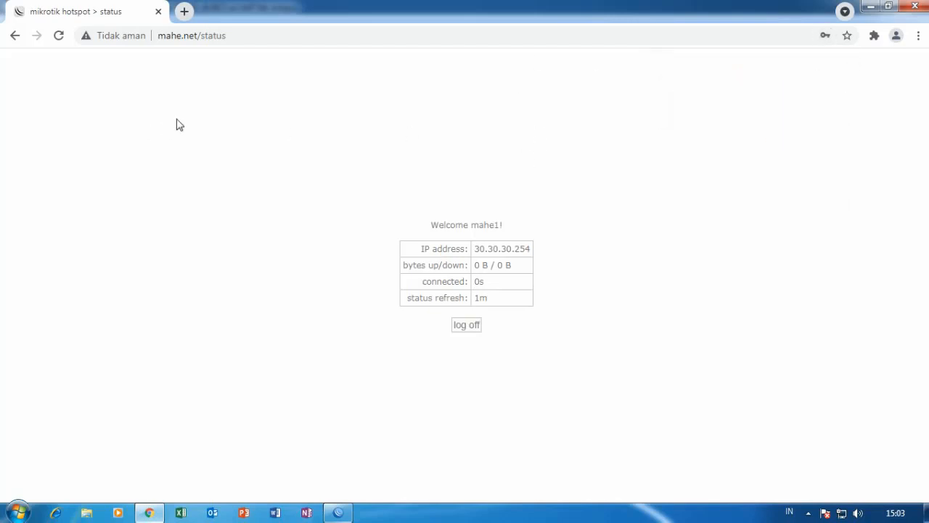
Run a new speedtest.net test as the limited user (1.41 Mbps down, 1.90 Mbps up), then close it.
left_click(184, 12)
left_click(228, 40)
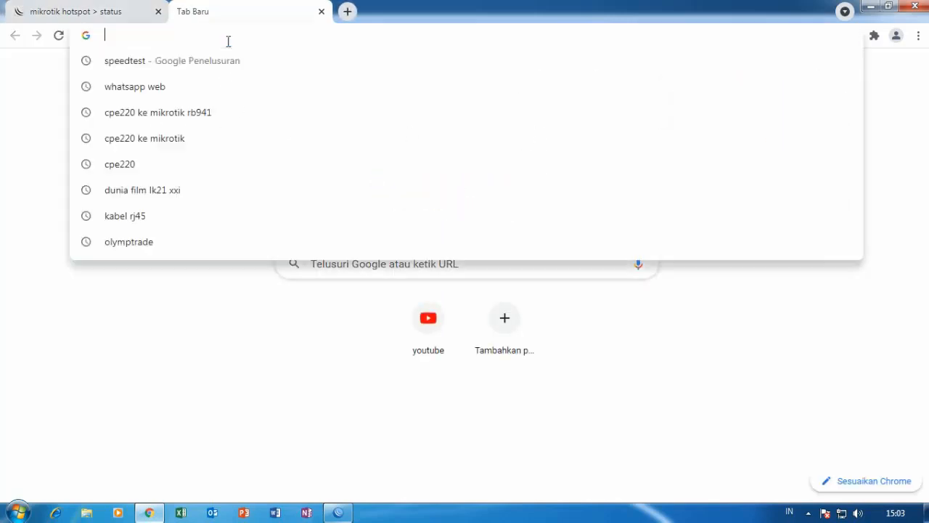
left_click(177, 62)
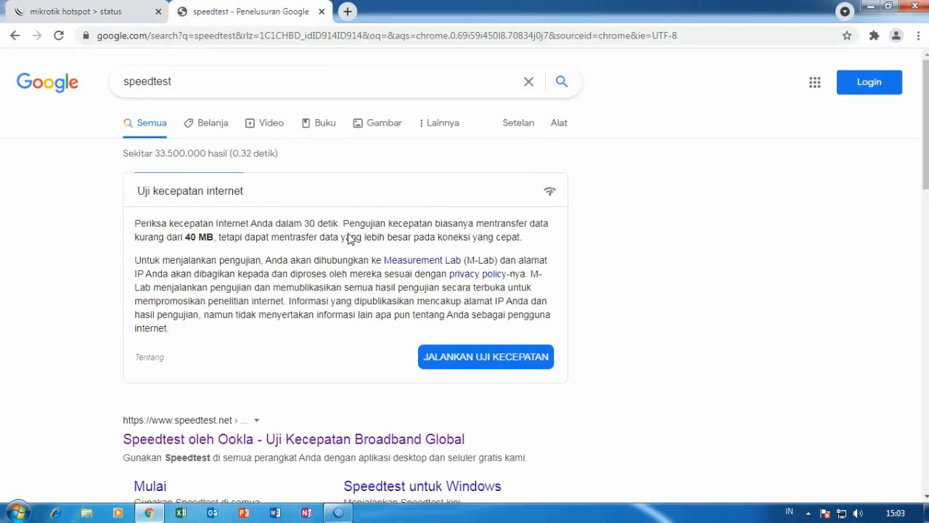
left_click(281, 444)
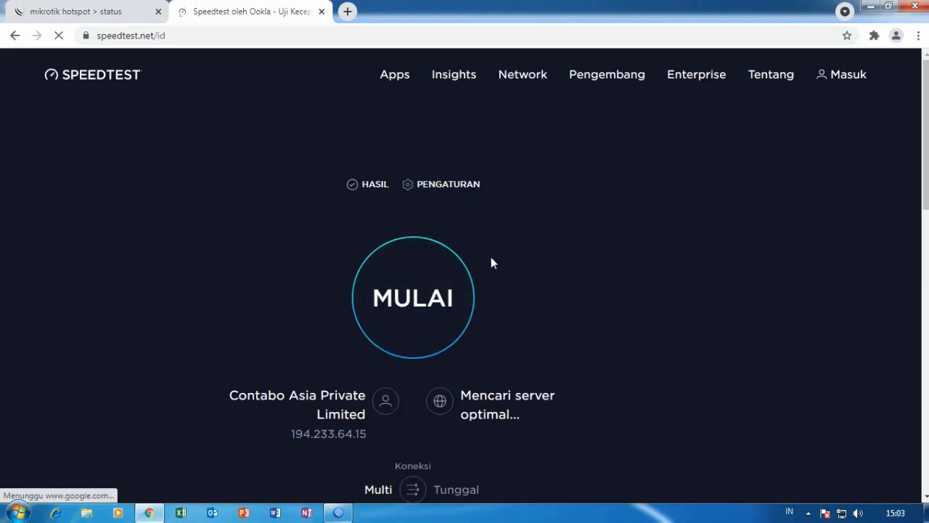
left_click(428, 297)
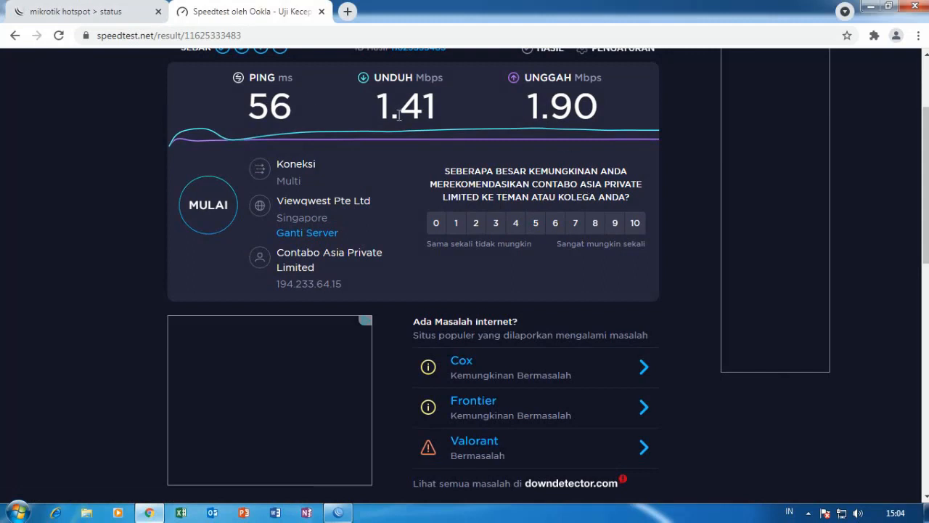
left_click(322, 12)
Close Chrome, check traffic on ether1-internet and ether4-hotspot in the Interface List, then minimize WinBox.
left_click(925, 7)
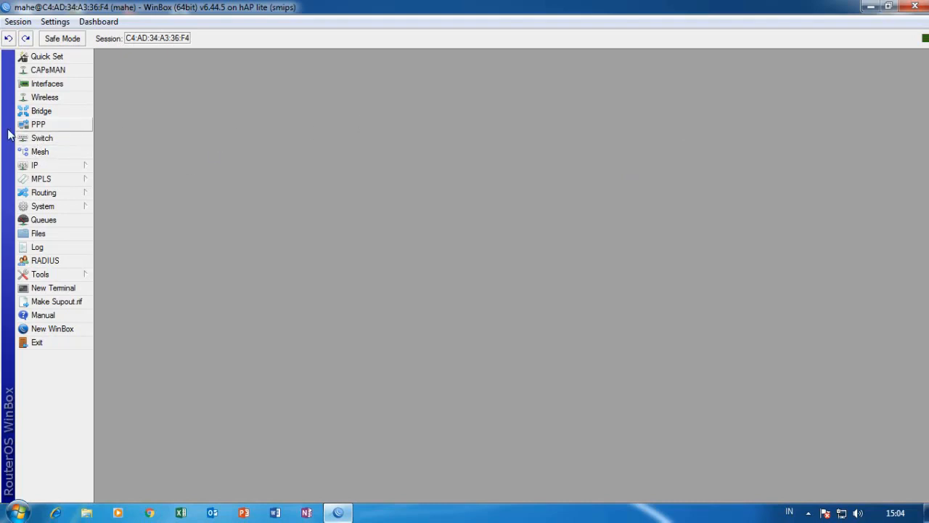
left_click(47, 84)
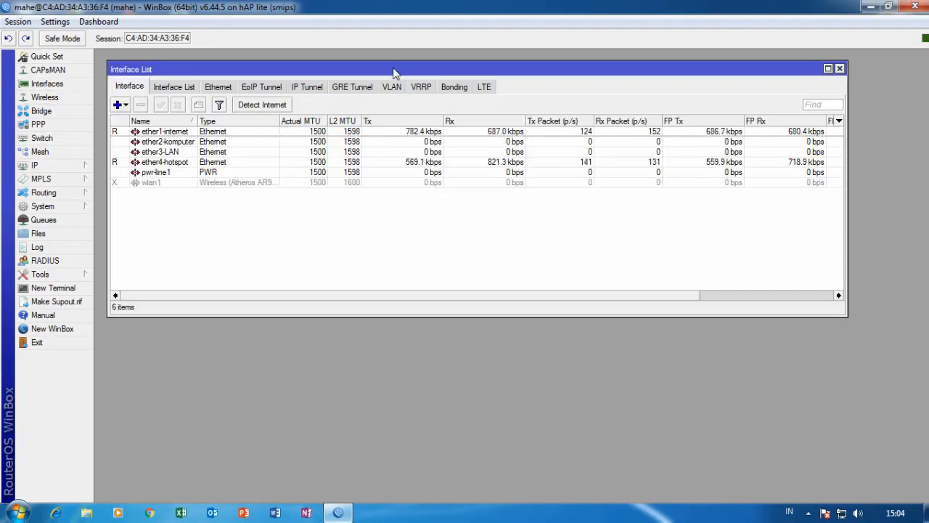
left_click_drag(395, 73, 405, 119)
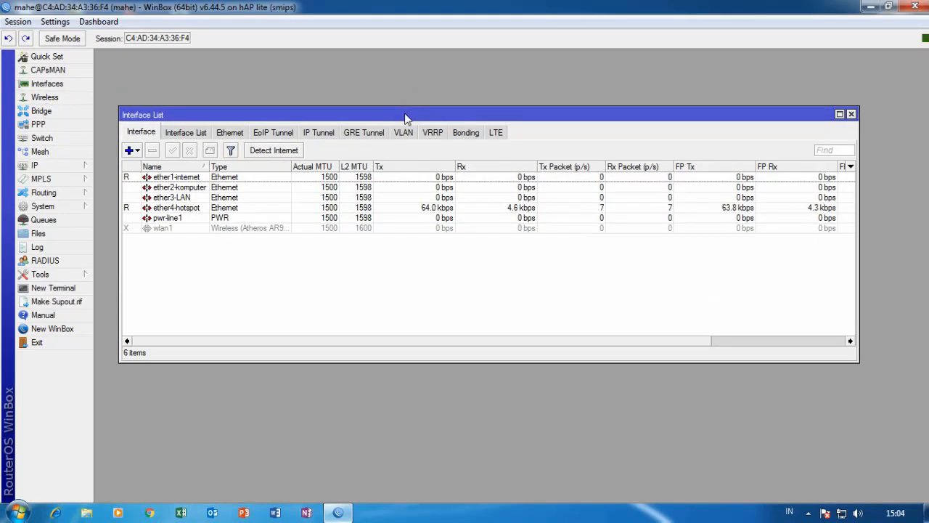
left_click(870, 7)
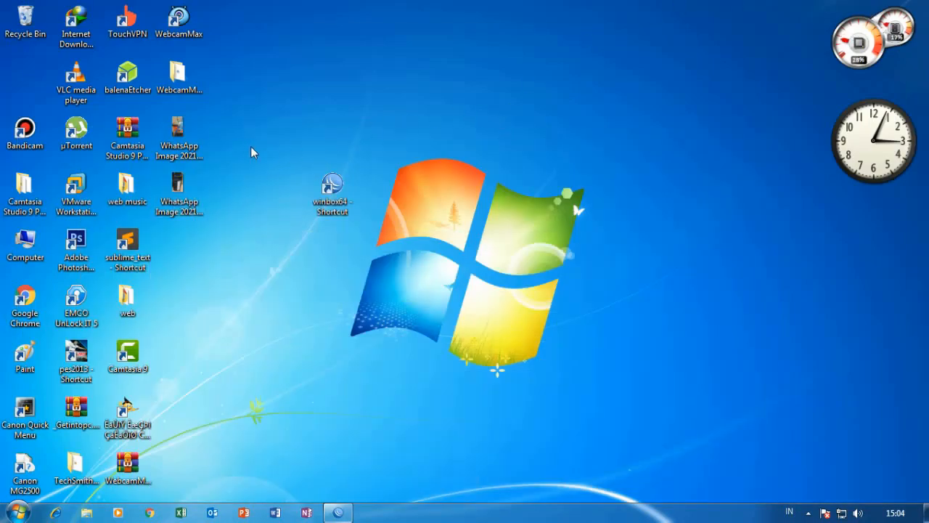
left_click(191, 192)
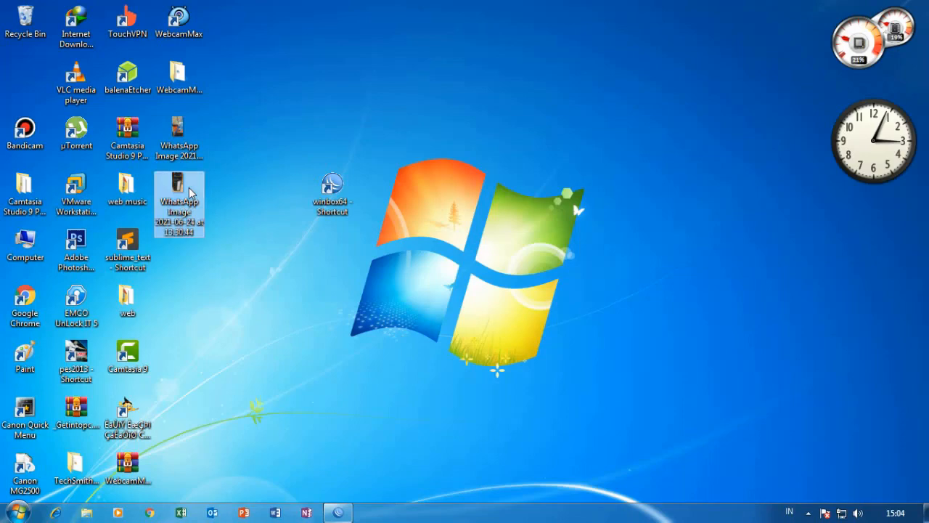
right_click(191, 192)
left_click(240, 152)
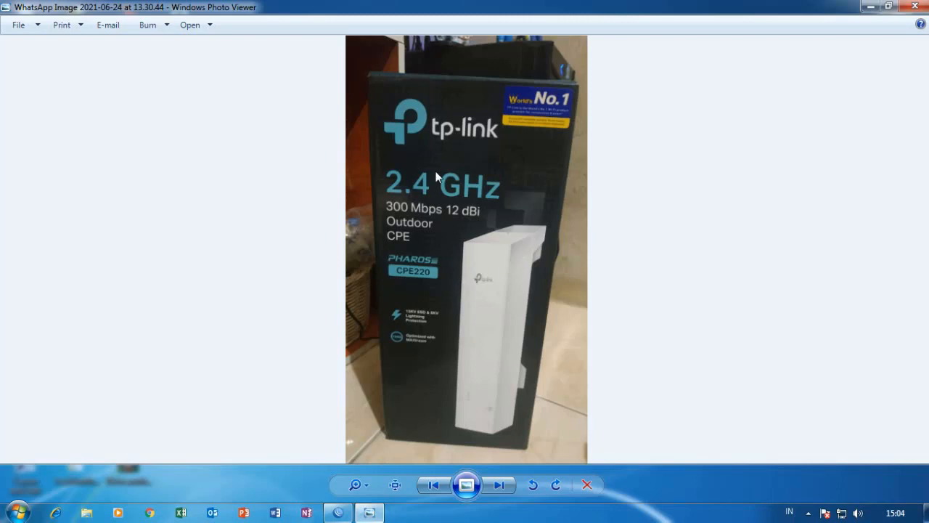
left_click(916, 7)
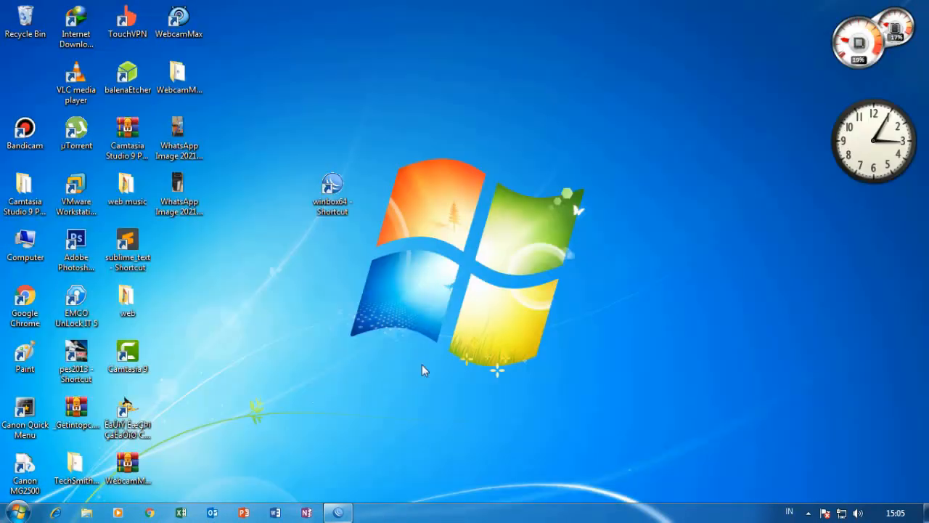
Restore WinBox and reposition the Interface List to watch ether4-hotspot traffic (about 76.6 kbps Tx).
left_click(338, 513)
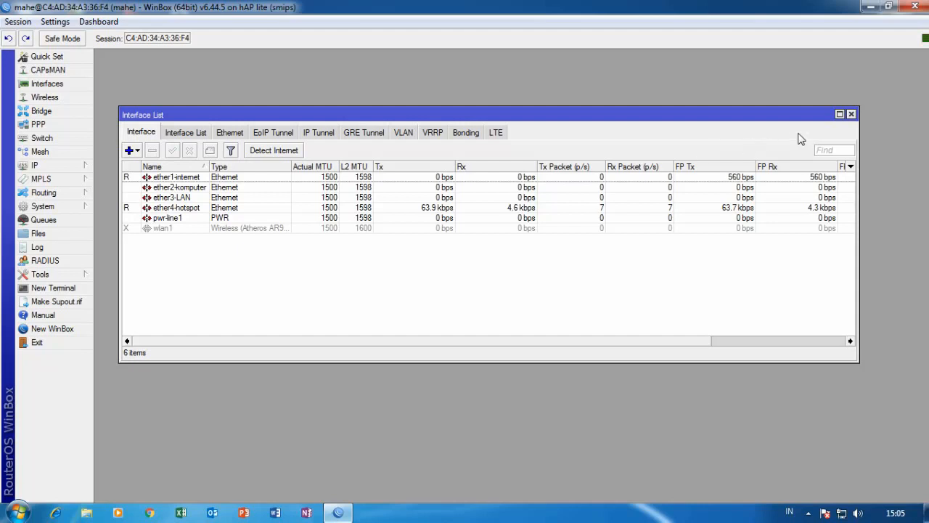
left_click_drag(780, 116, 757, 99)
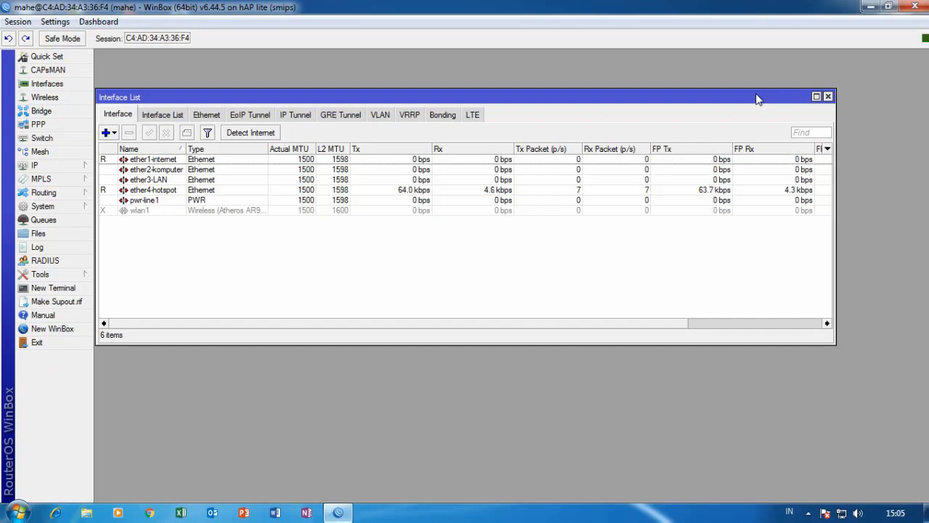
left_click_drag(714, 95, 732, 105)
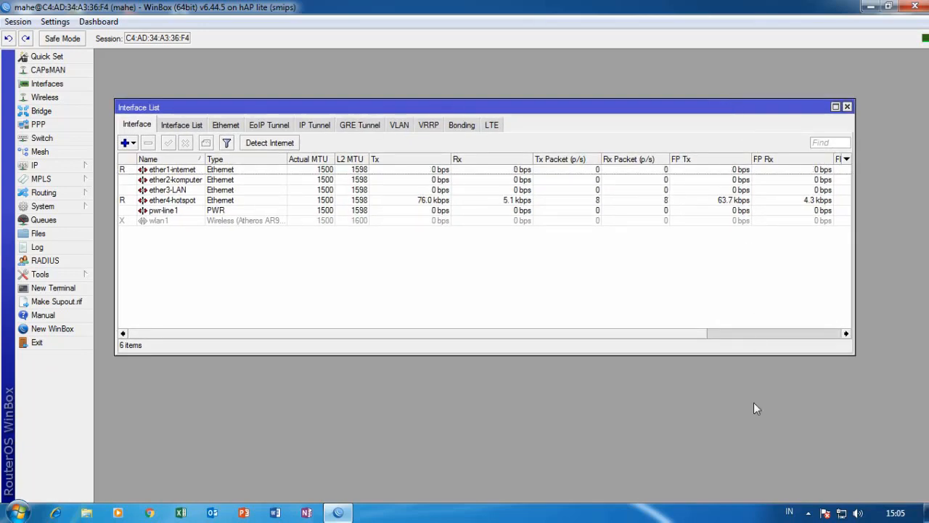
left_click(808, 513)
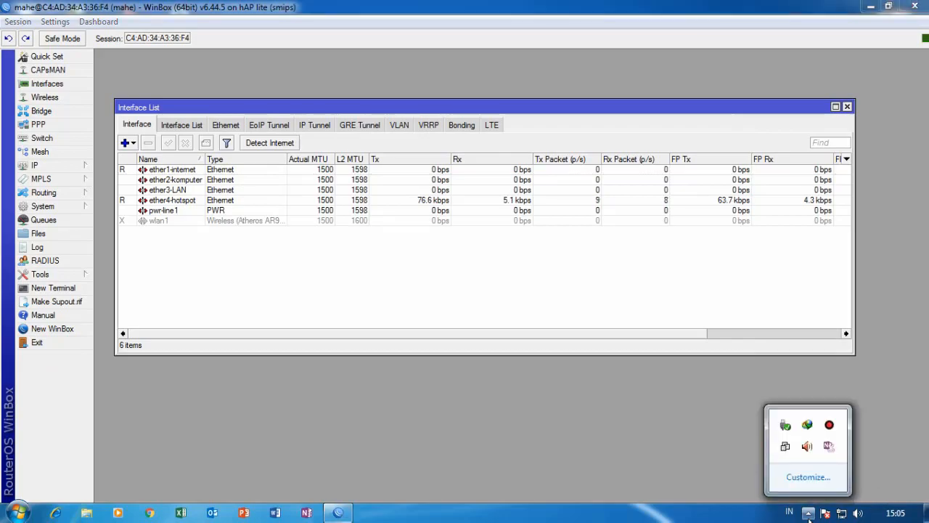